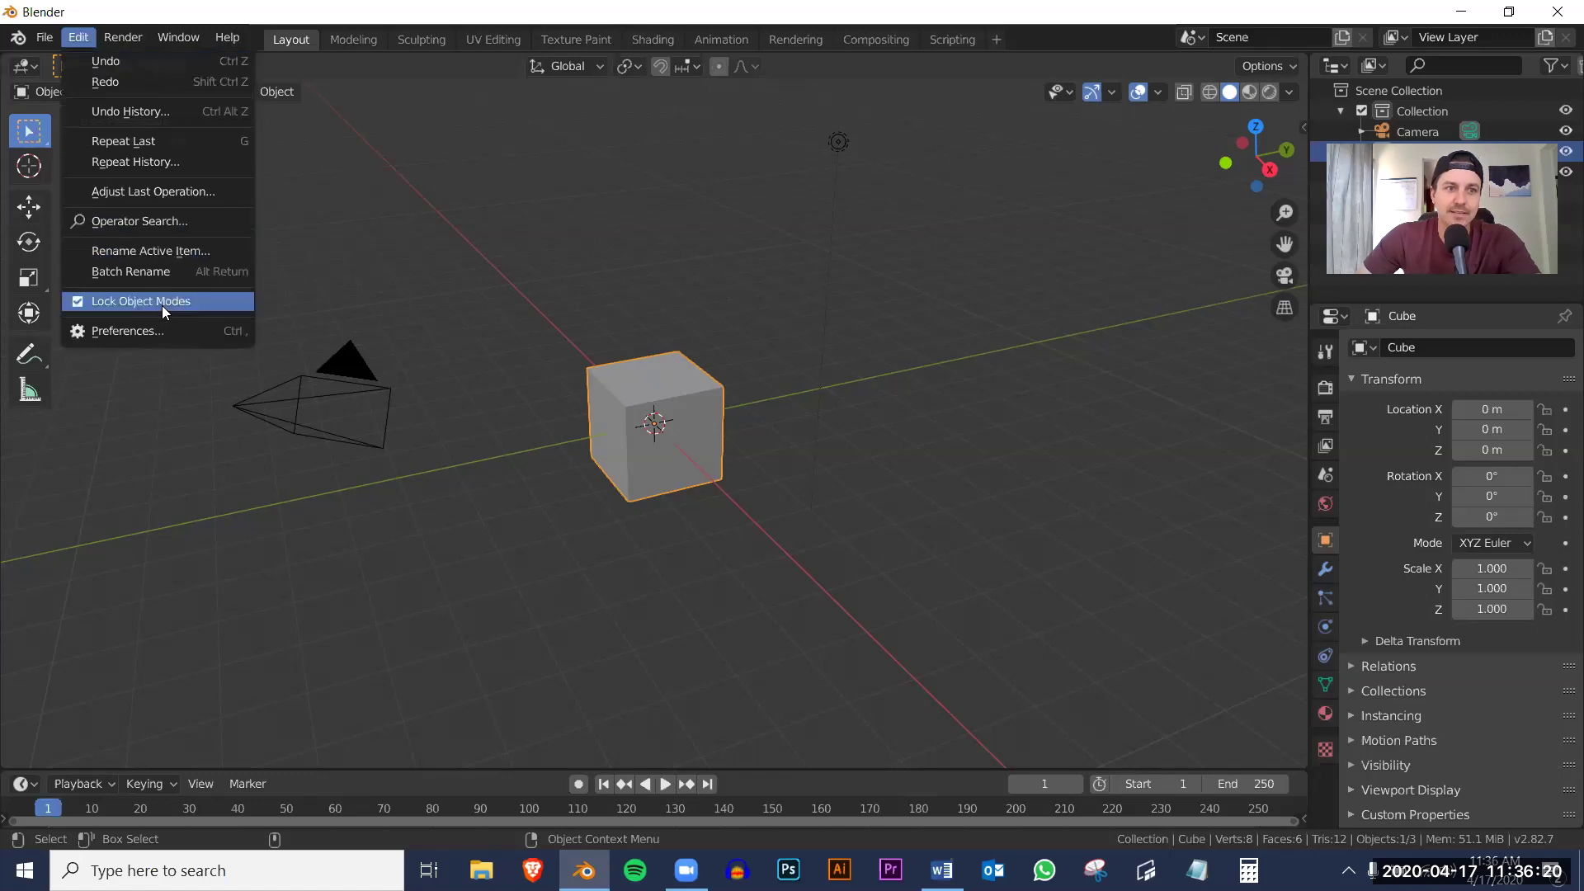
Check which keymap preset is active in the preferences.
left_click(157, 330)
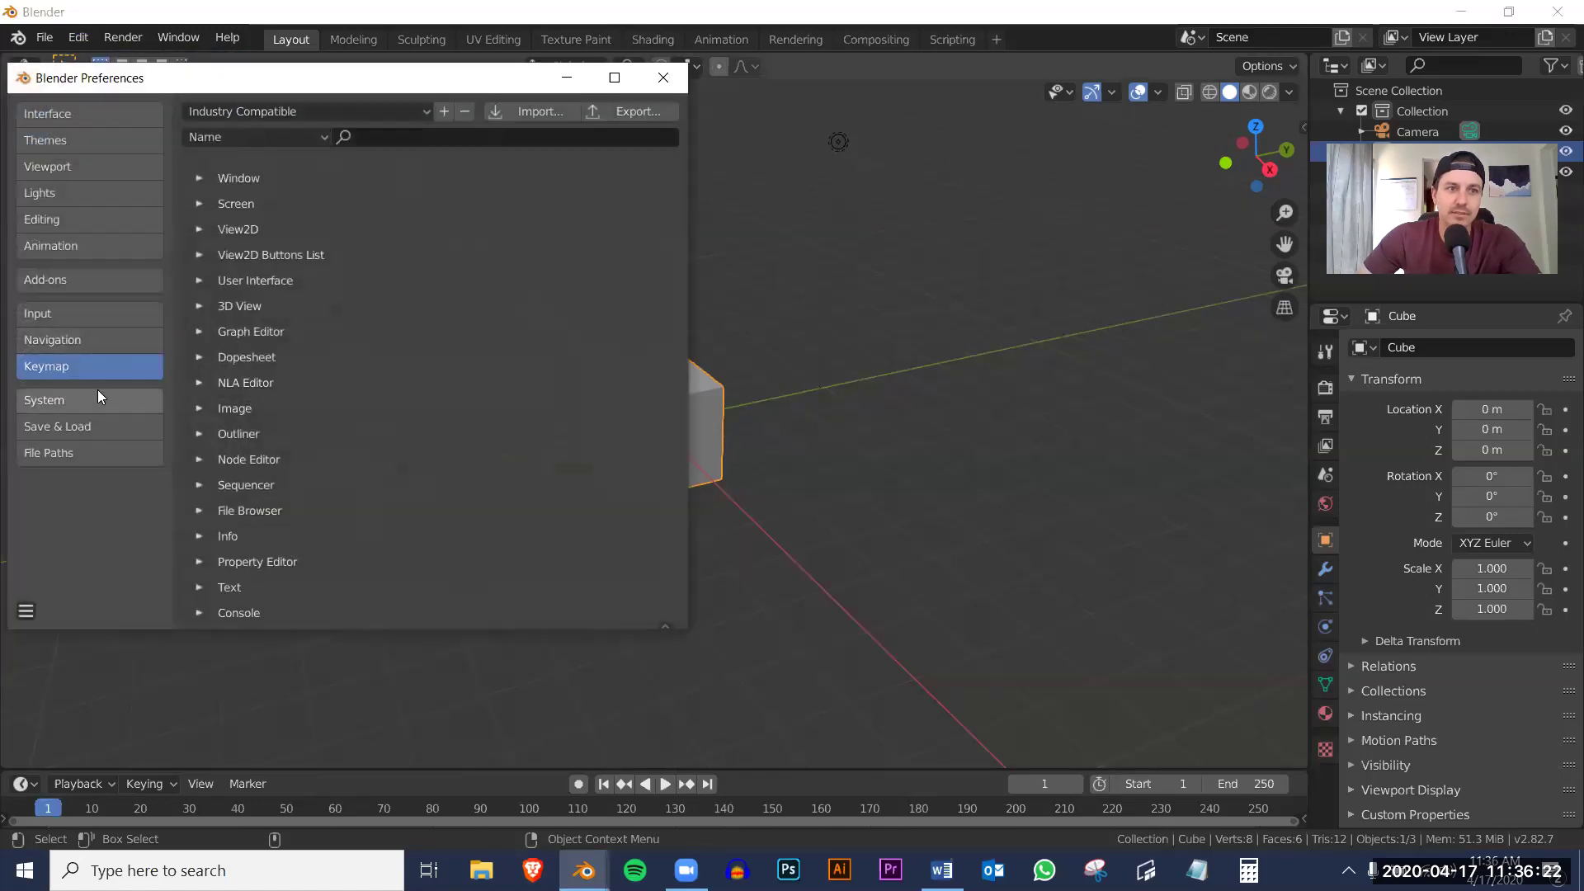
left_click(303, 102)
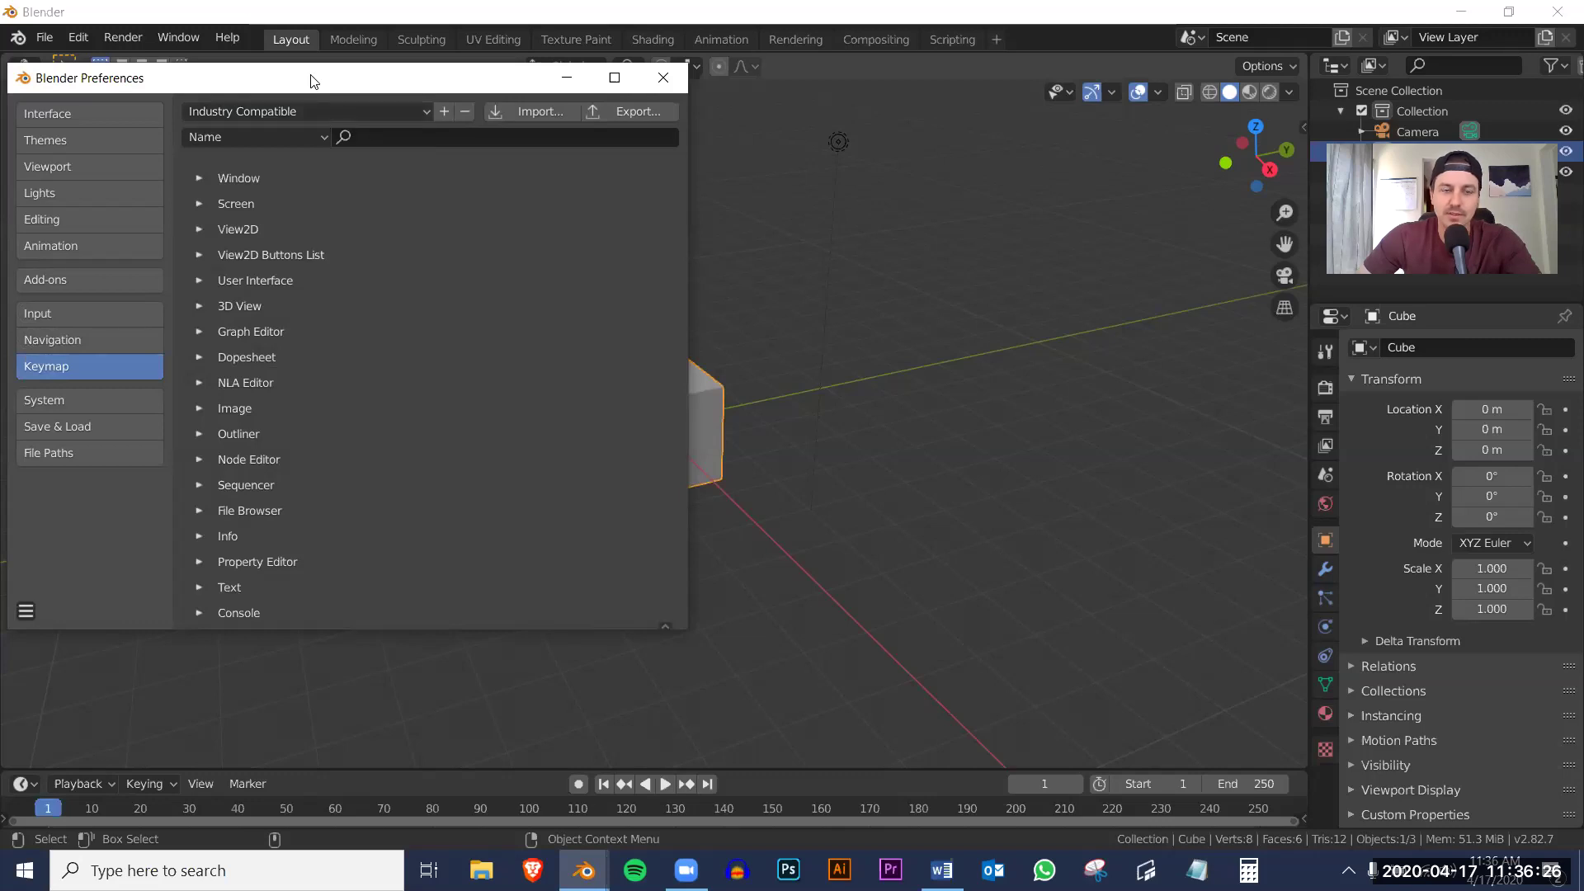
left_click_drag(314, 80, 568, 85)
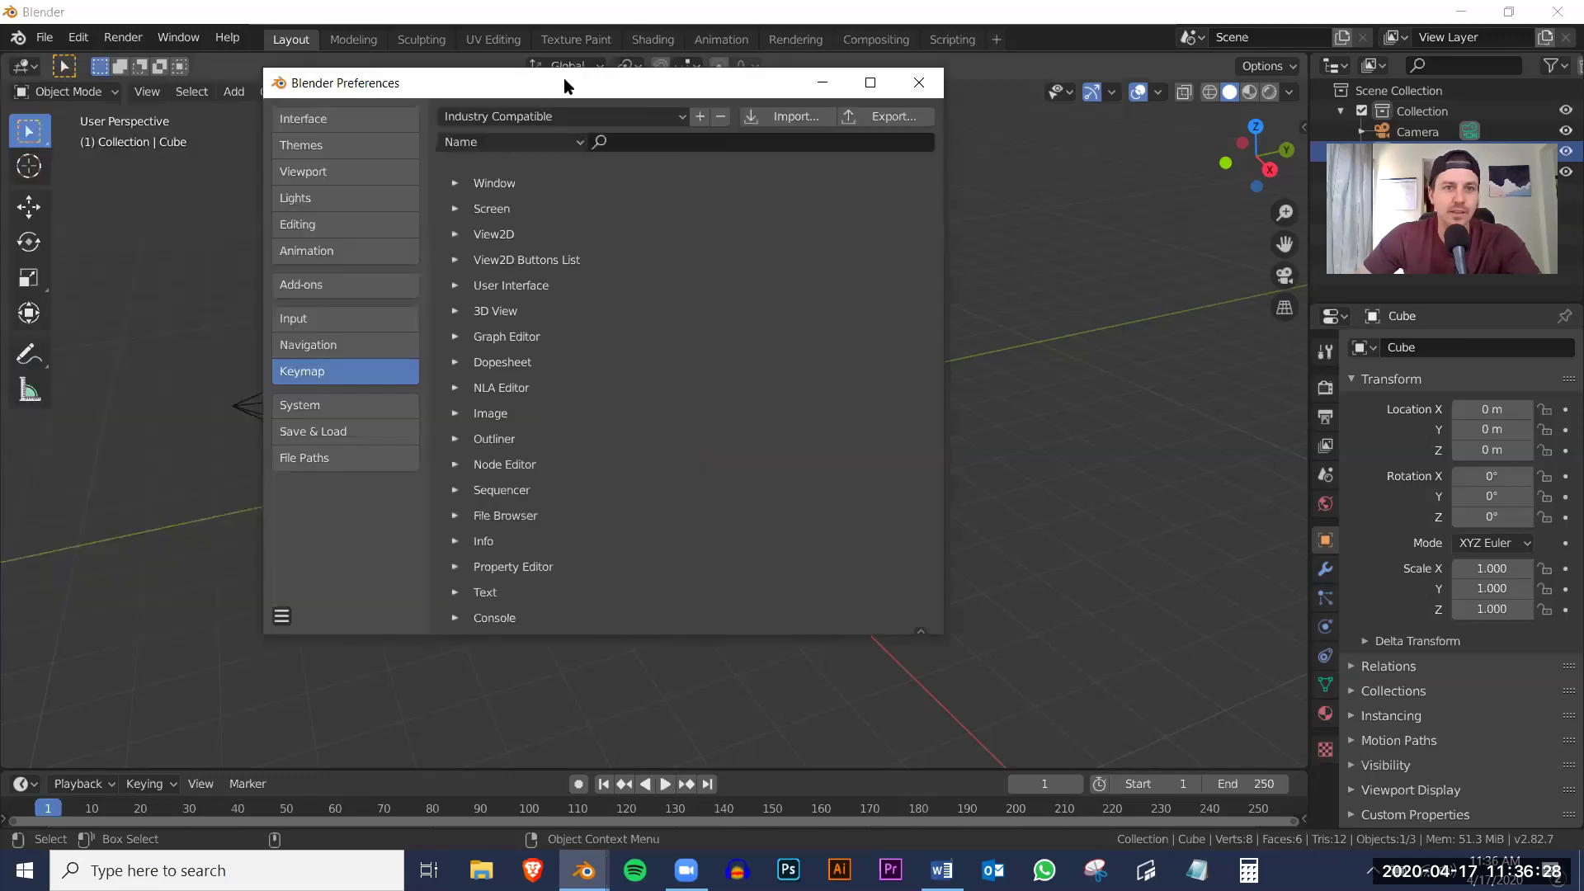
left_click(916, 82)
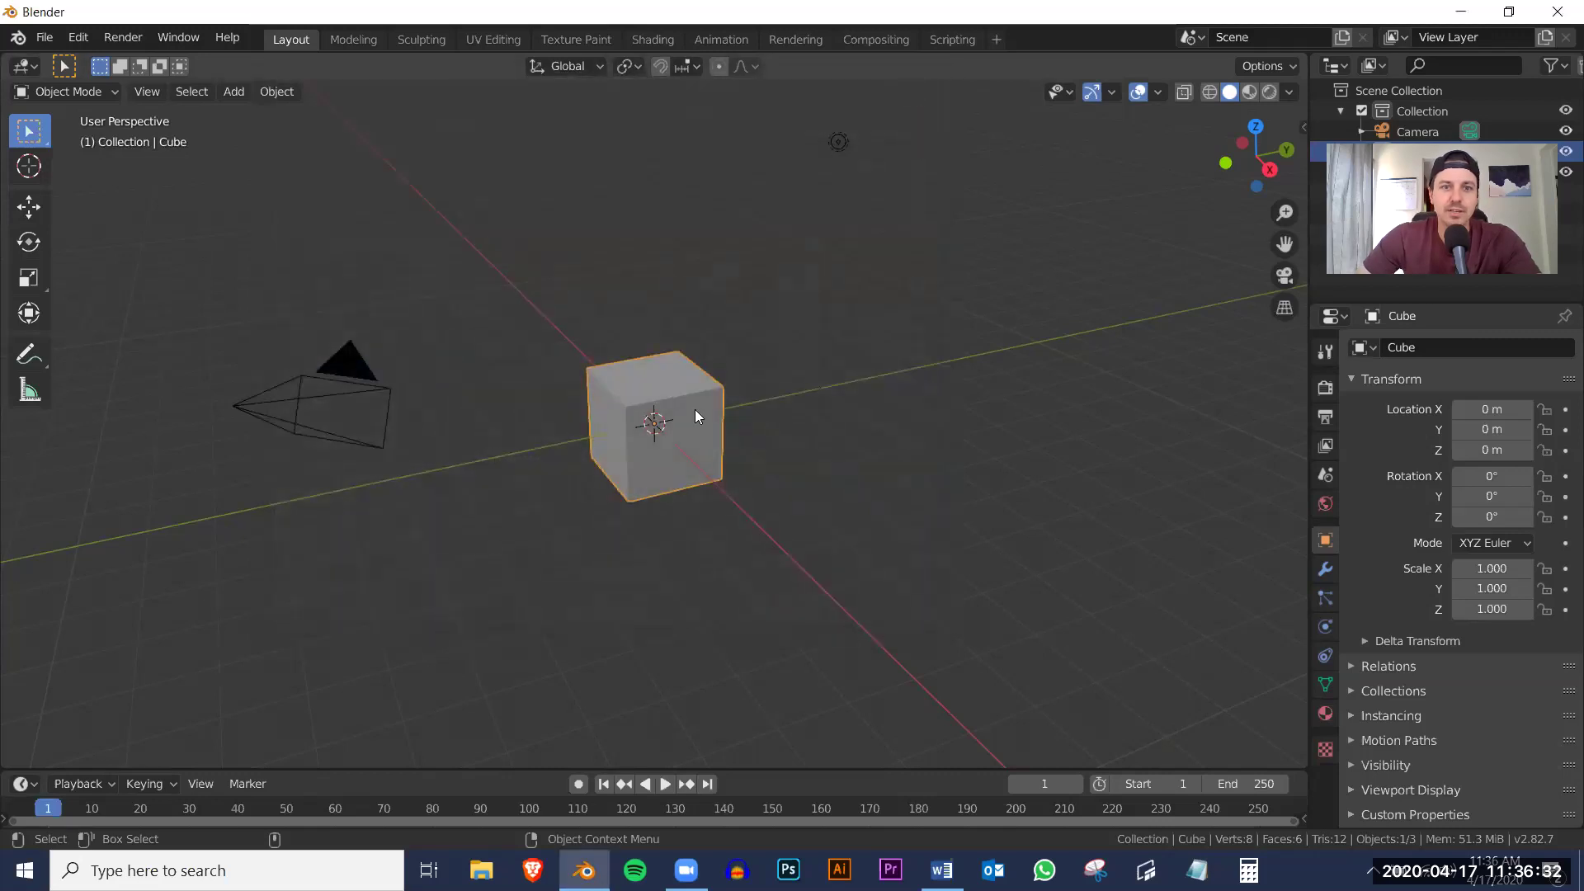
Delete the default cube and add a mesh plane at the origin.
key("Delete")
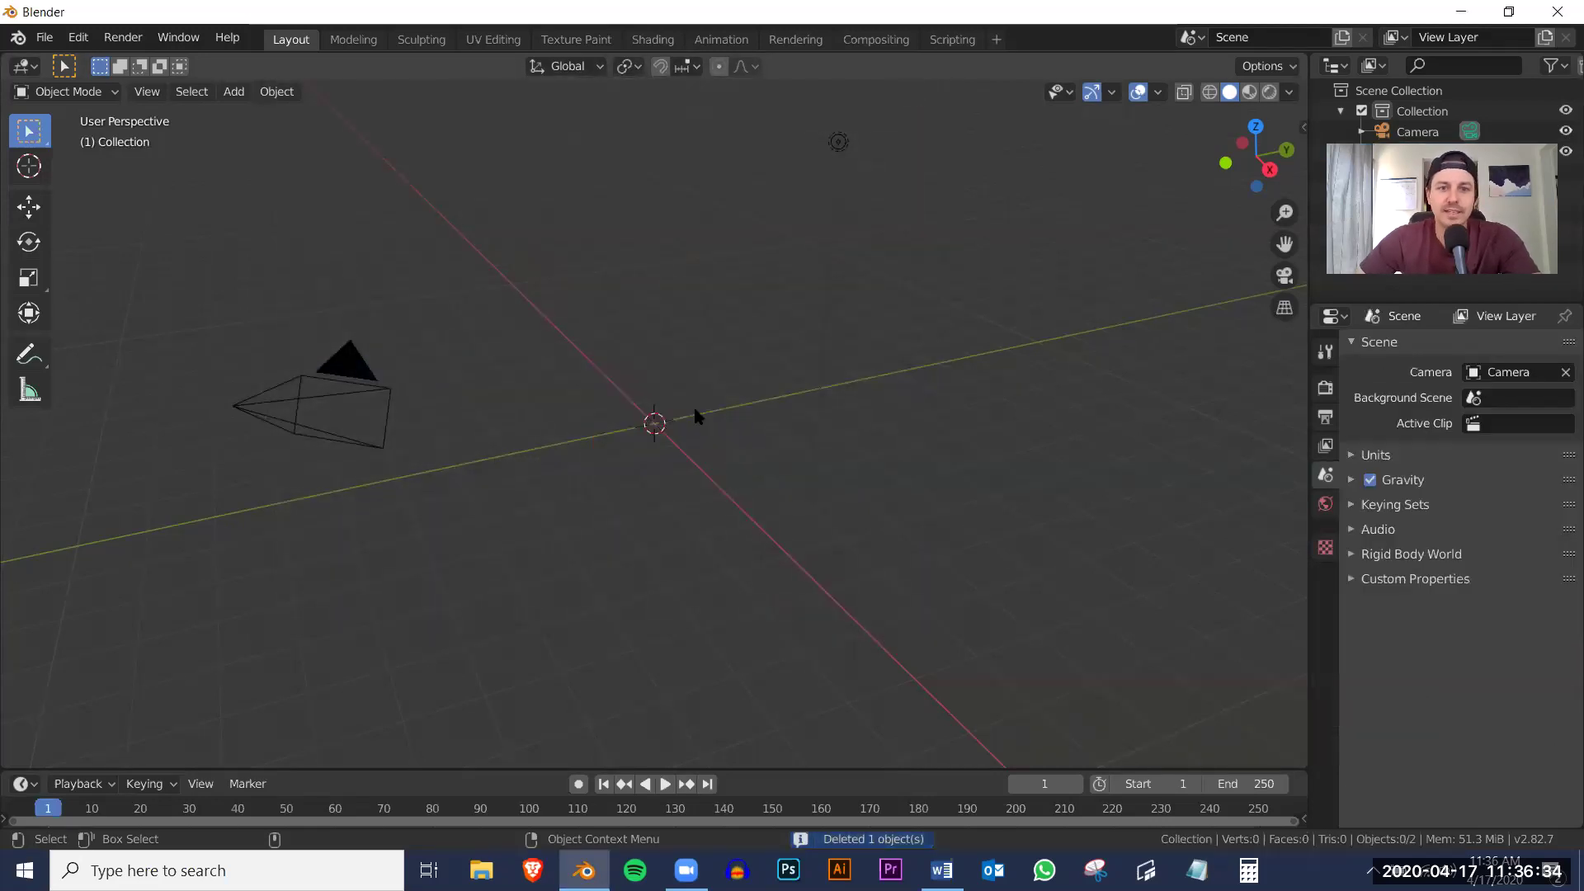
left_click(229, 91)
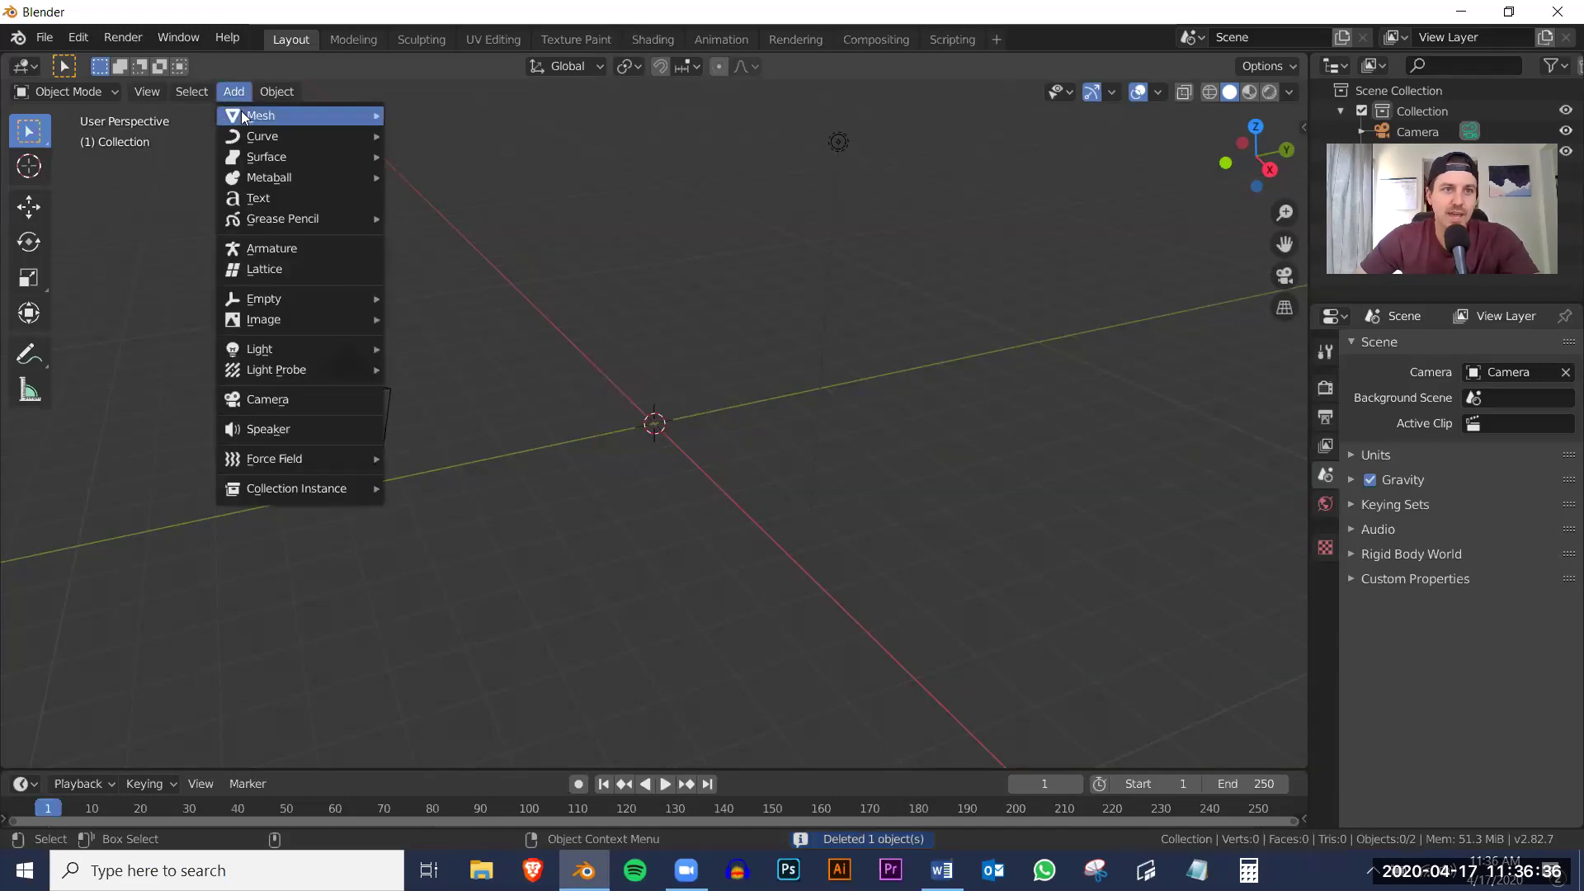
mouse_move(242, 114)
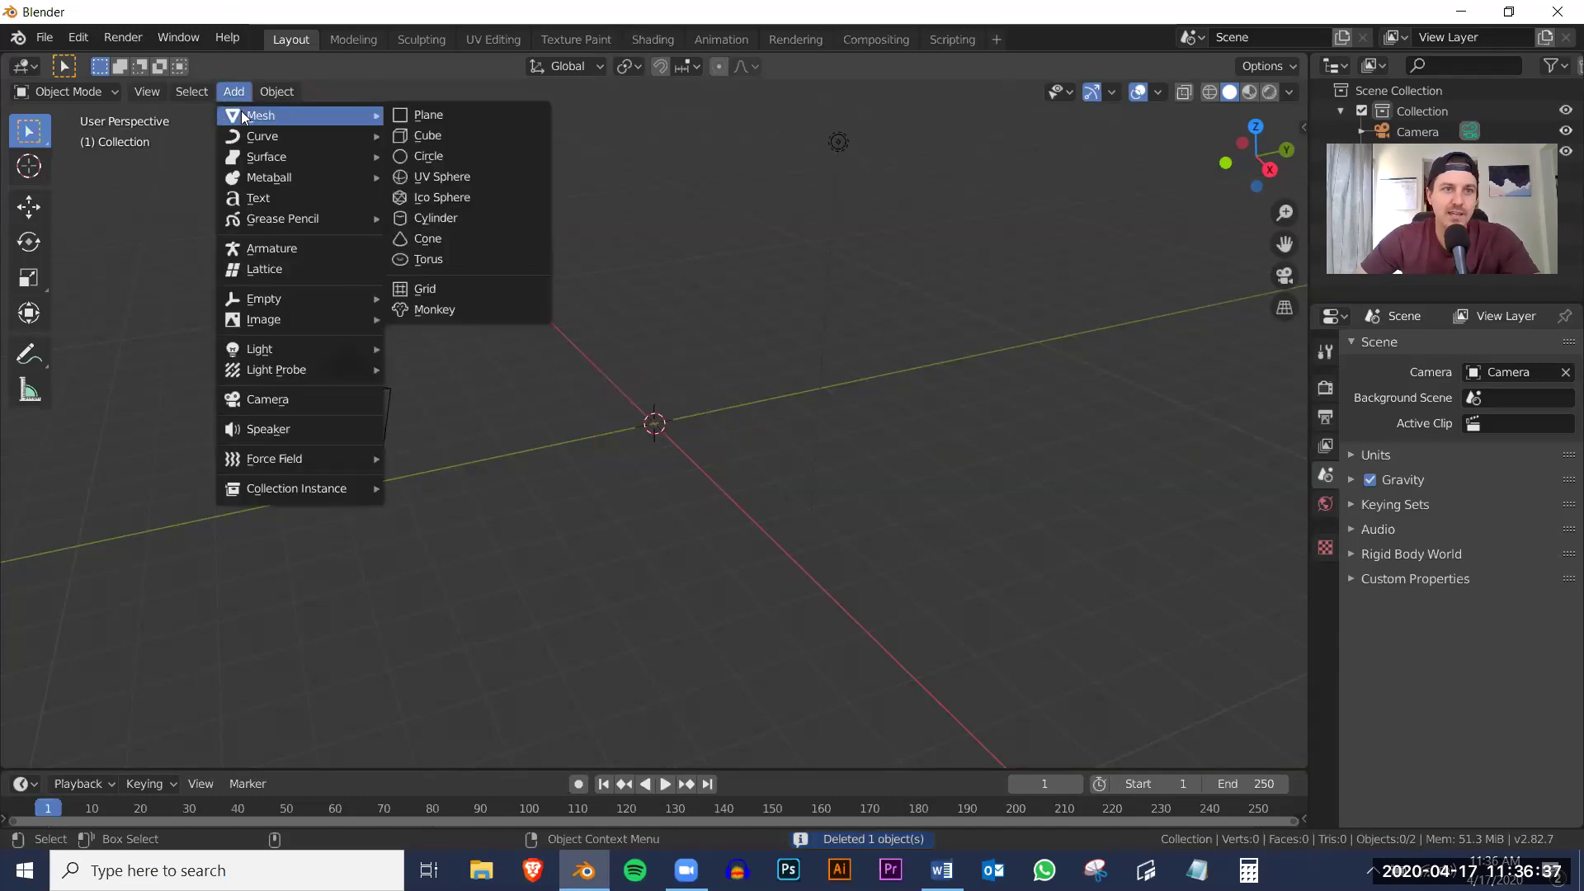
left_click(429, 114)
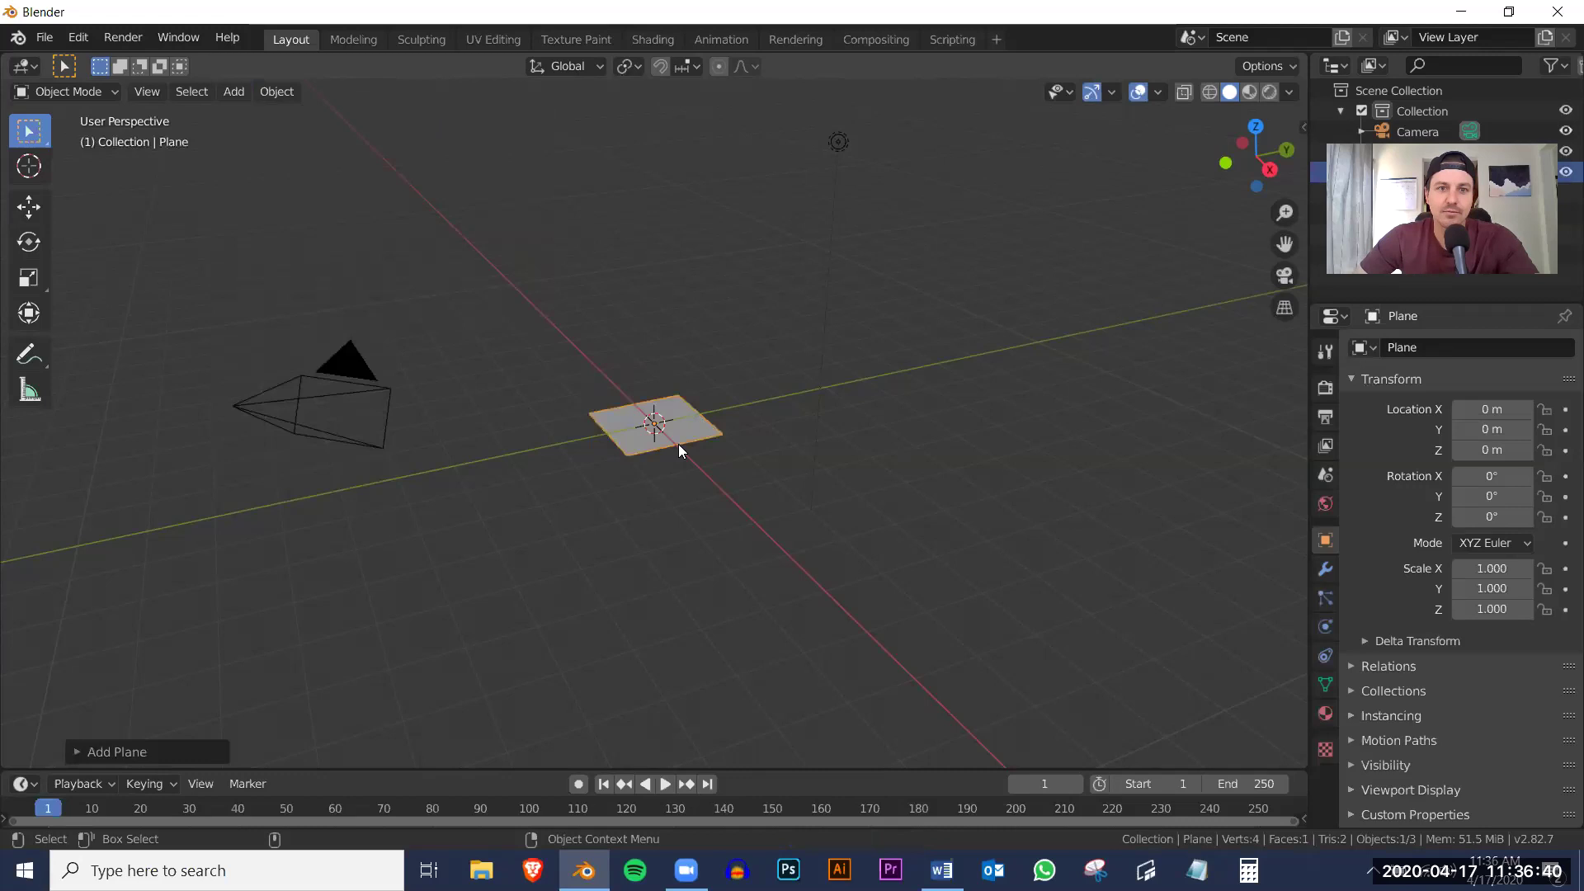
Scale the plane up uniformly to about 6.8 times its original size.
key("shift+space")
key("s")
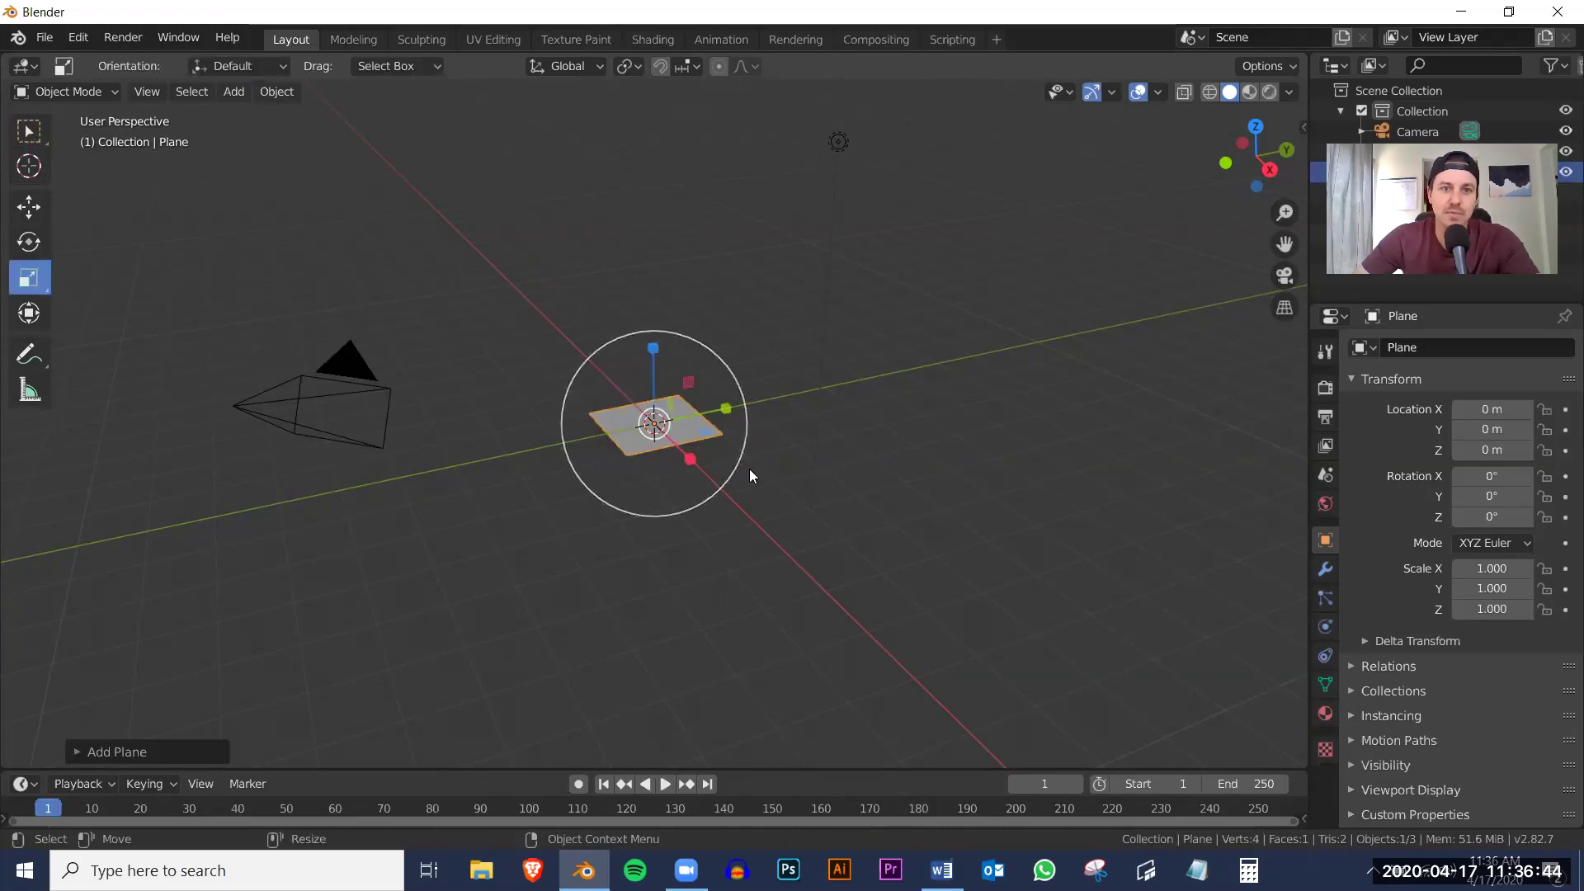
left_click_drag(736, 464, 1155, 112)
Subdivide the plane's mesh with 100 cuts in Edit Mode, and return to Object Mode.
middle_click_drag(752, 549, 729, 554)
key("Tab")
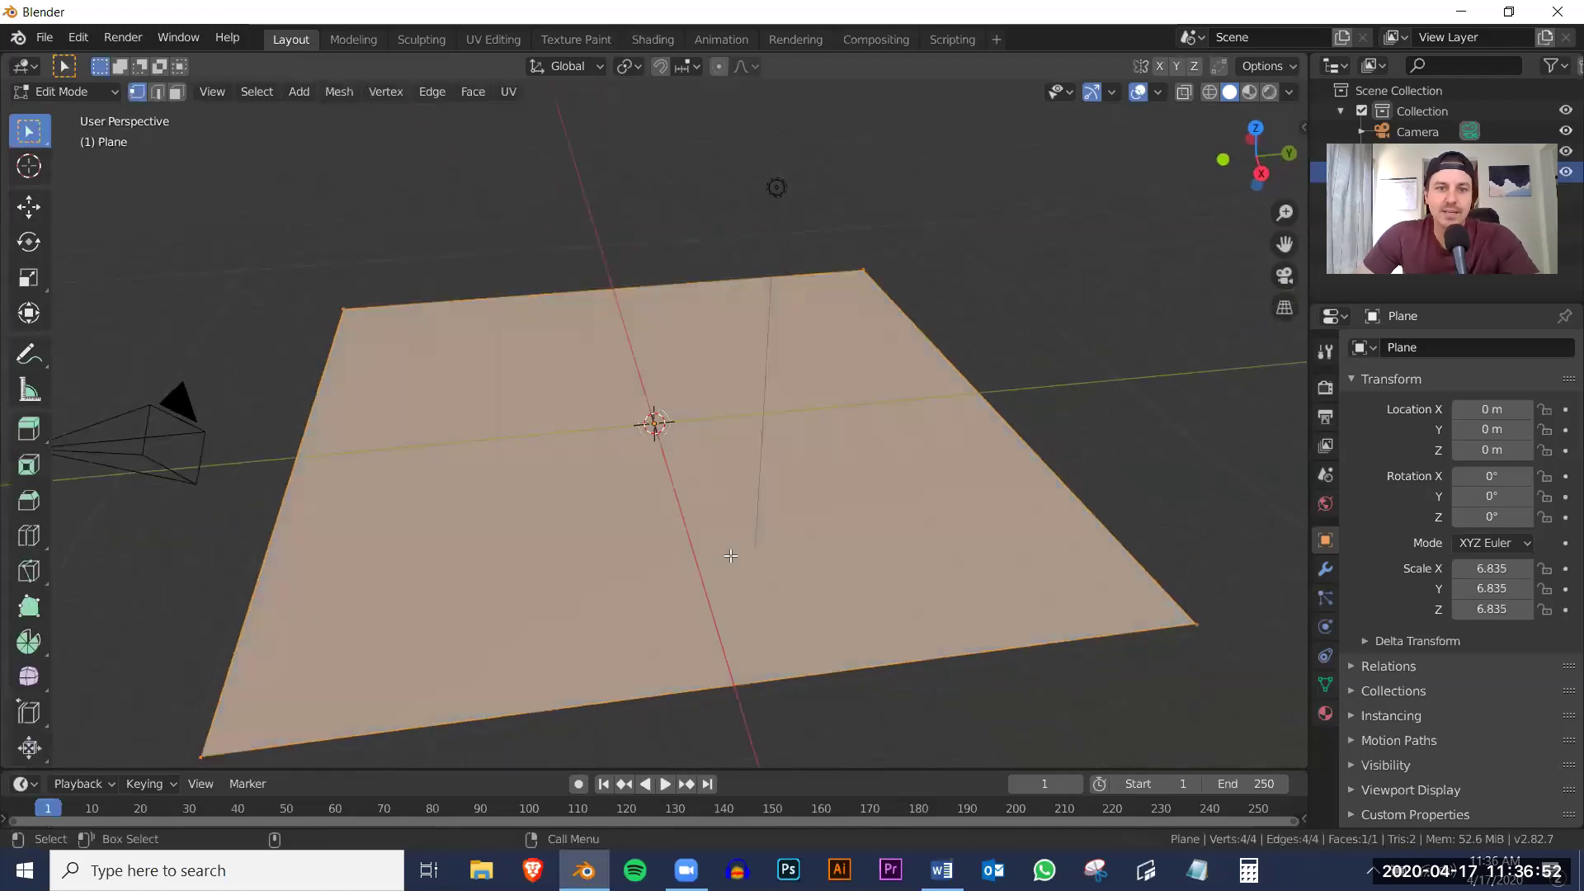
right_click(592, 422)
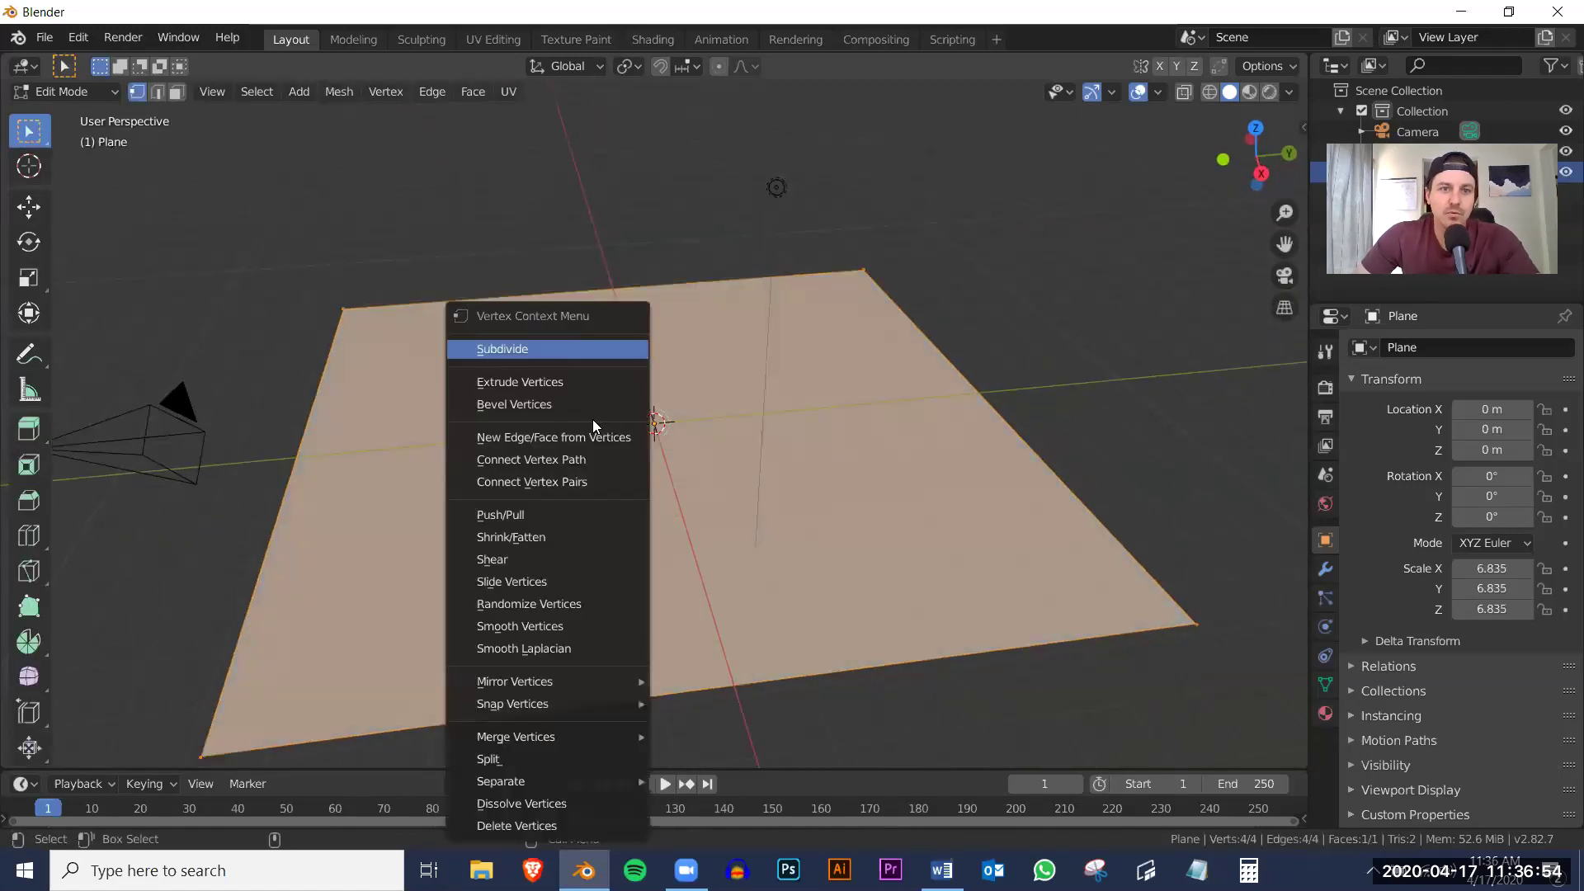
left_click(569, 350)
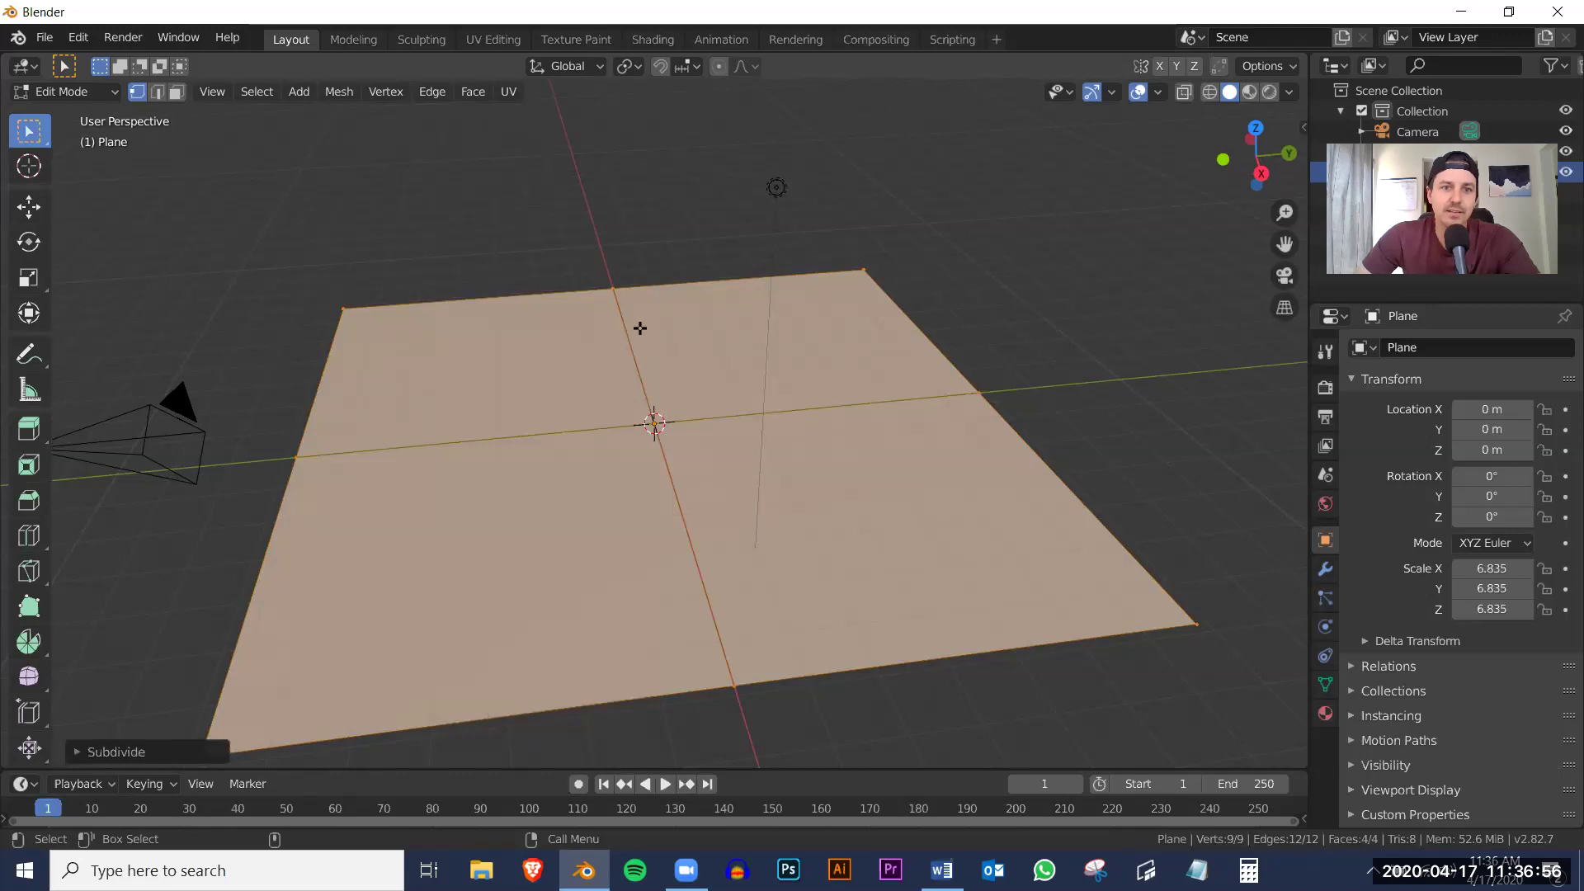
left_click(180, 757)
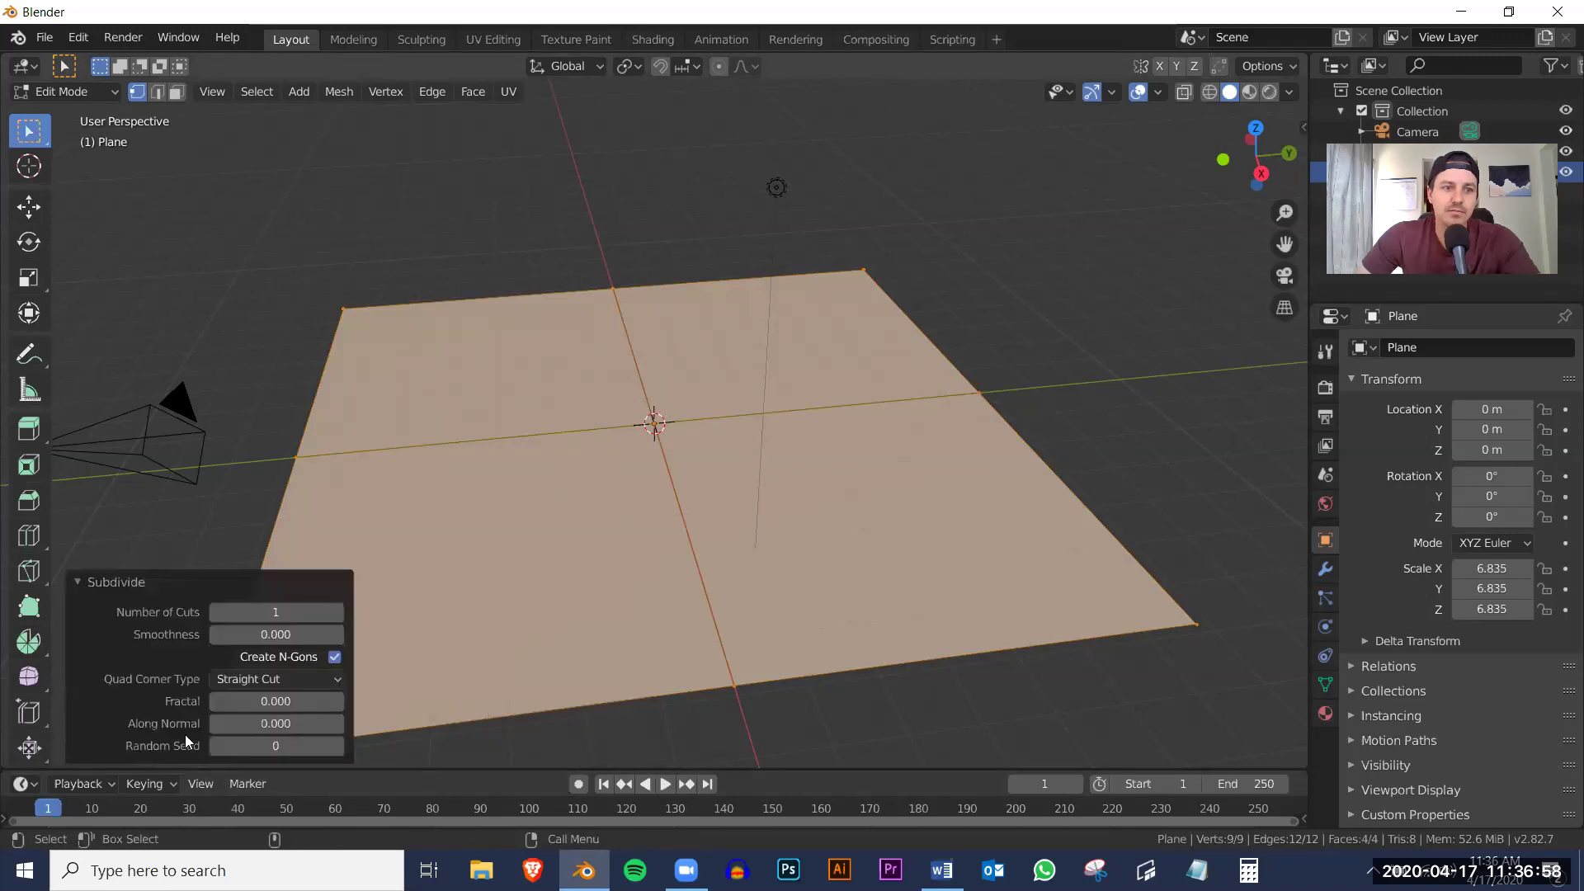
left_click(290, 611)
type("100")
key("Return")
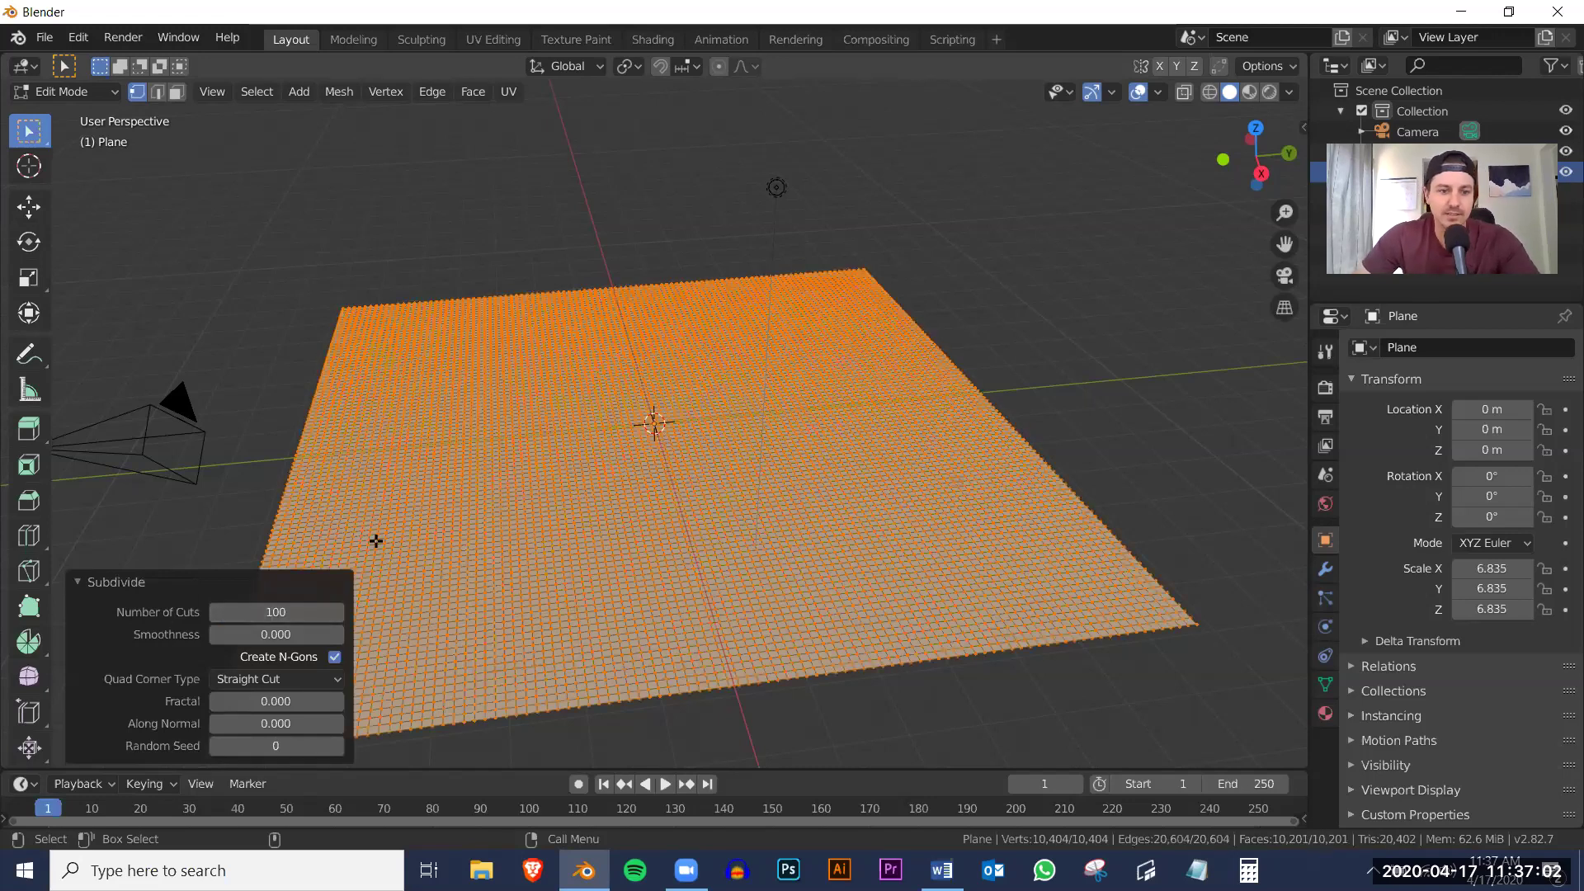
key("Tab")
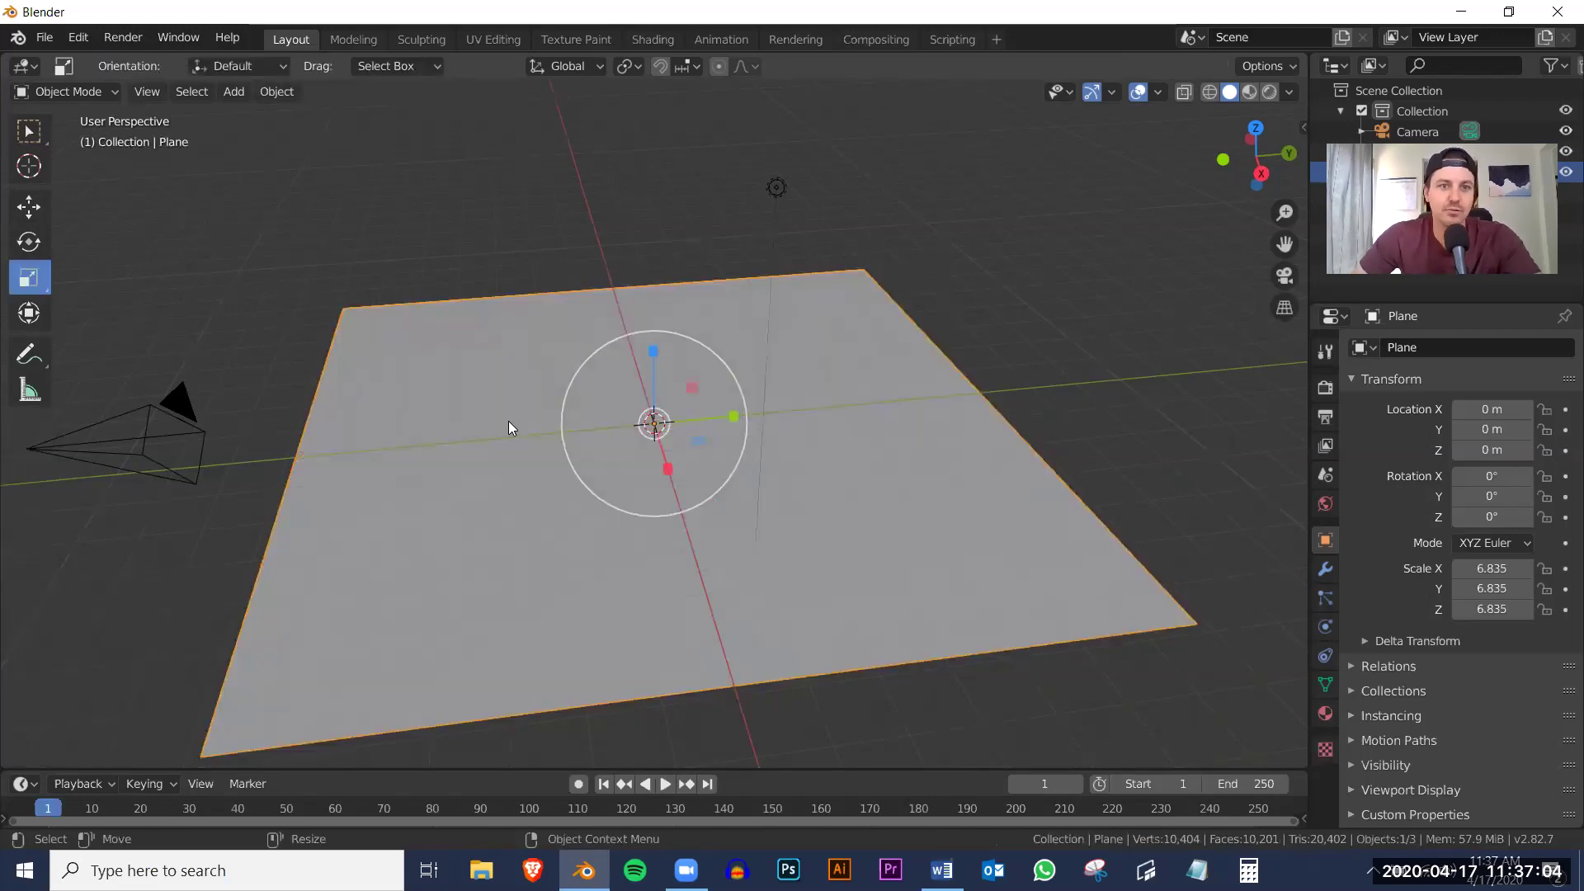
Apply smooth shading to the subdivided plane.
right_click(520, 402)
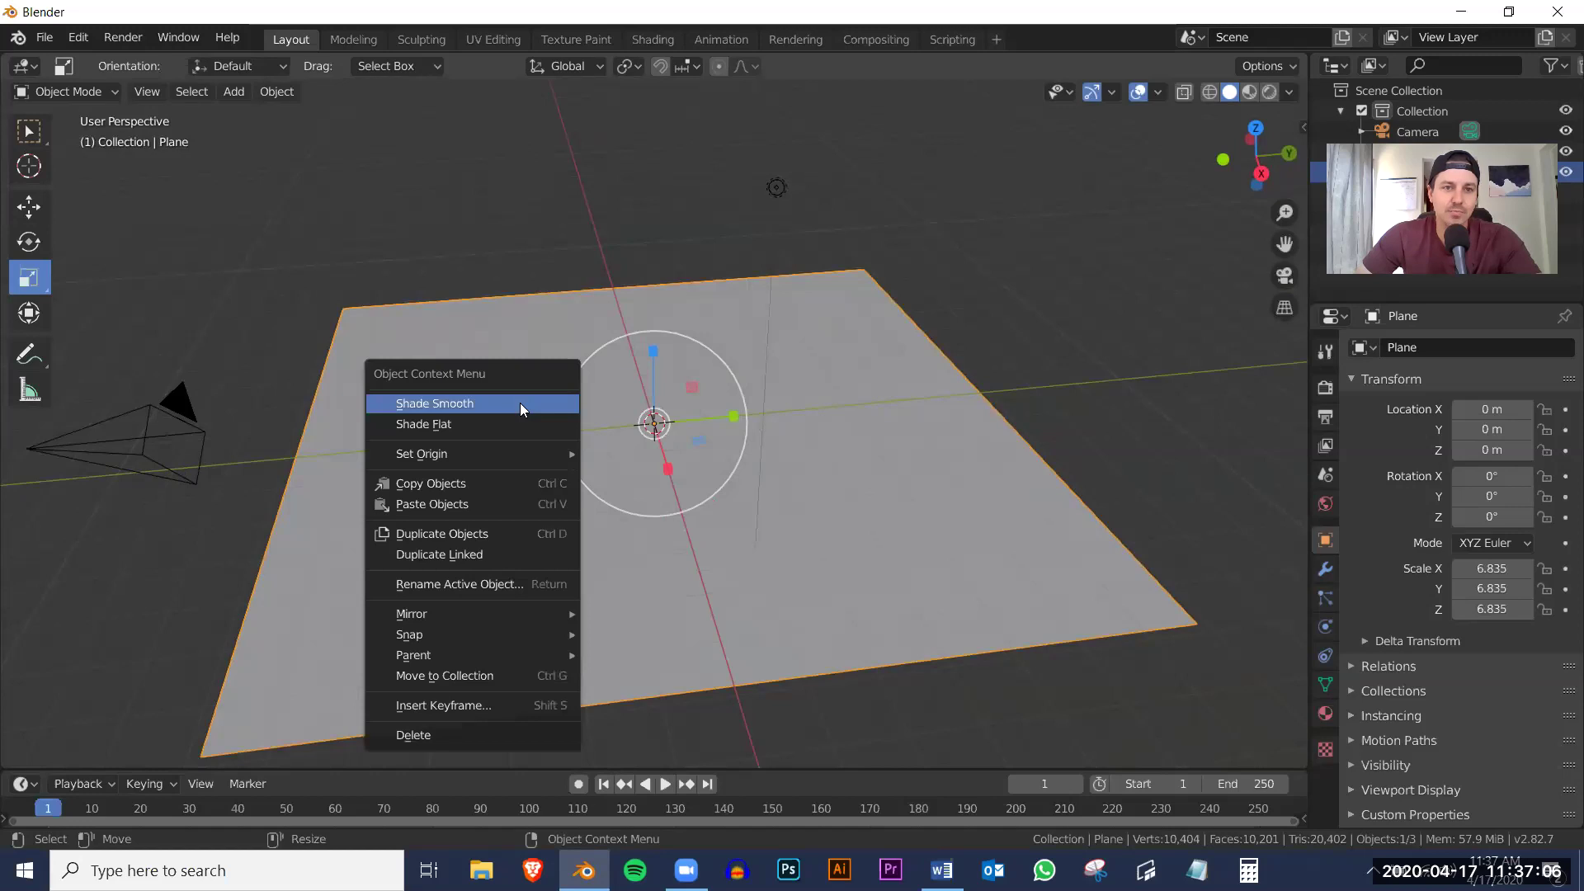
left_click(511, 322)
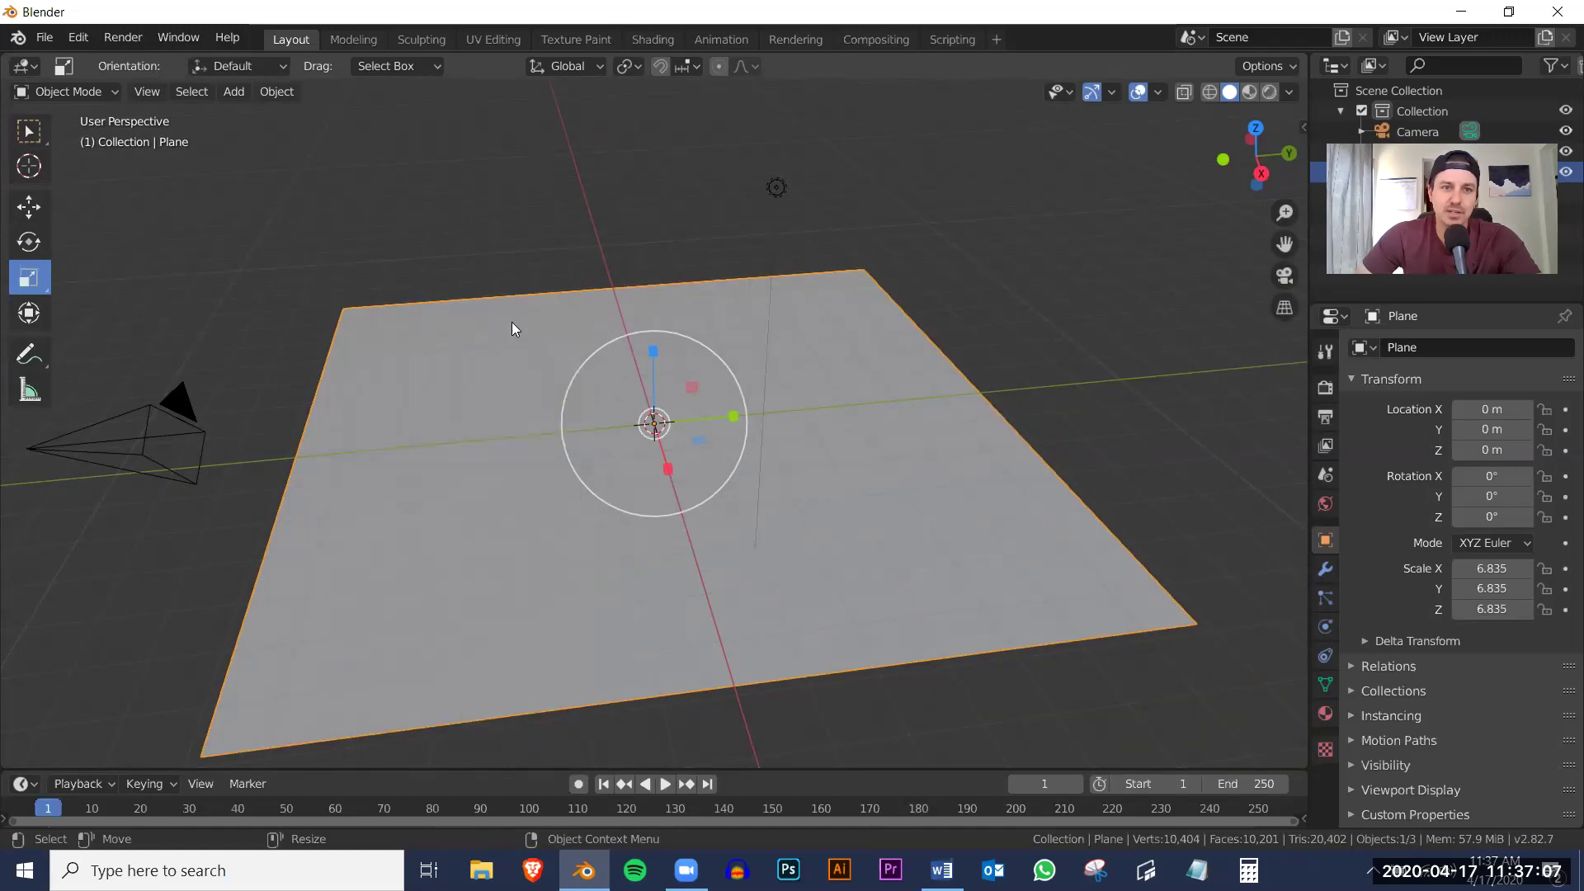
left_click(87, 96)
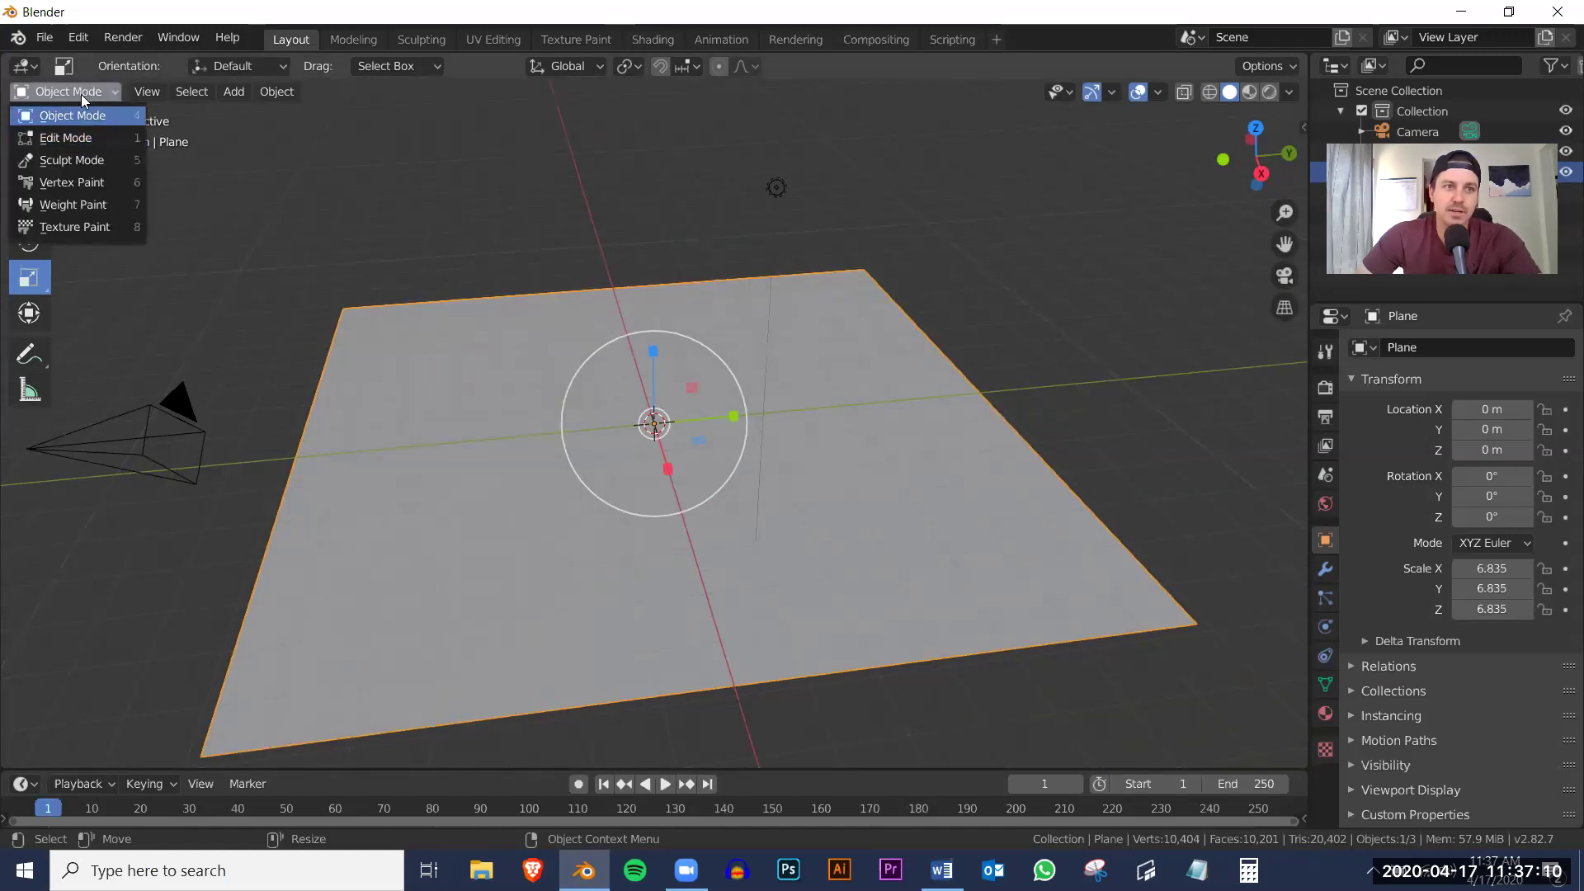
right_click(448, 442)
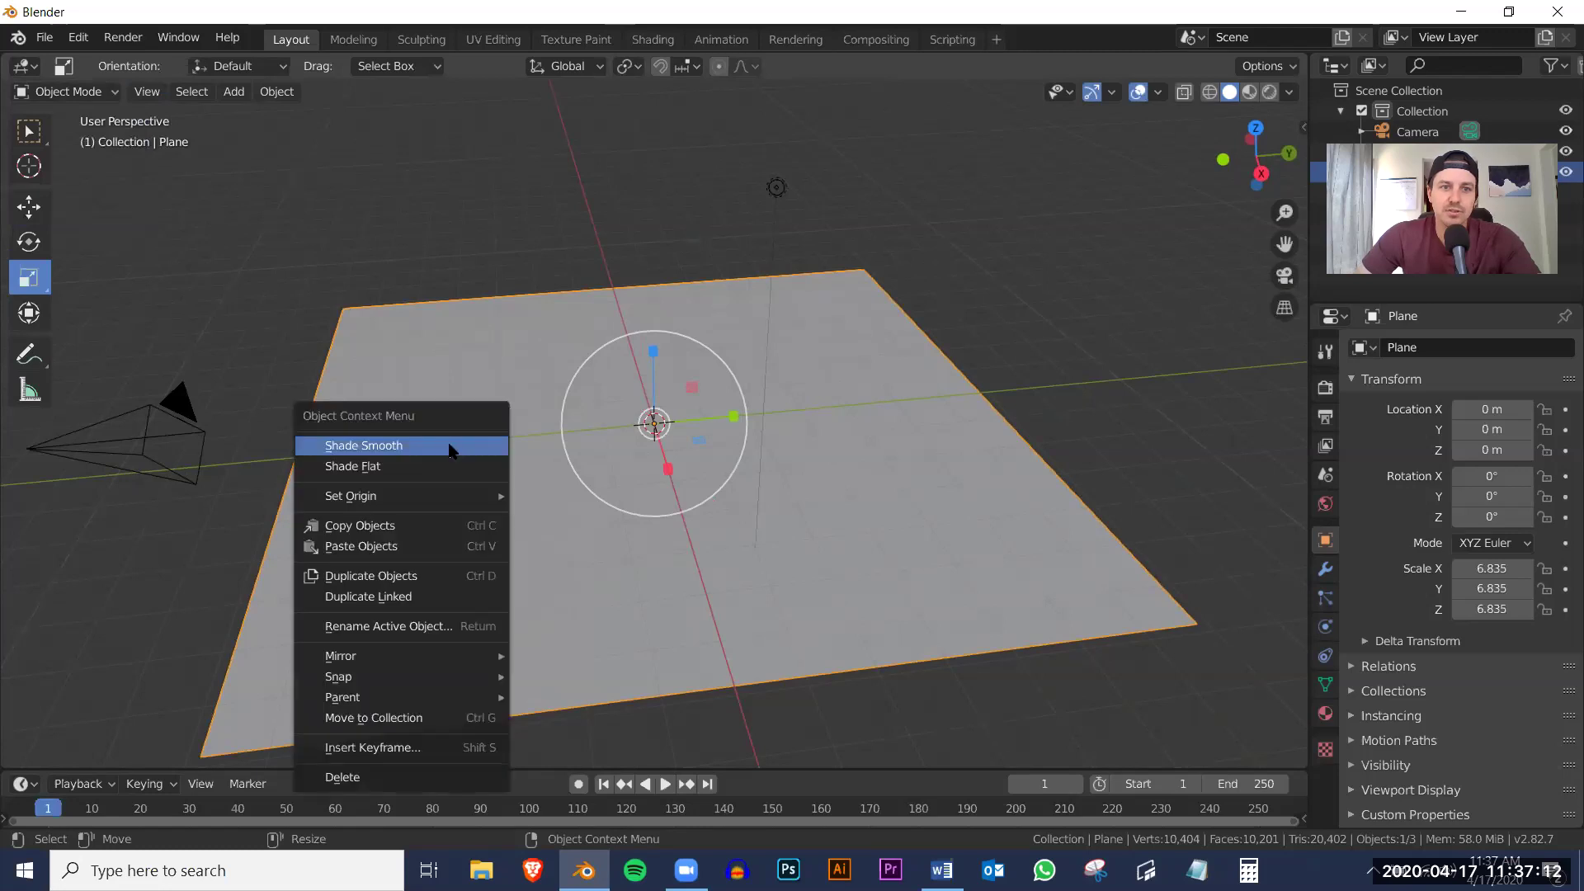
left_click(391, 445)
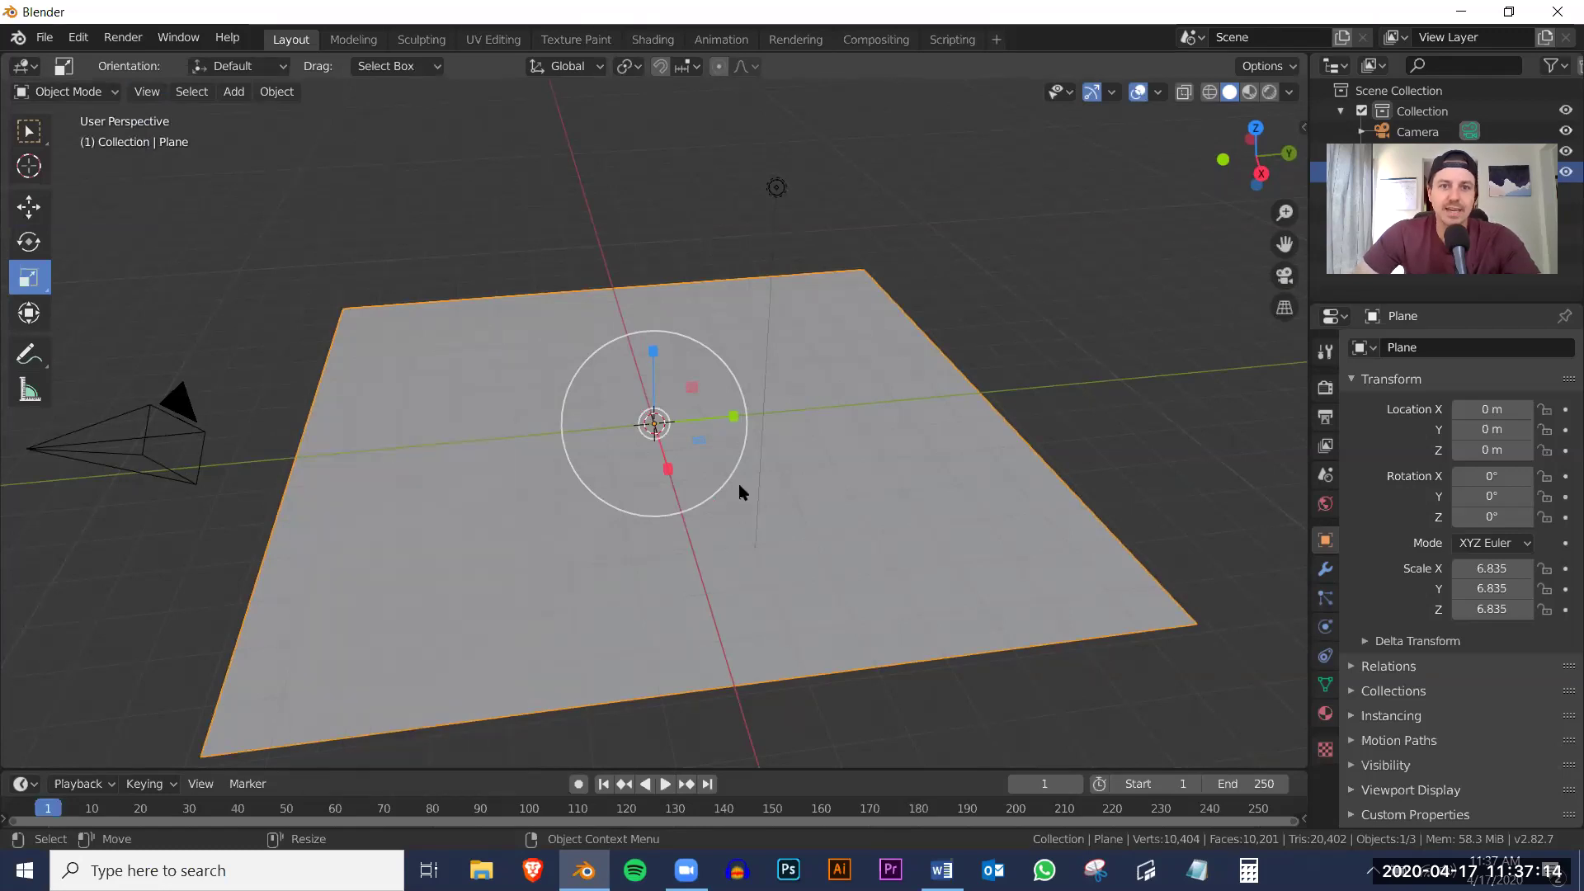
Deselect the plane and add a UV sphere at the origin.
middle_click_drag(743, 498, 715, 525)
left_click(691, 219)
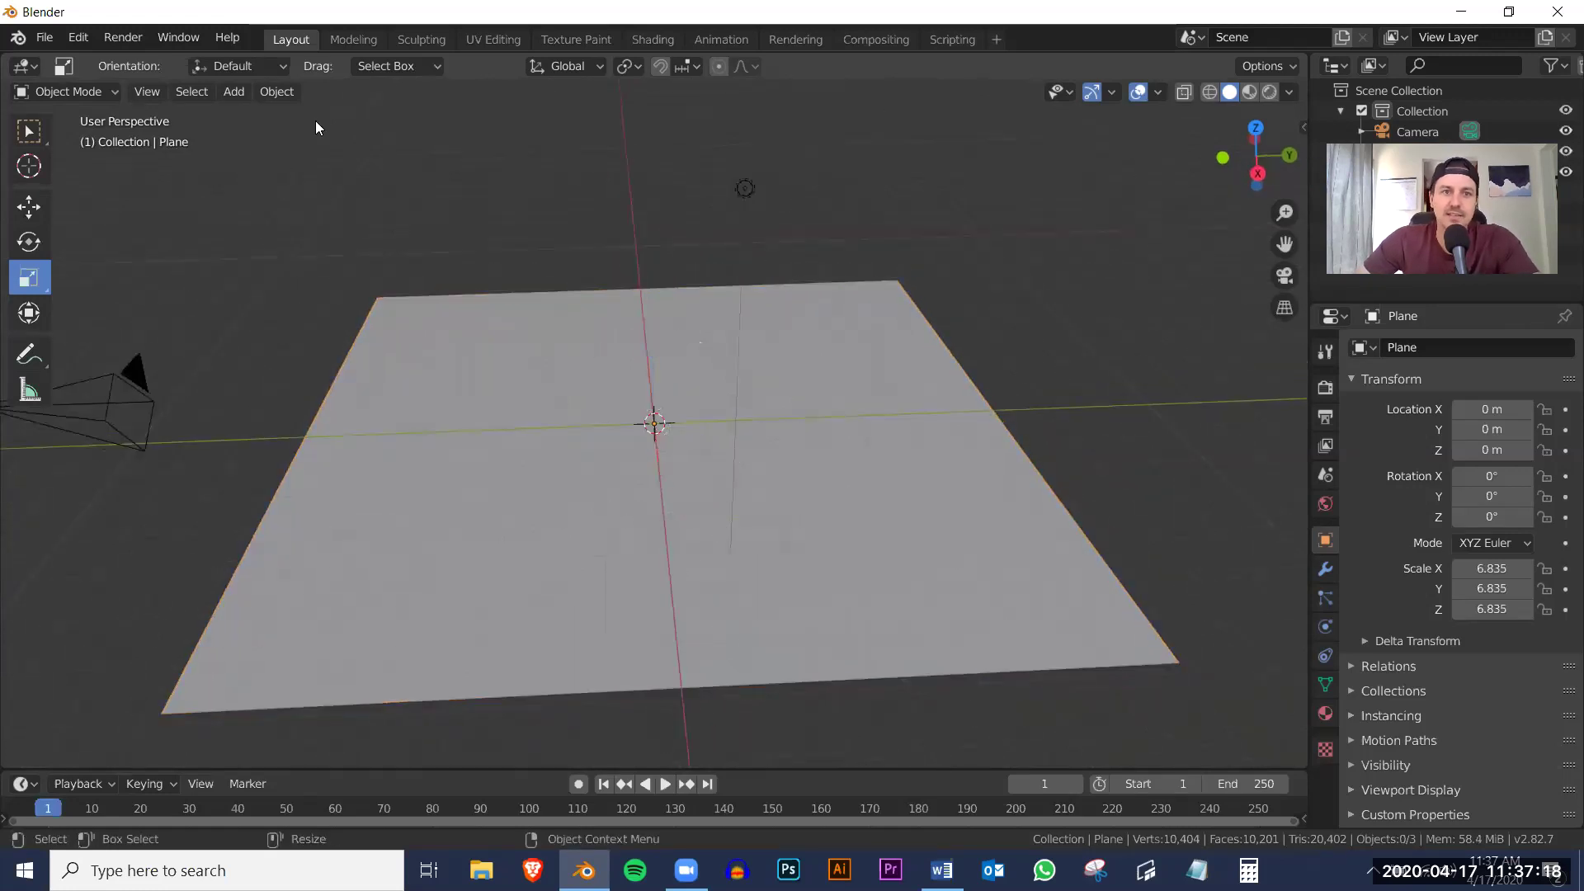
left_click(236, 93)
mouse_move(247, 123)
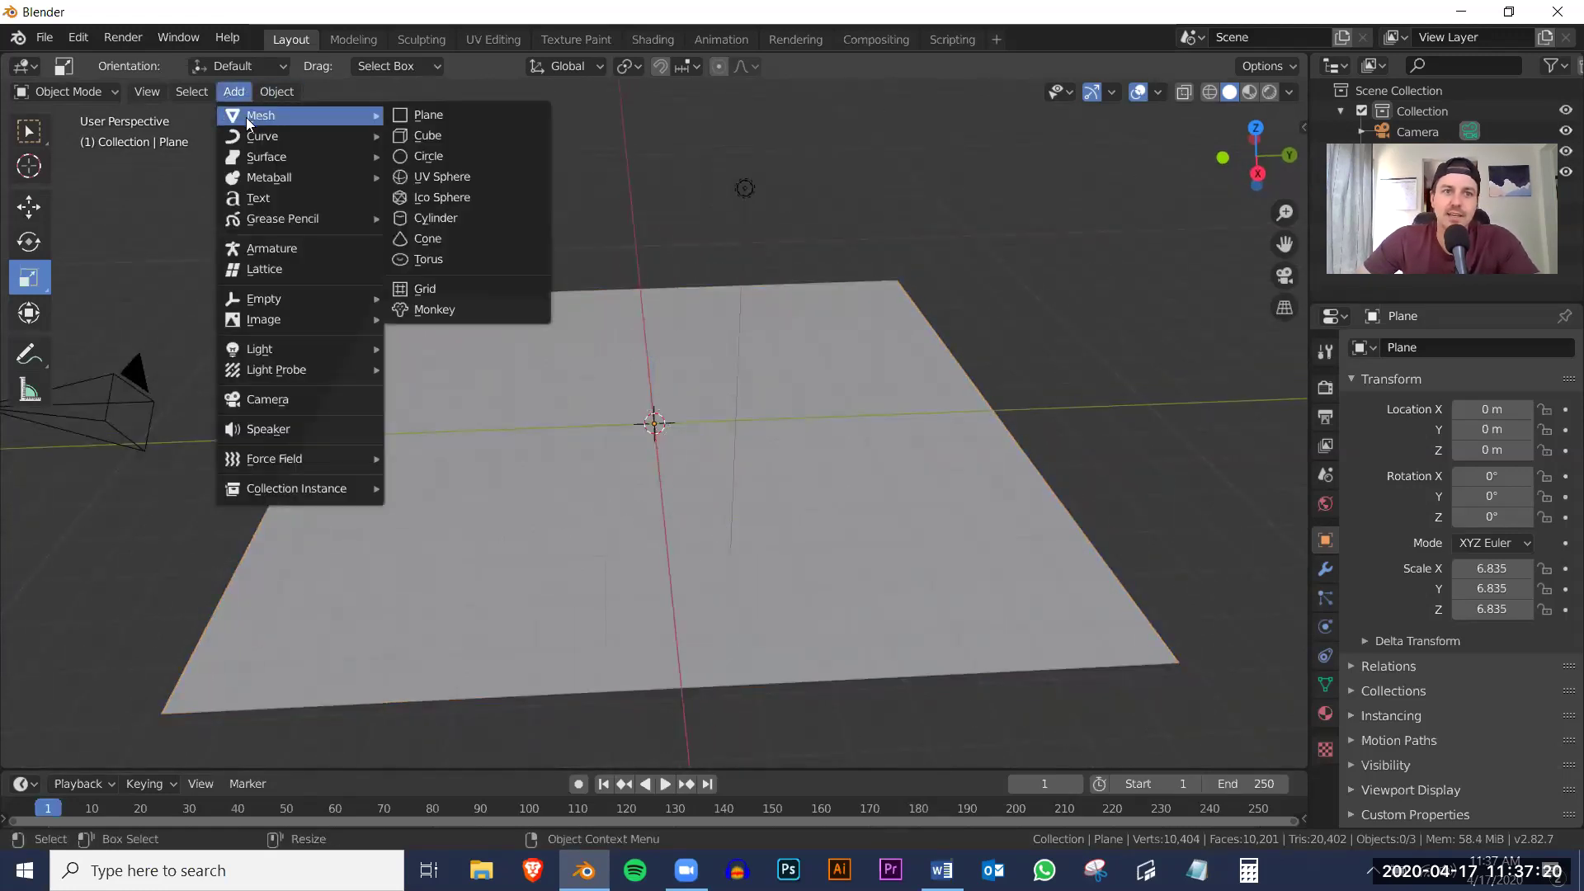
left_click(443, 176)
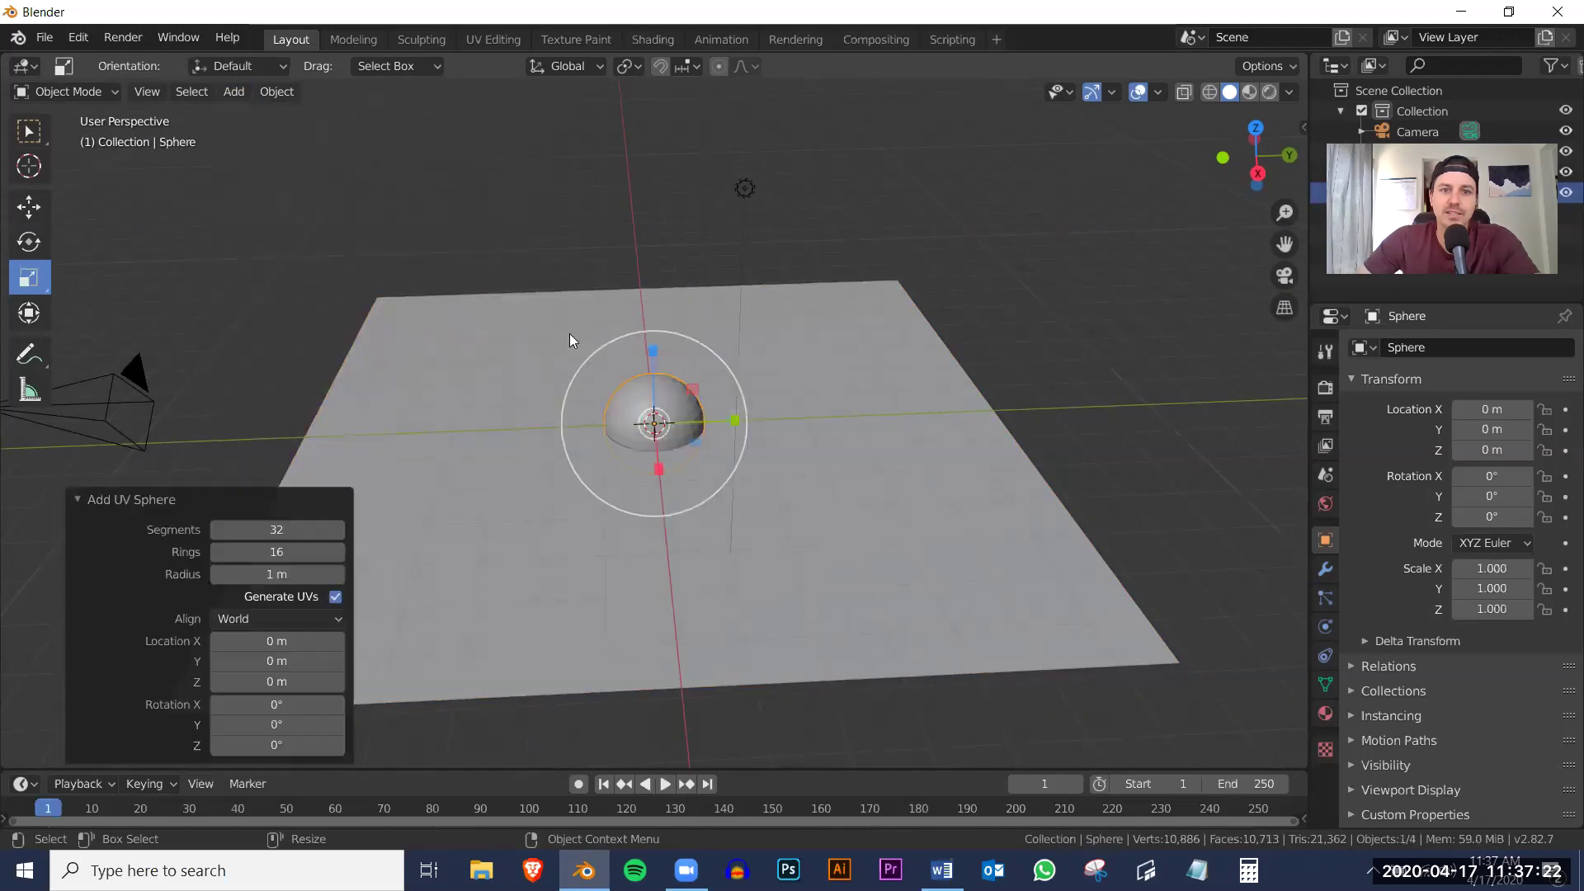
Raise the sphere about 4.66 m along Z above the plane and apply smooth shading to it.
key("shift+space")
key("g")
left_click_drag(652, 359, 652, 174)
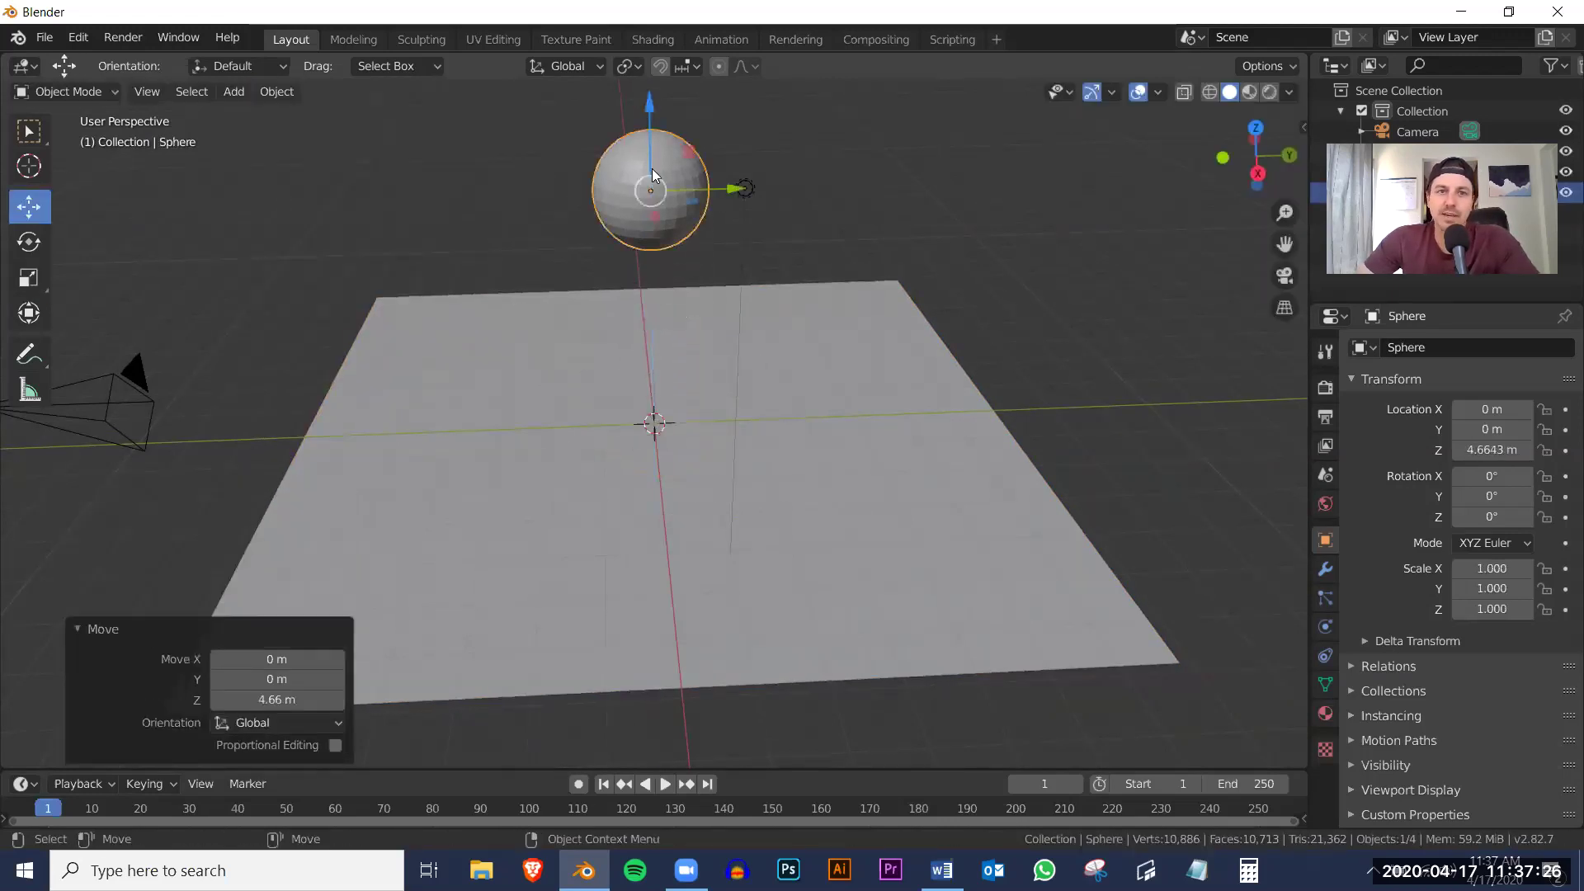
right_click(652, 175)
left_click(577, 168)
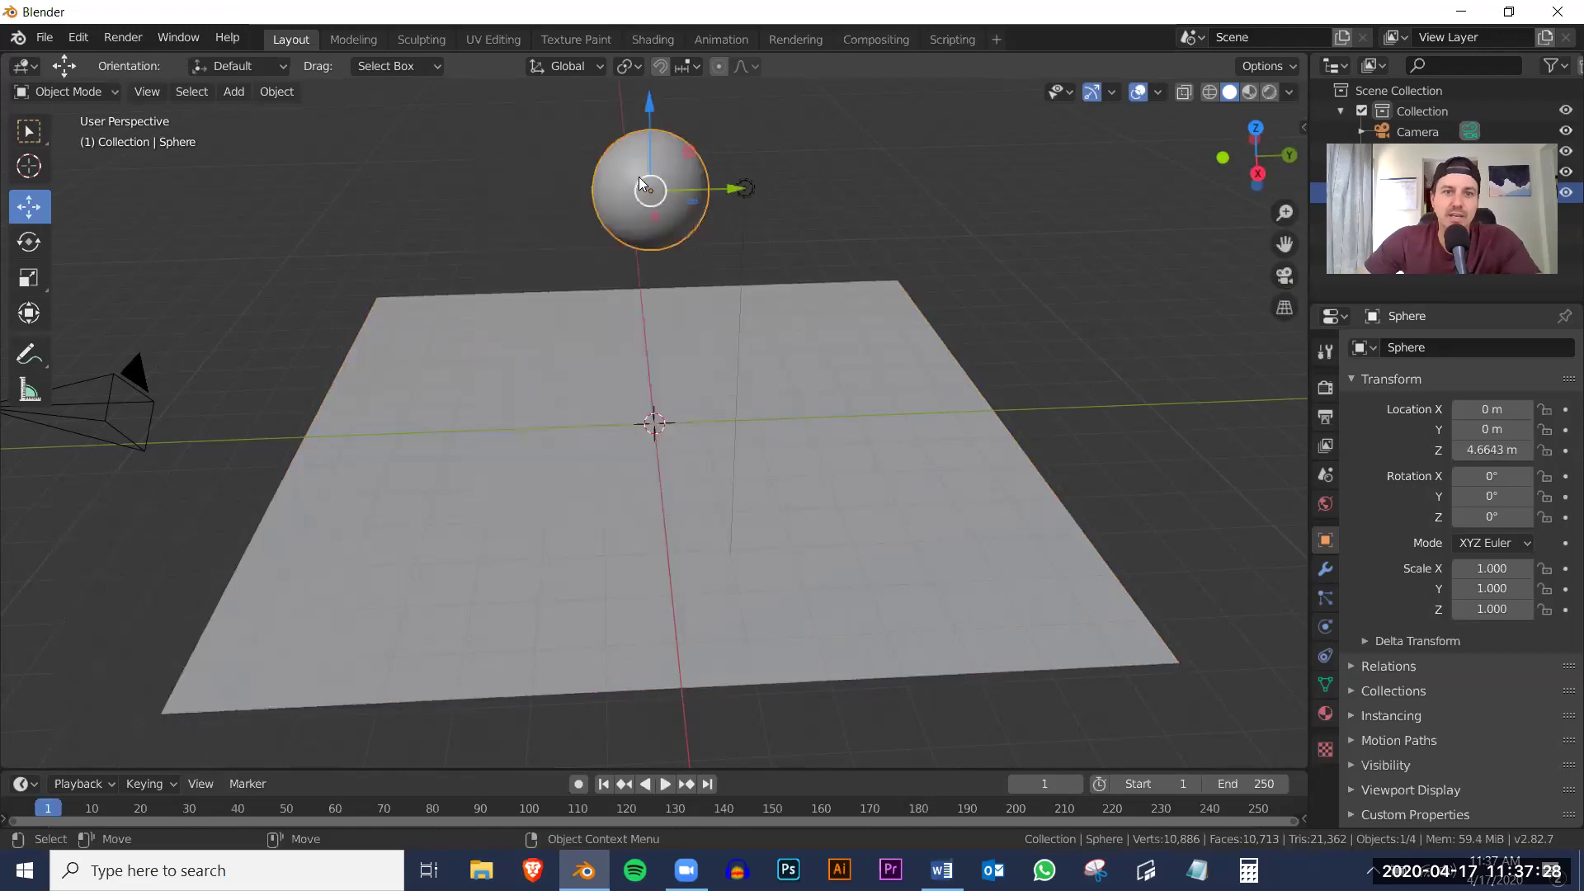
Enable Dynamic Paint physics on the plane, keep the Canvas type, and add the canvas.
left_click(821, 531)
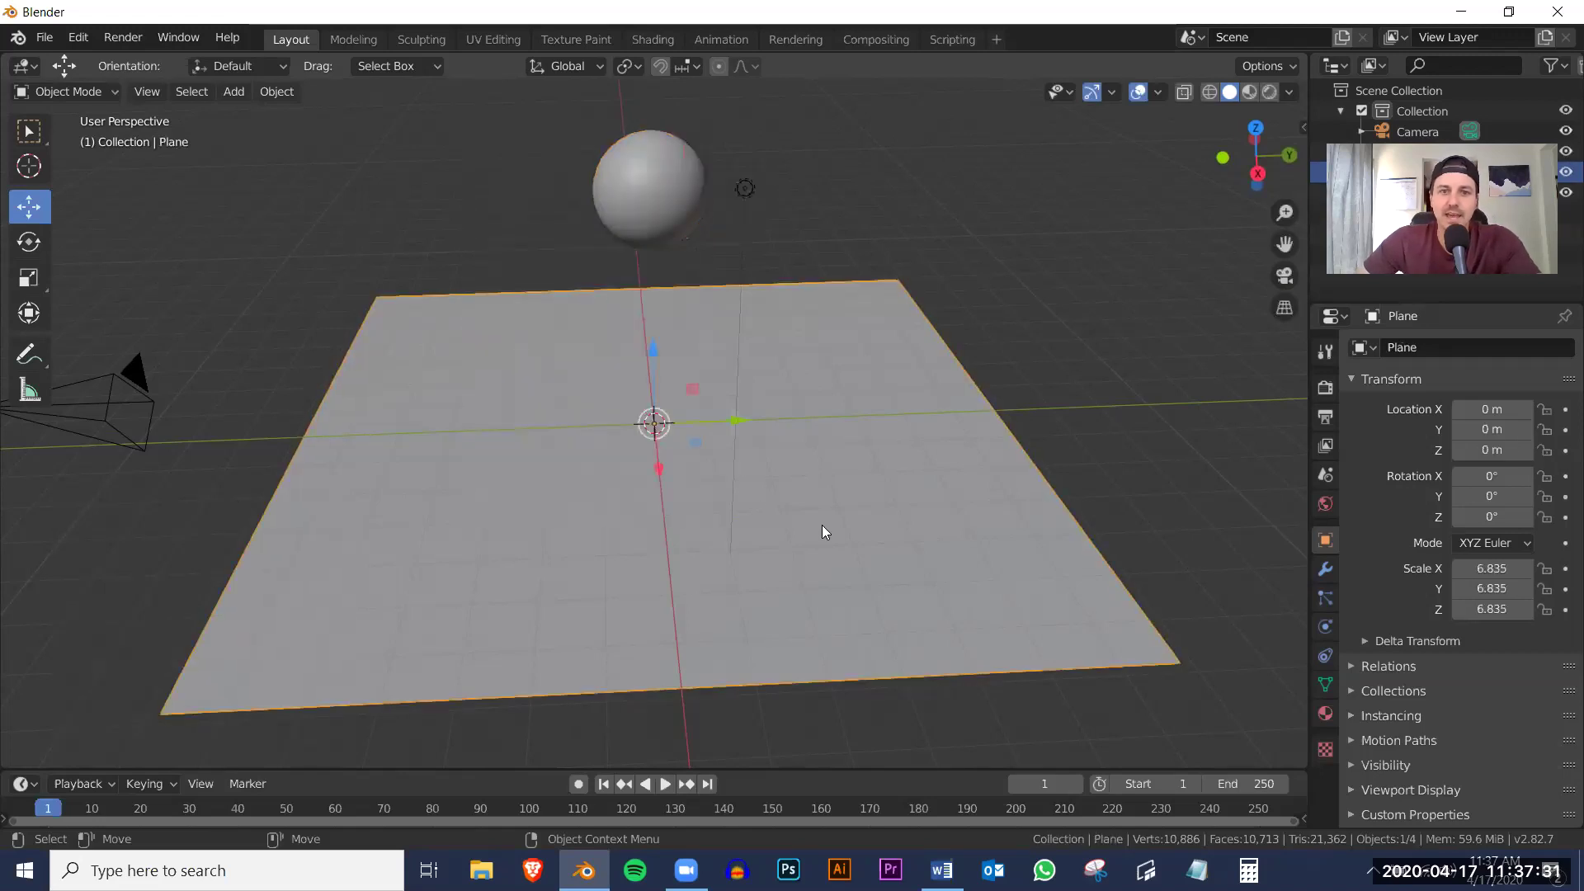
left_click(1326, 629)
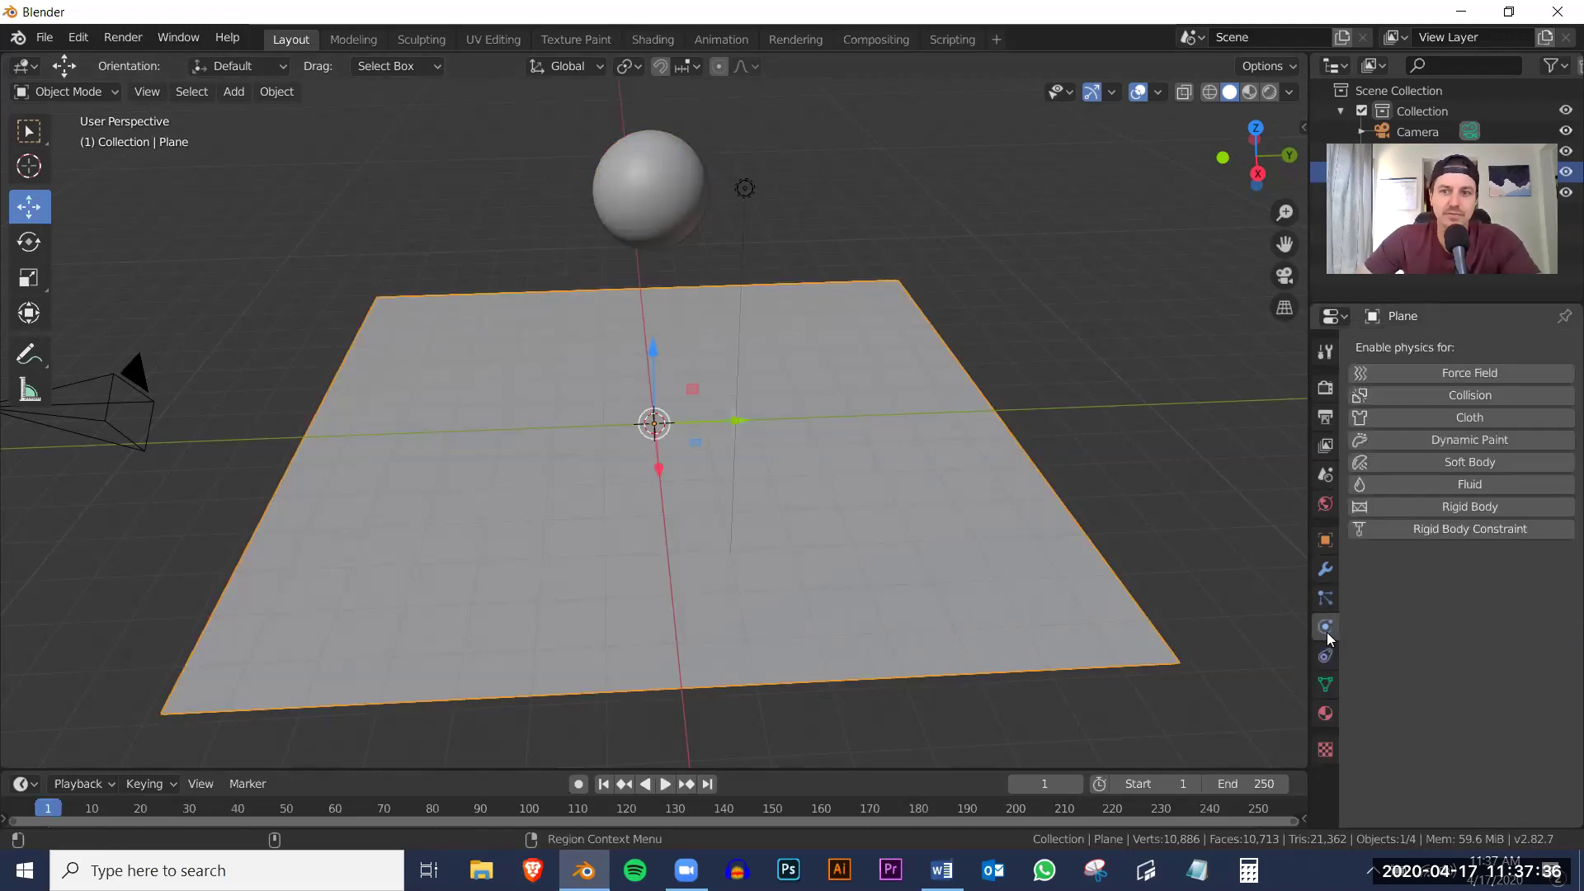
left_click(1493, 444)
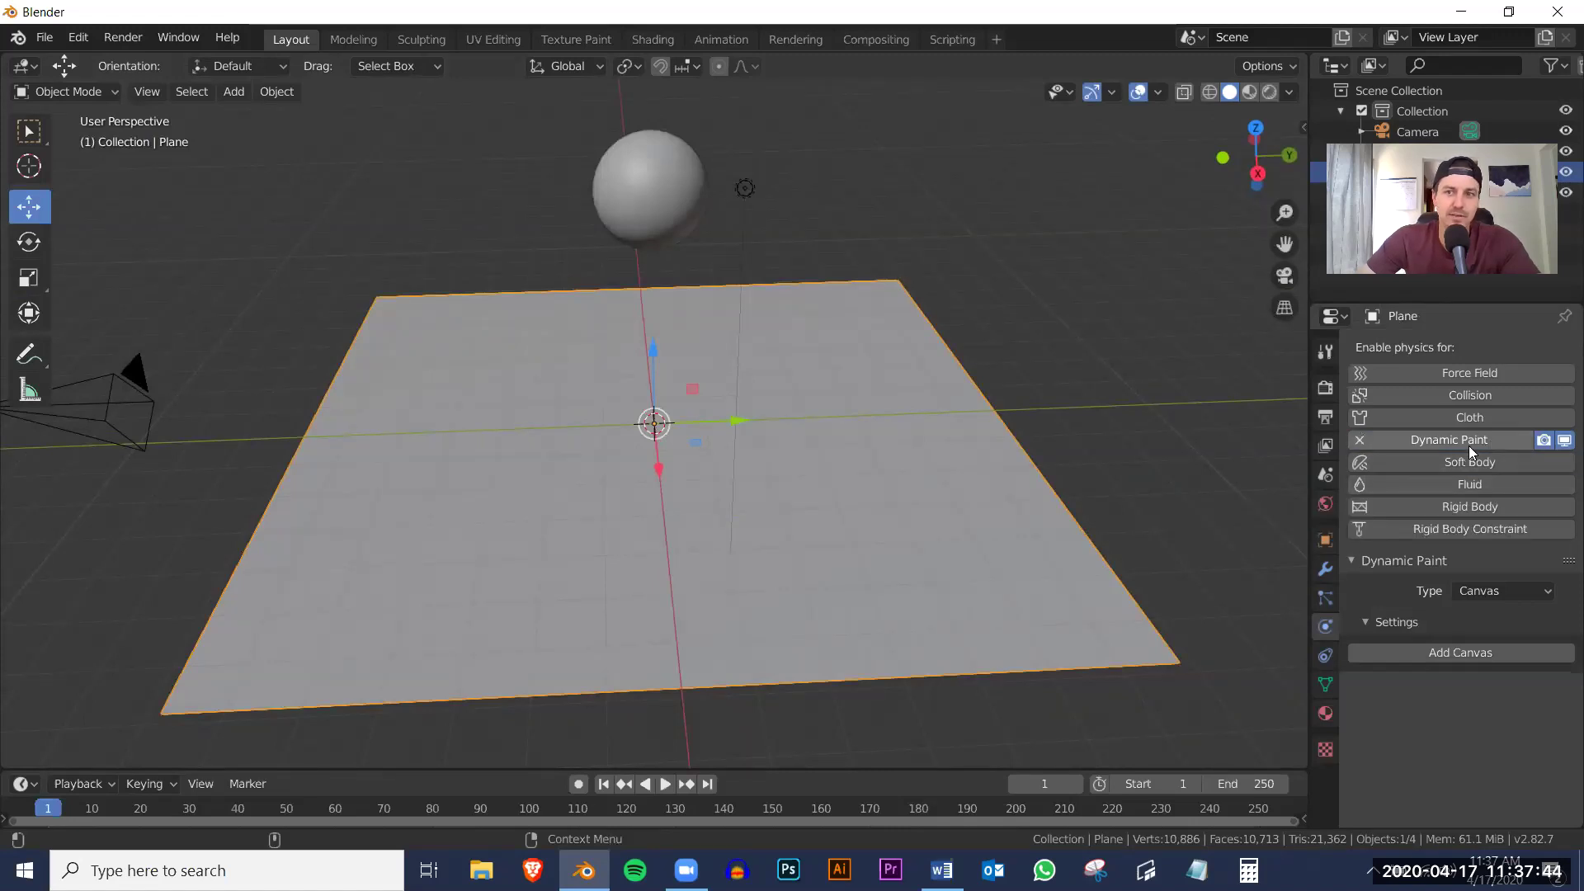
left_click(1513, 593)
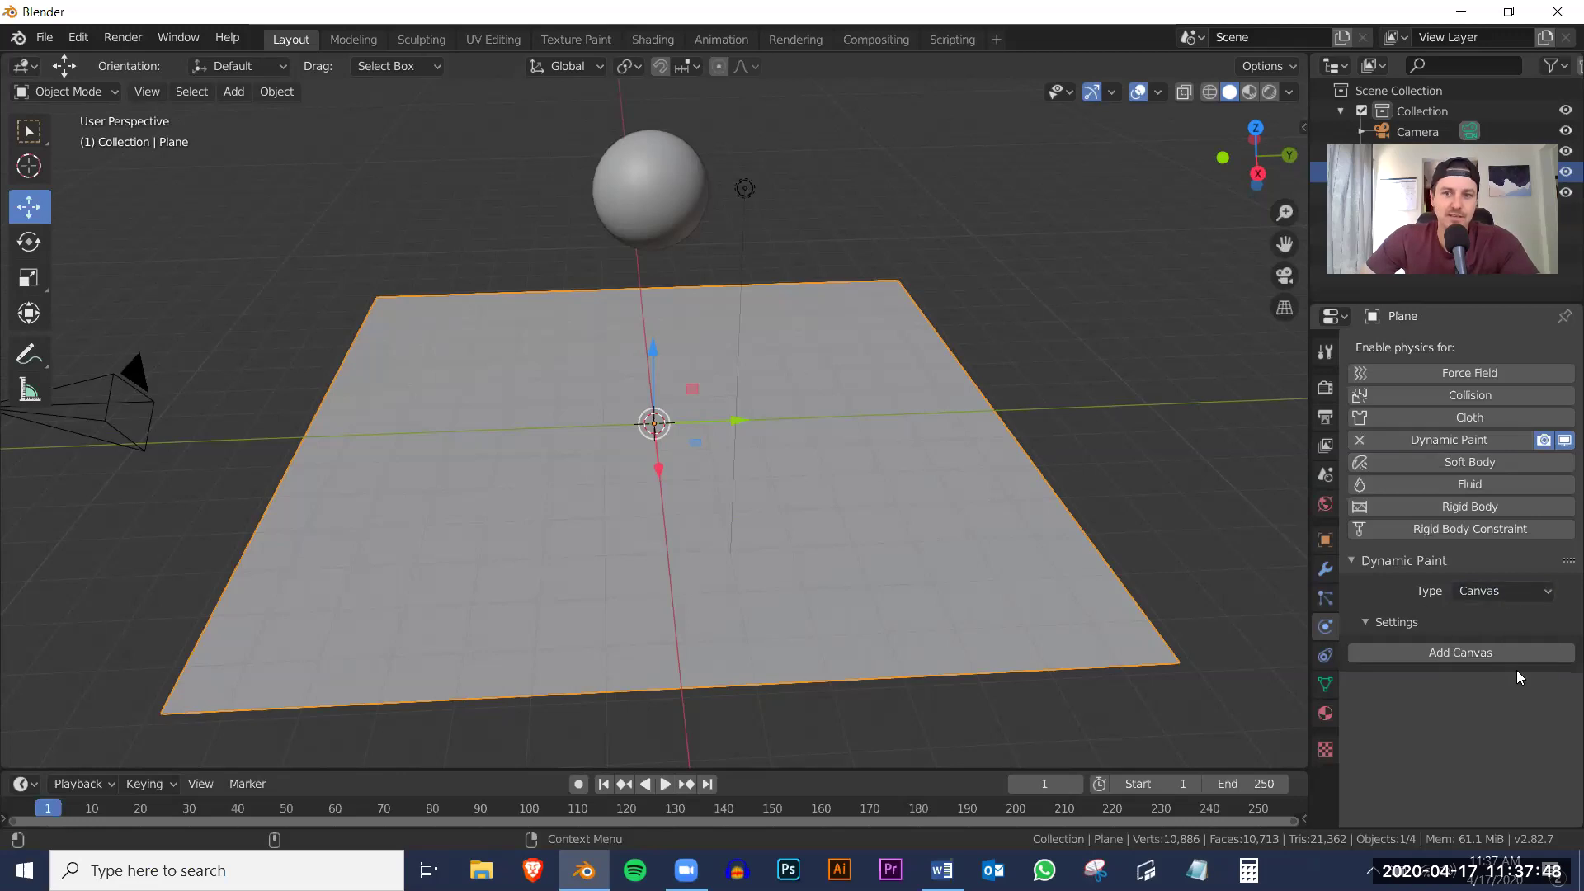
left_click(1465, 652)
Set the plane's canvas surface type to Waves and enable anti-aliasing.
scroll(1445, 594, "down", 5)
scroll(1446, 594, "down", 2)
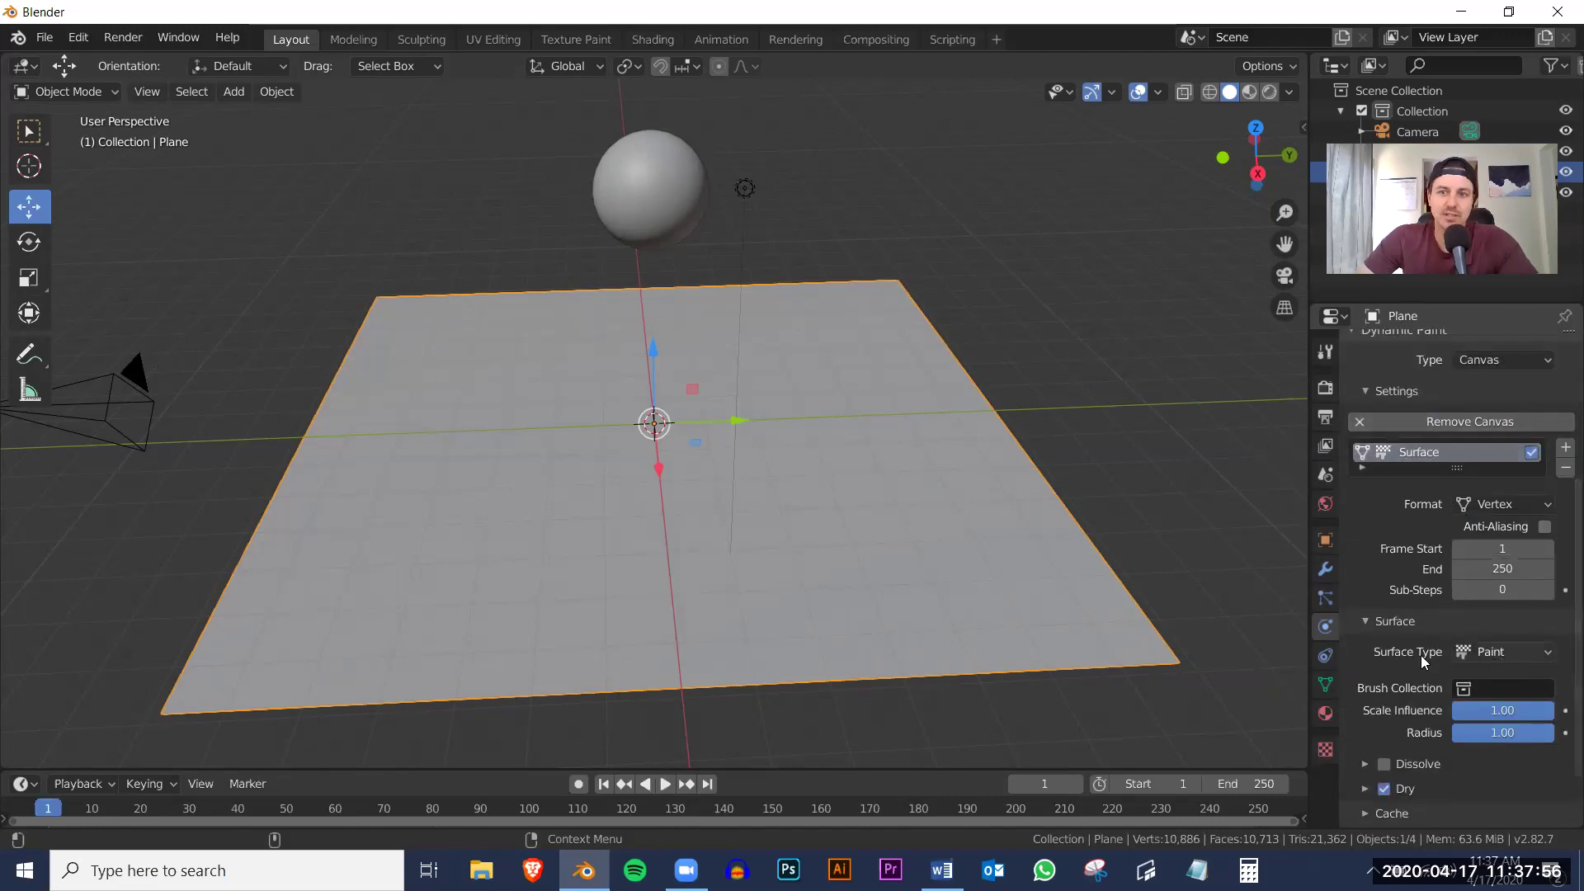
left_click(1518, 651)
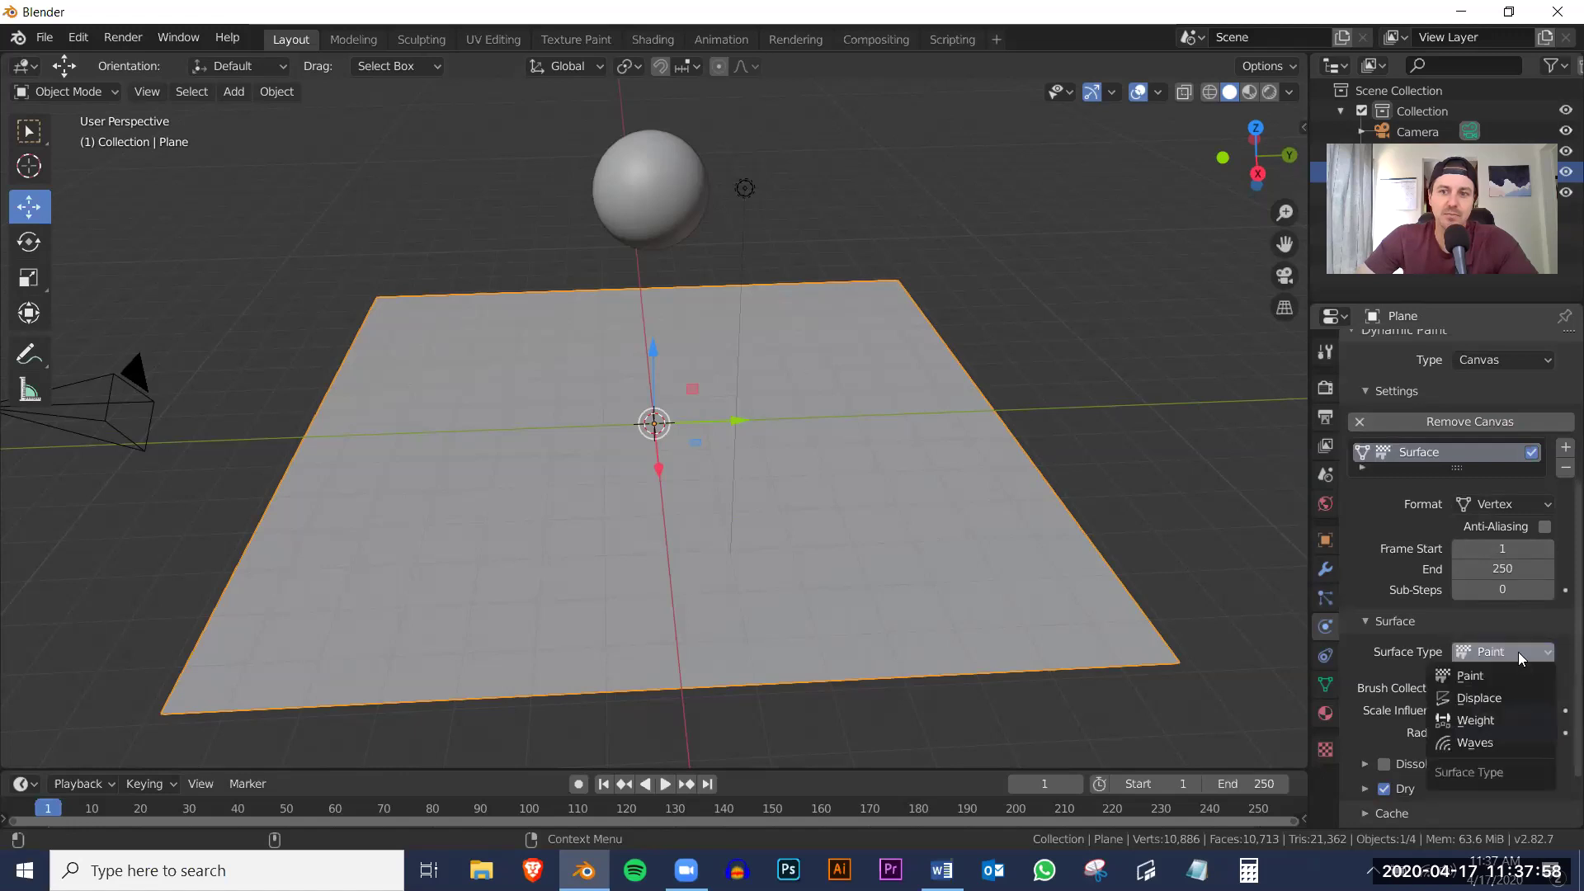
left_click(1490, 740)
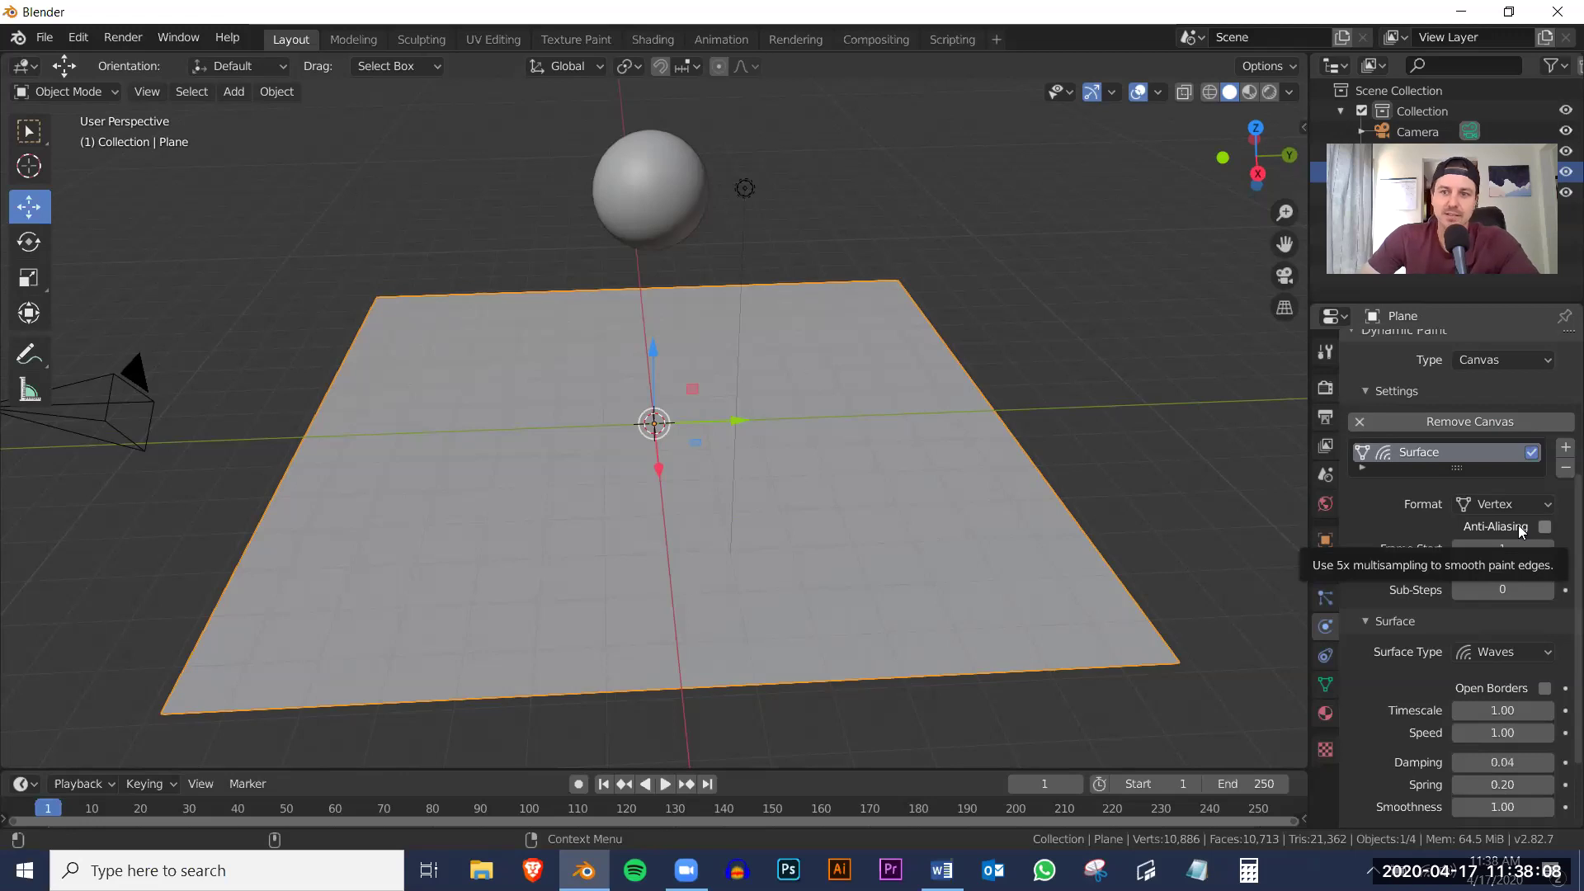
left_click(1543, 527)
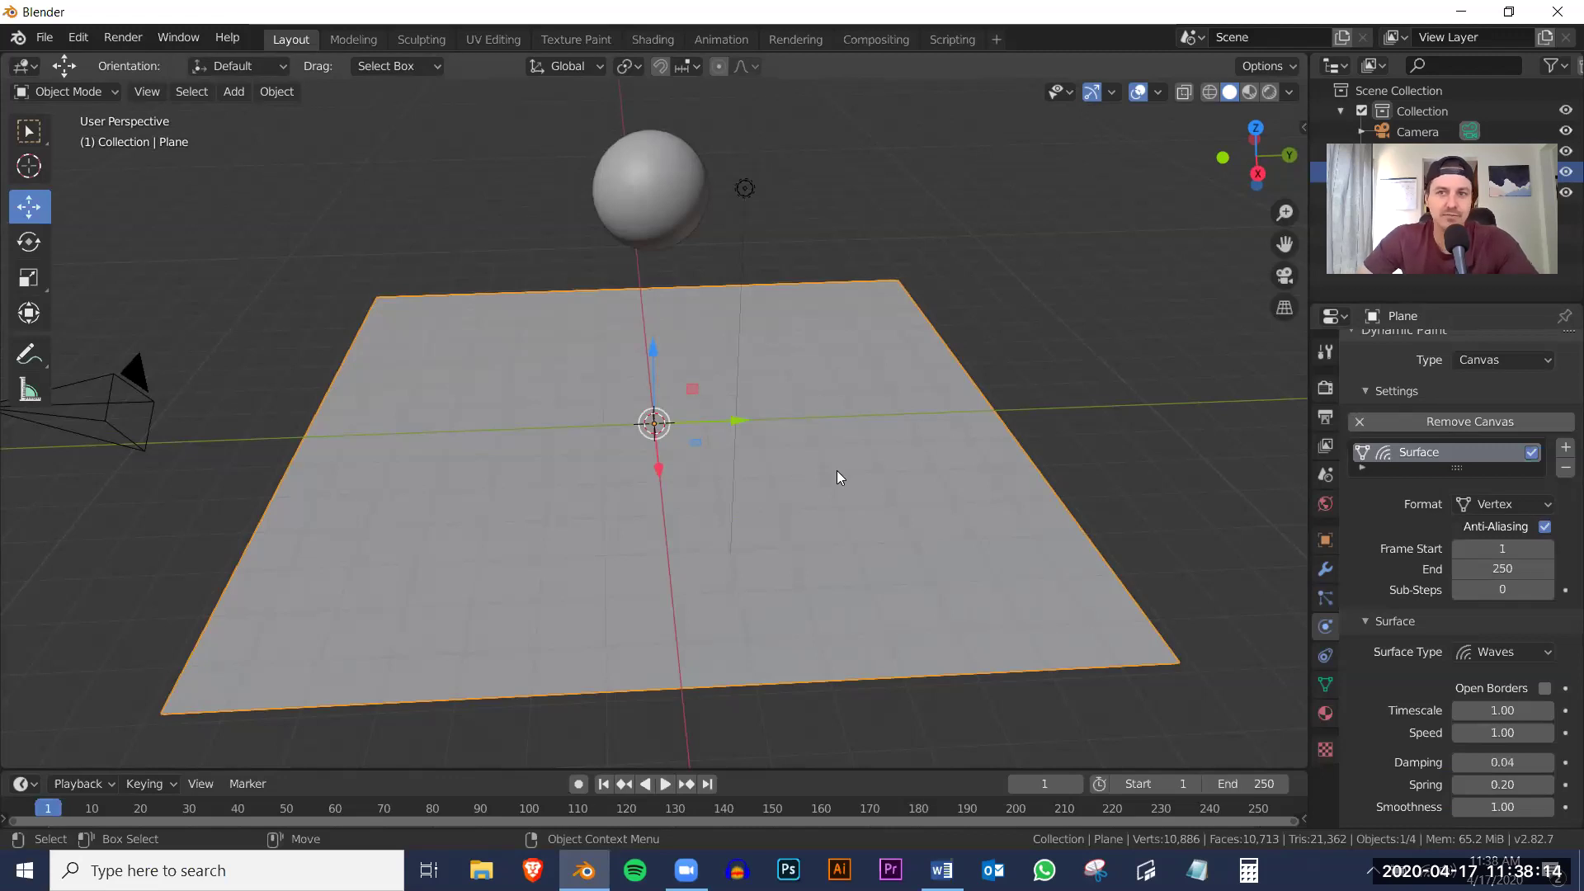
Enable Dynamic Paint physics on the sphere.
left_click(1093, 455)
left_click(640, 187)
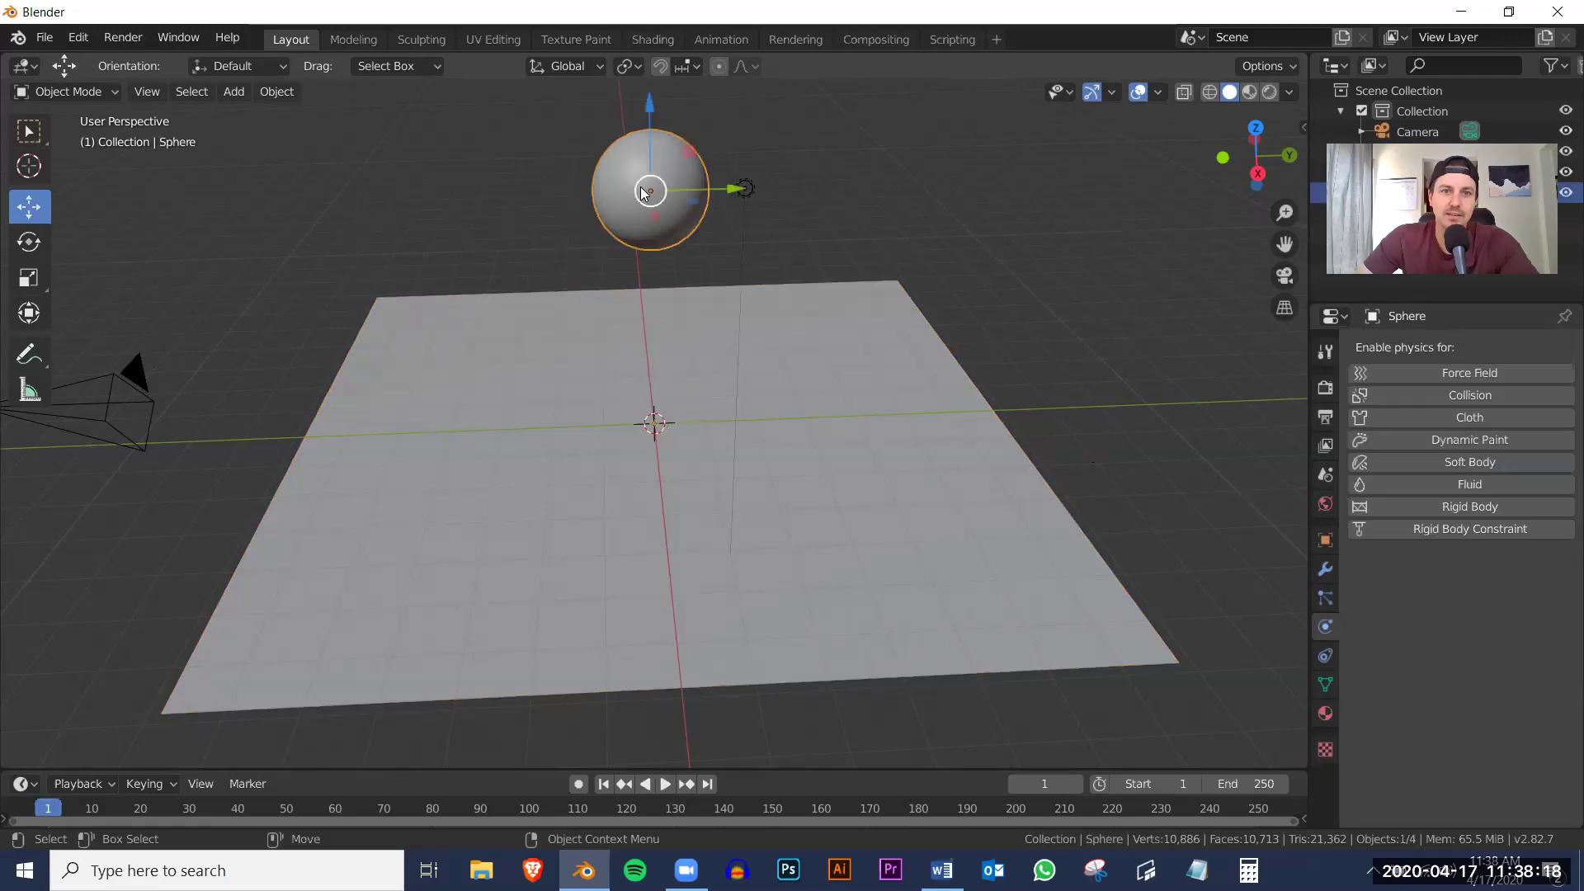
left_click(1476, 442)
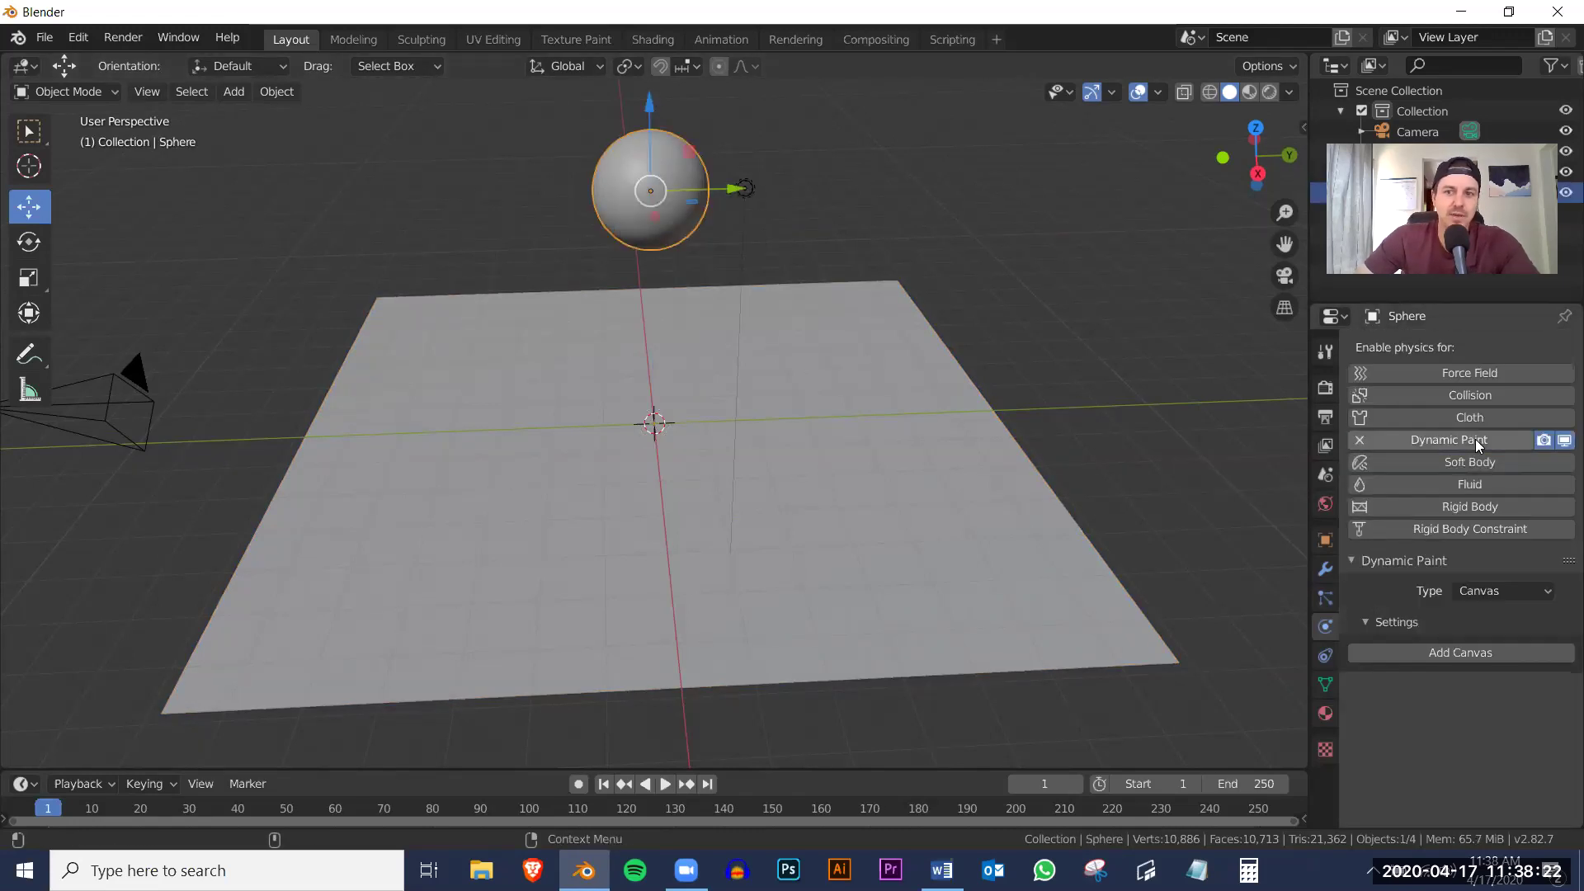
Set the sphere's Dynamic Paint type to Brush and add the brush.
left_click(1507, 593)
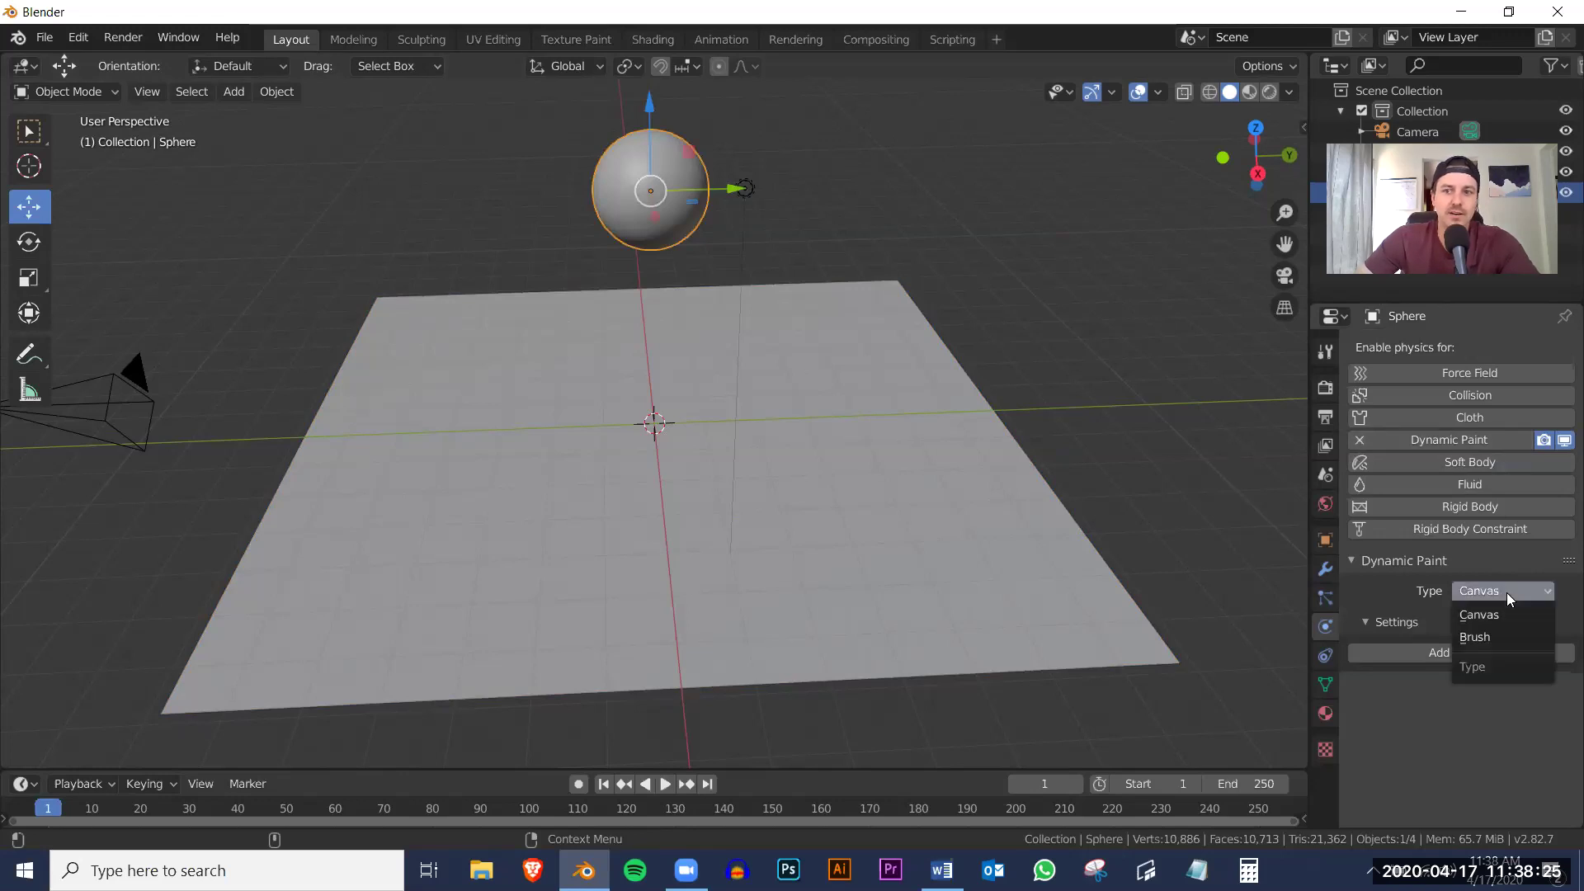
left_click(1497, 640)
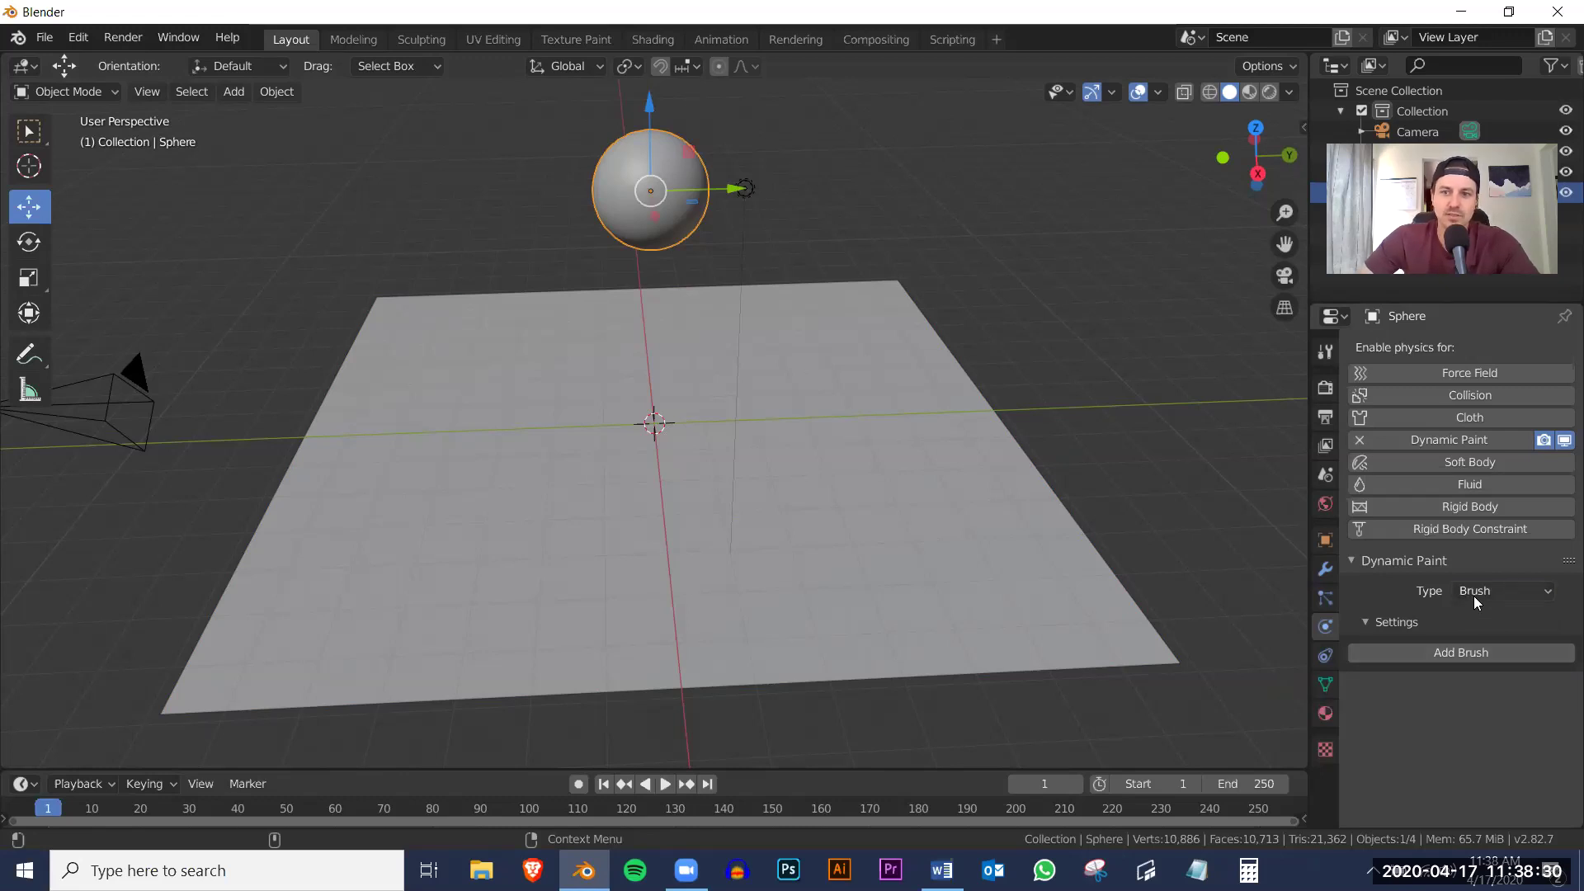
left_click(1461, 652)
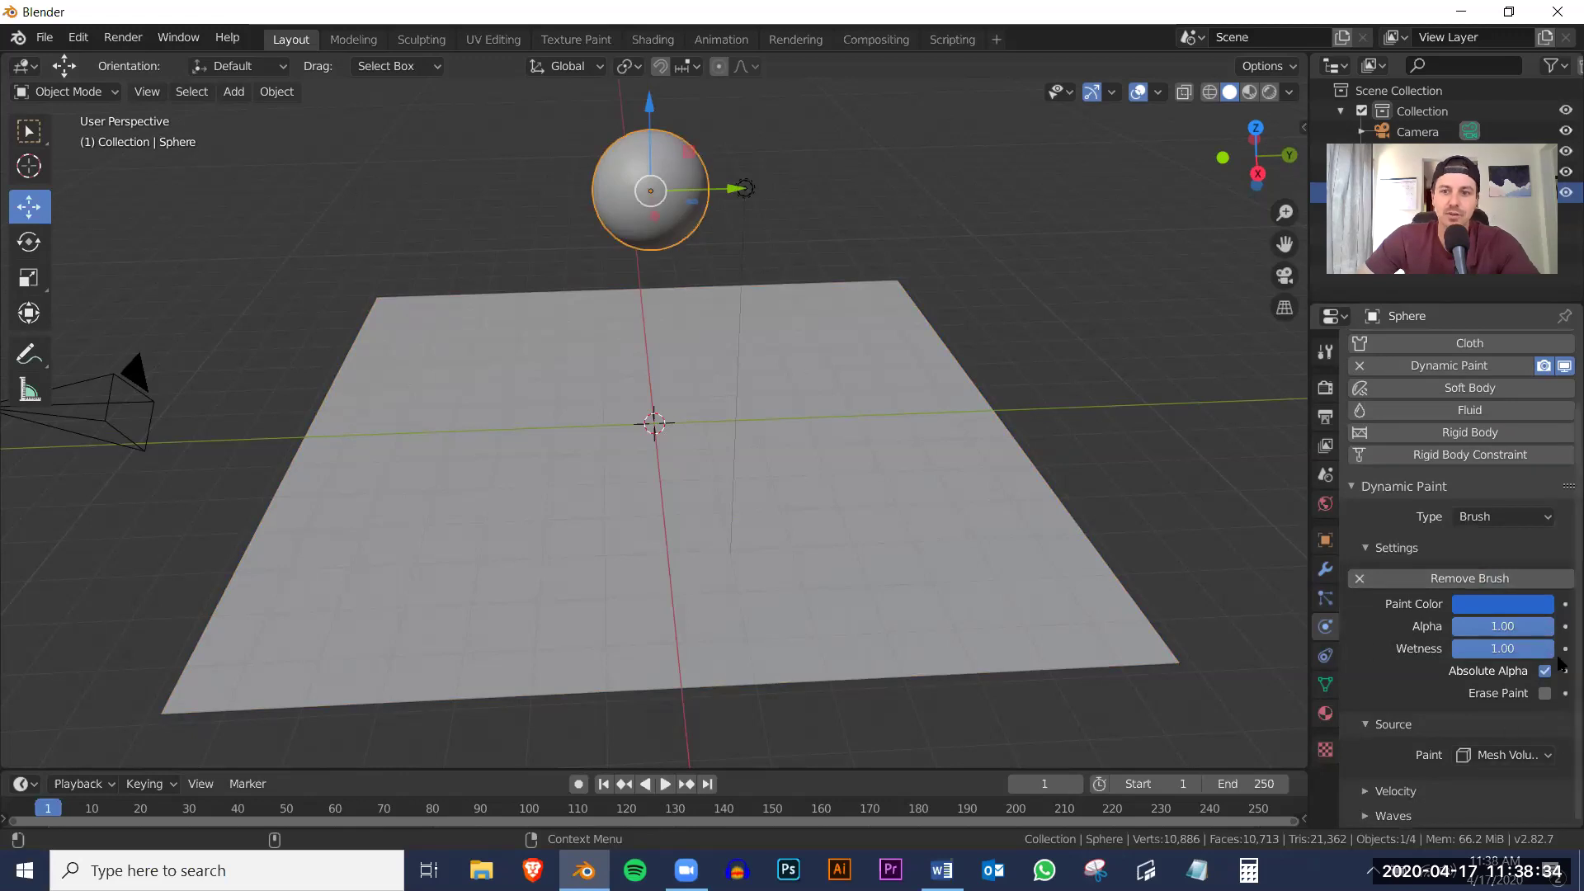
left_click(1070, 355)
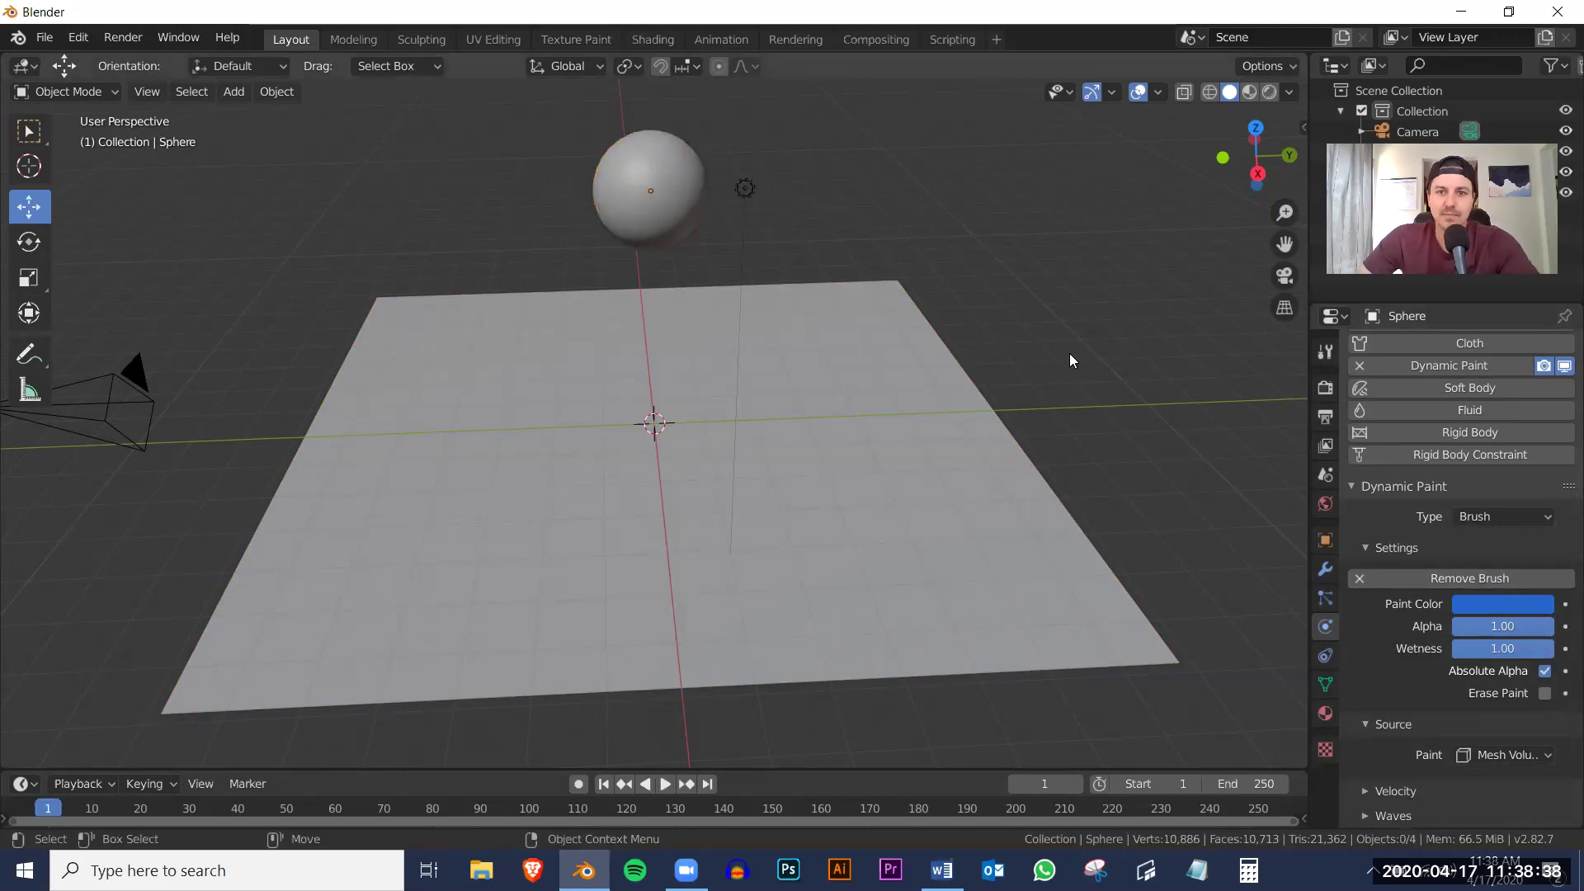
Check the plane and sphere briefly in Material Preview shading and return the viewport to Solid shading.
left_click(825, 472)
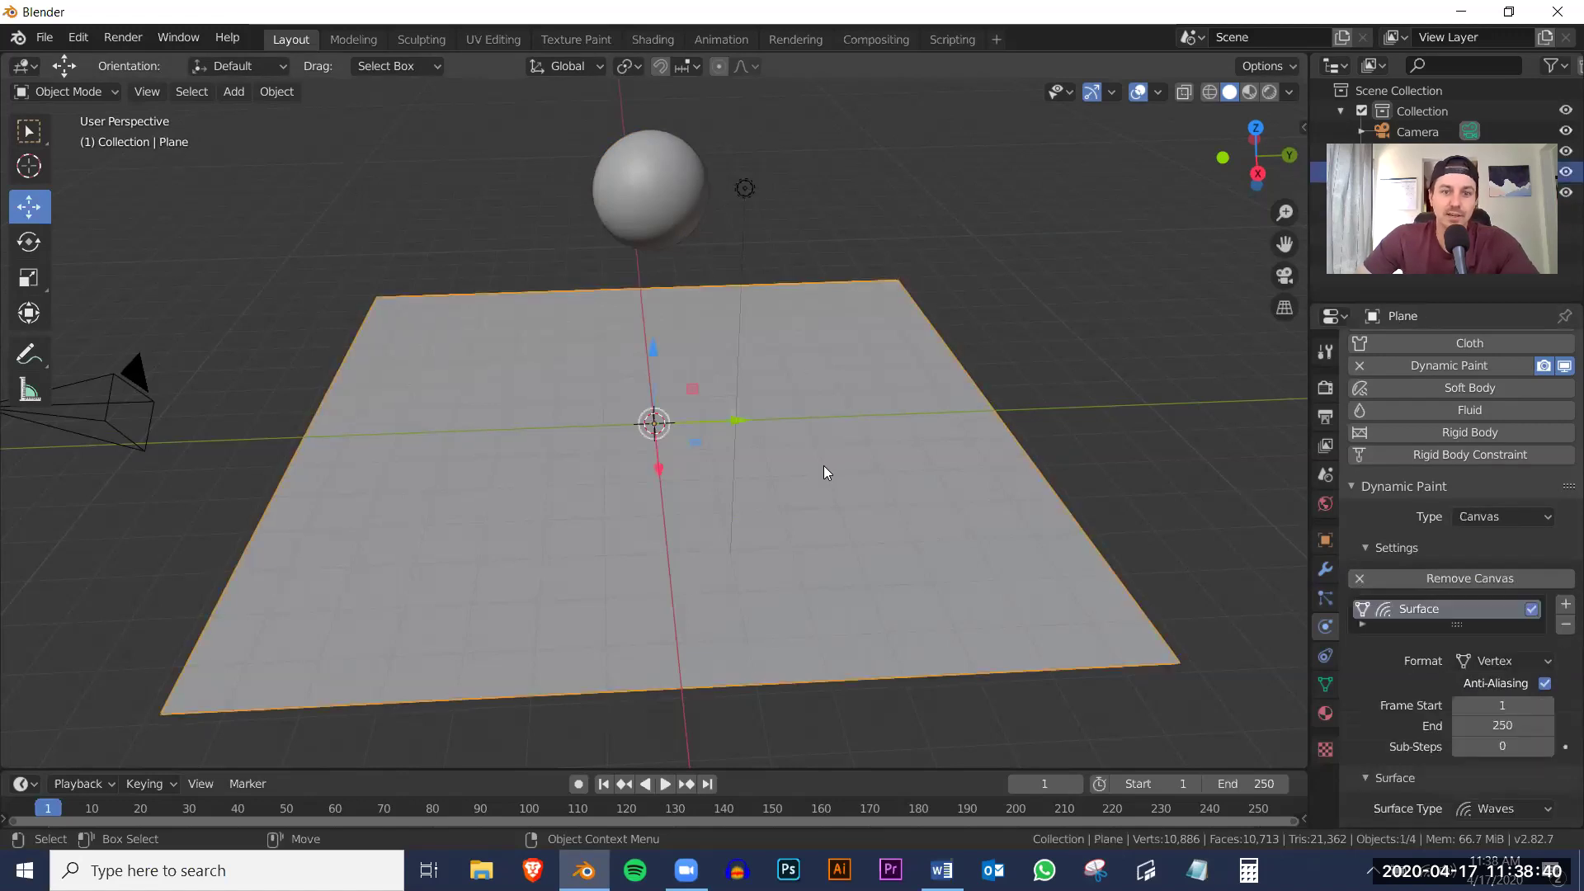
left_click(1250, 93)
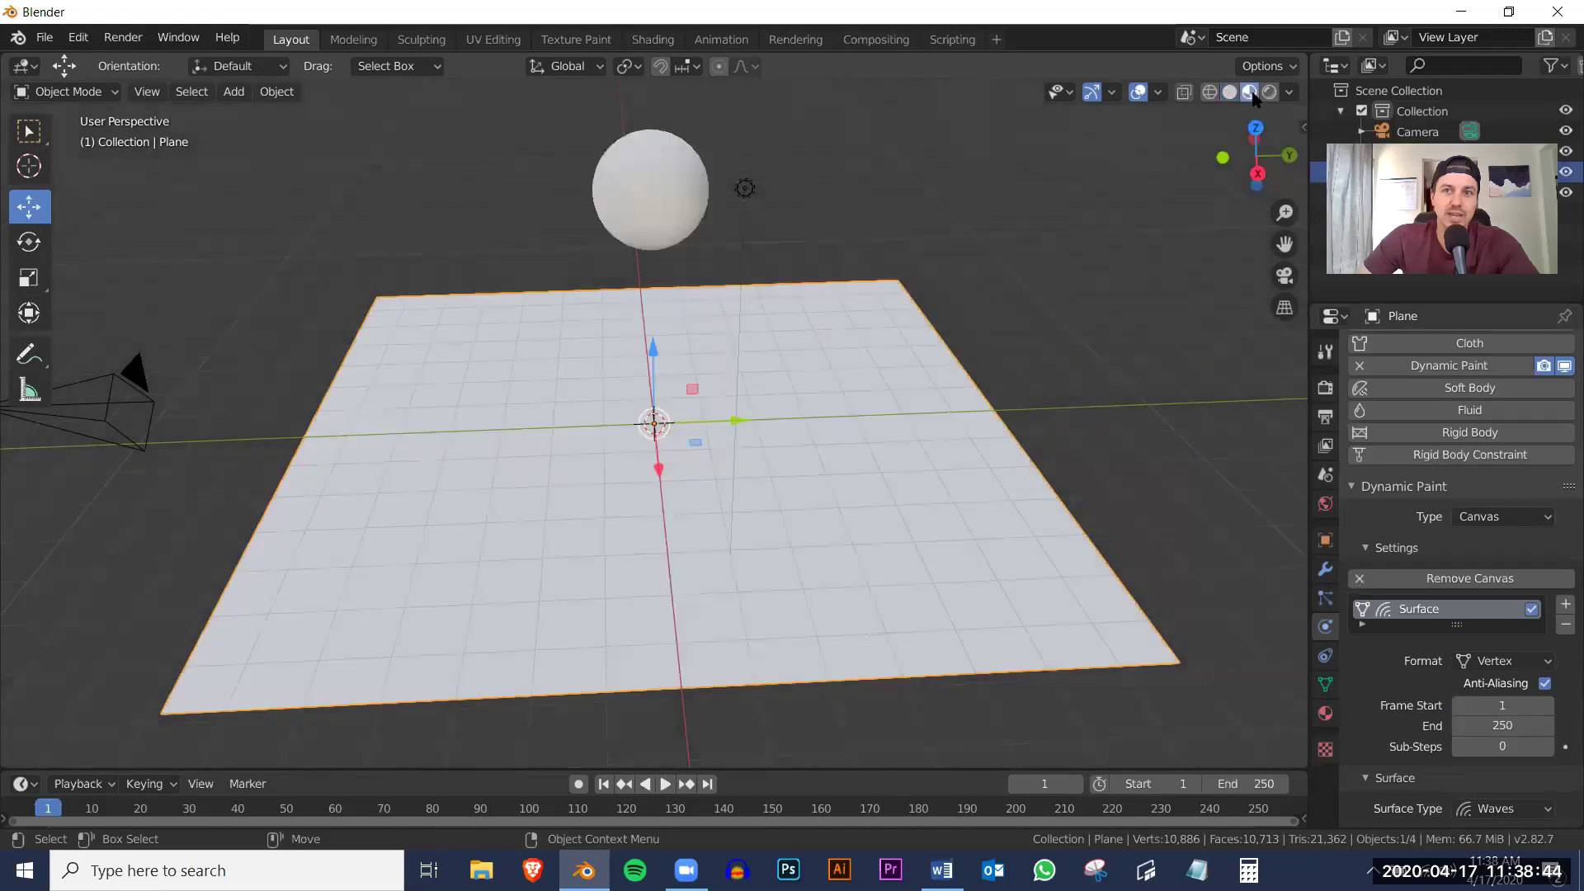
left_click(1229, 92)
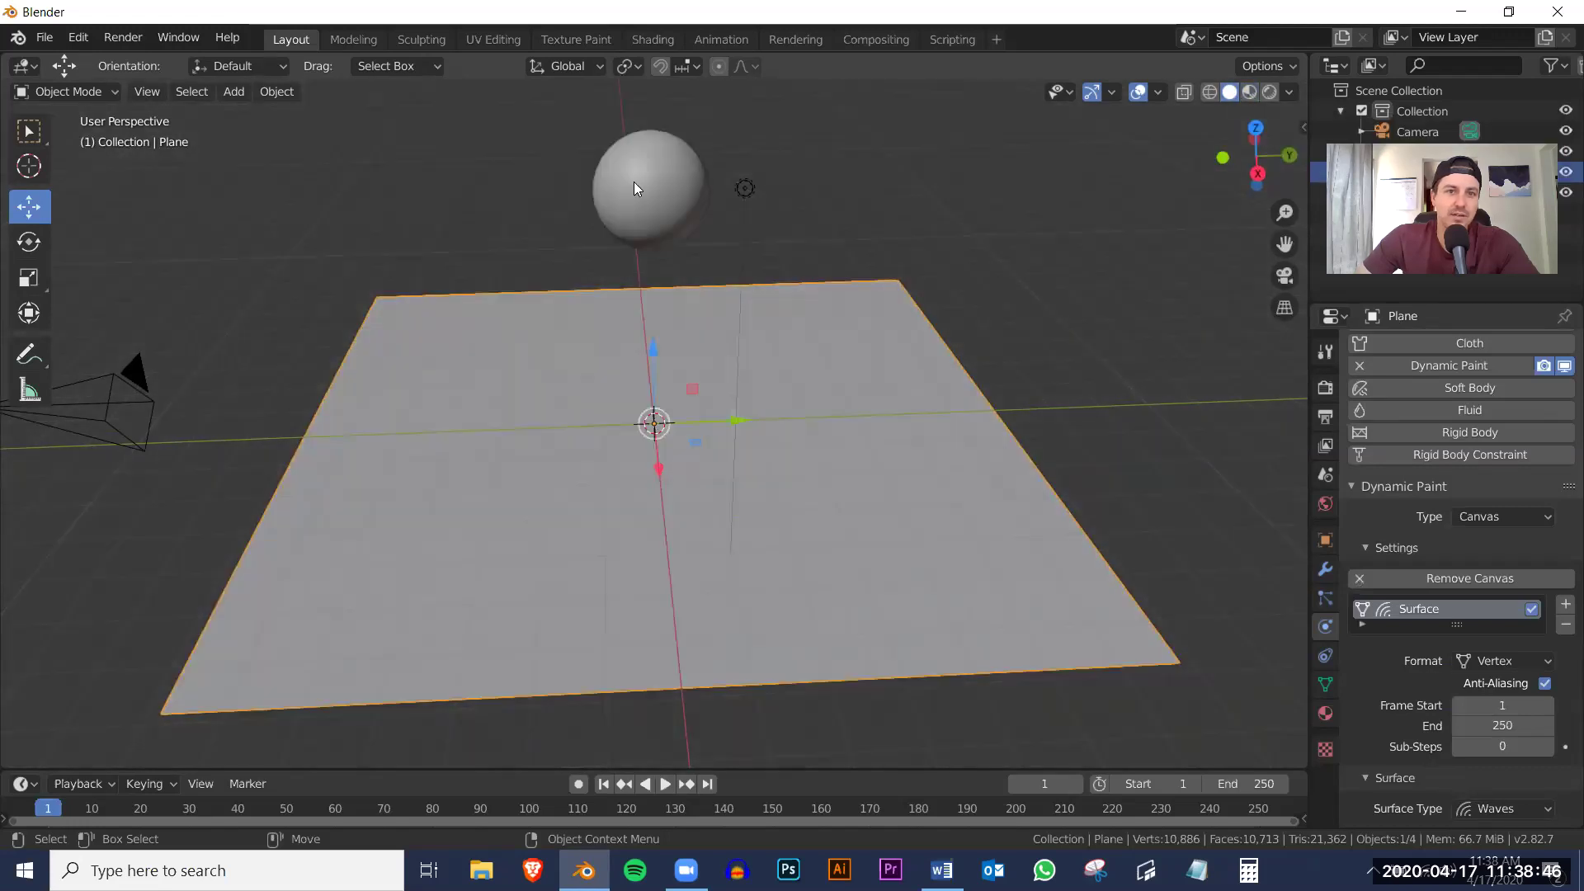
left_click(859, 182)
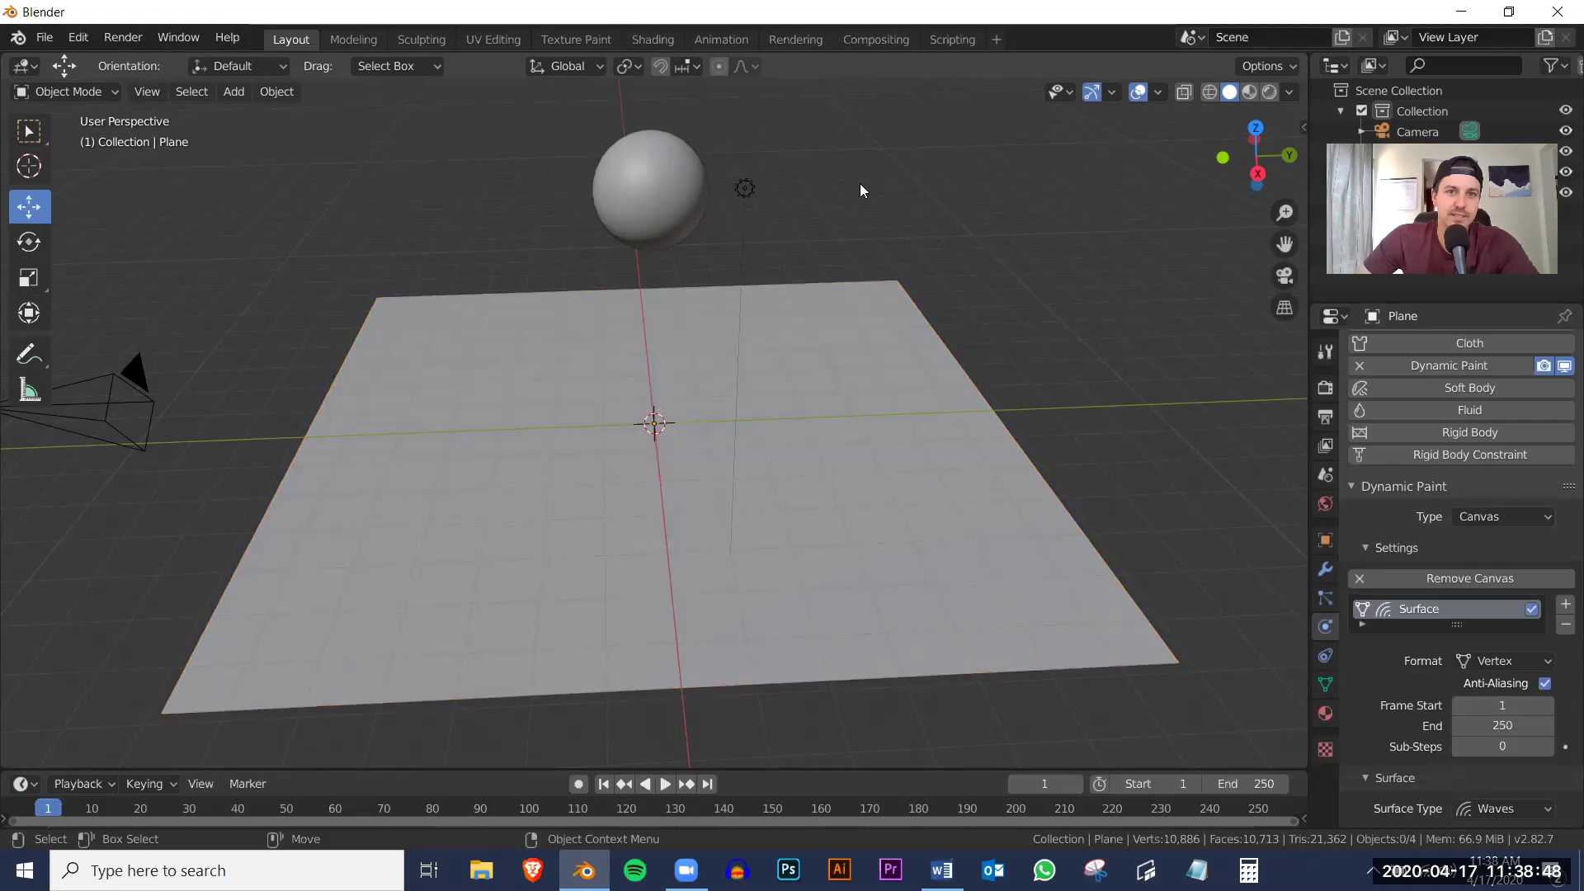
Play the animation and move the sphere down into the plane and around its surface to generate waves.
left_click(665, 784)
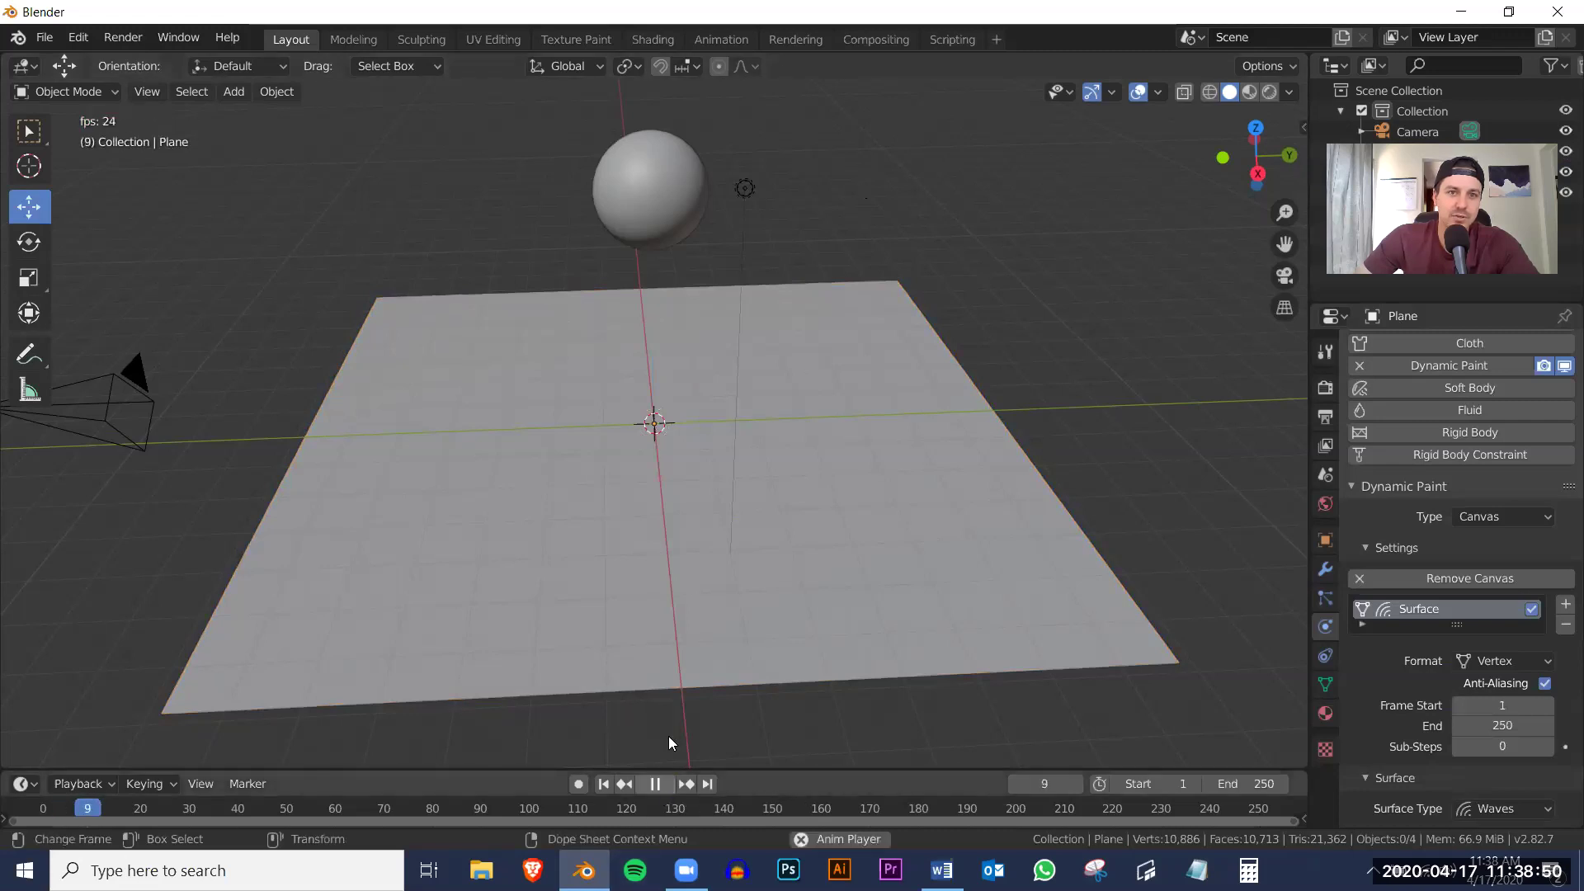
left_click(644, 181)
key("g")
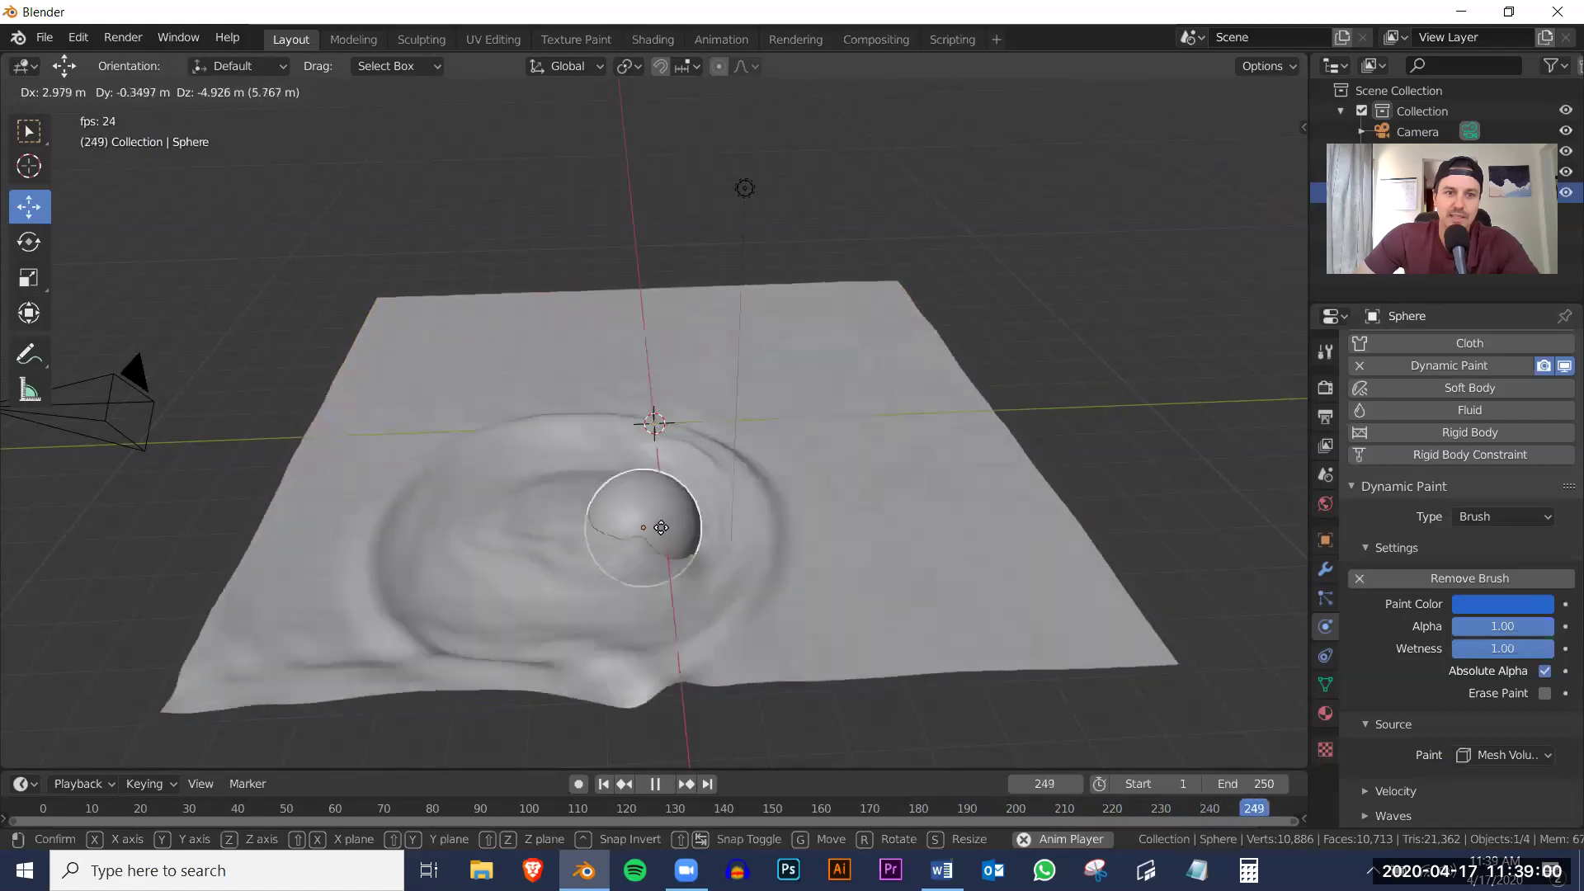
left_click(660, 527)
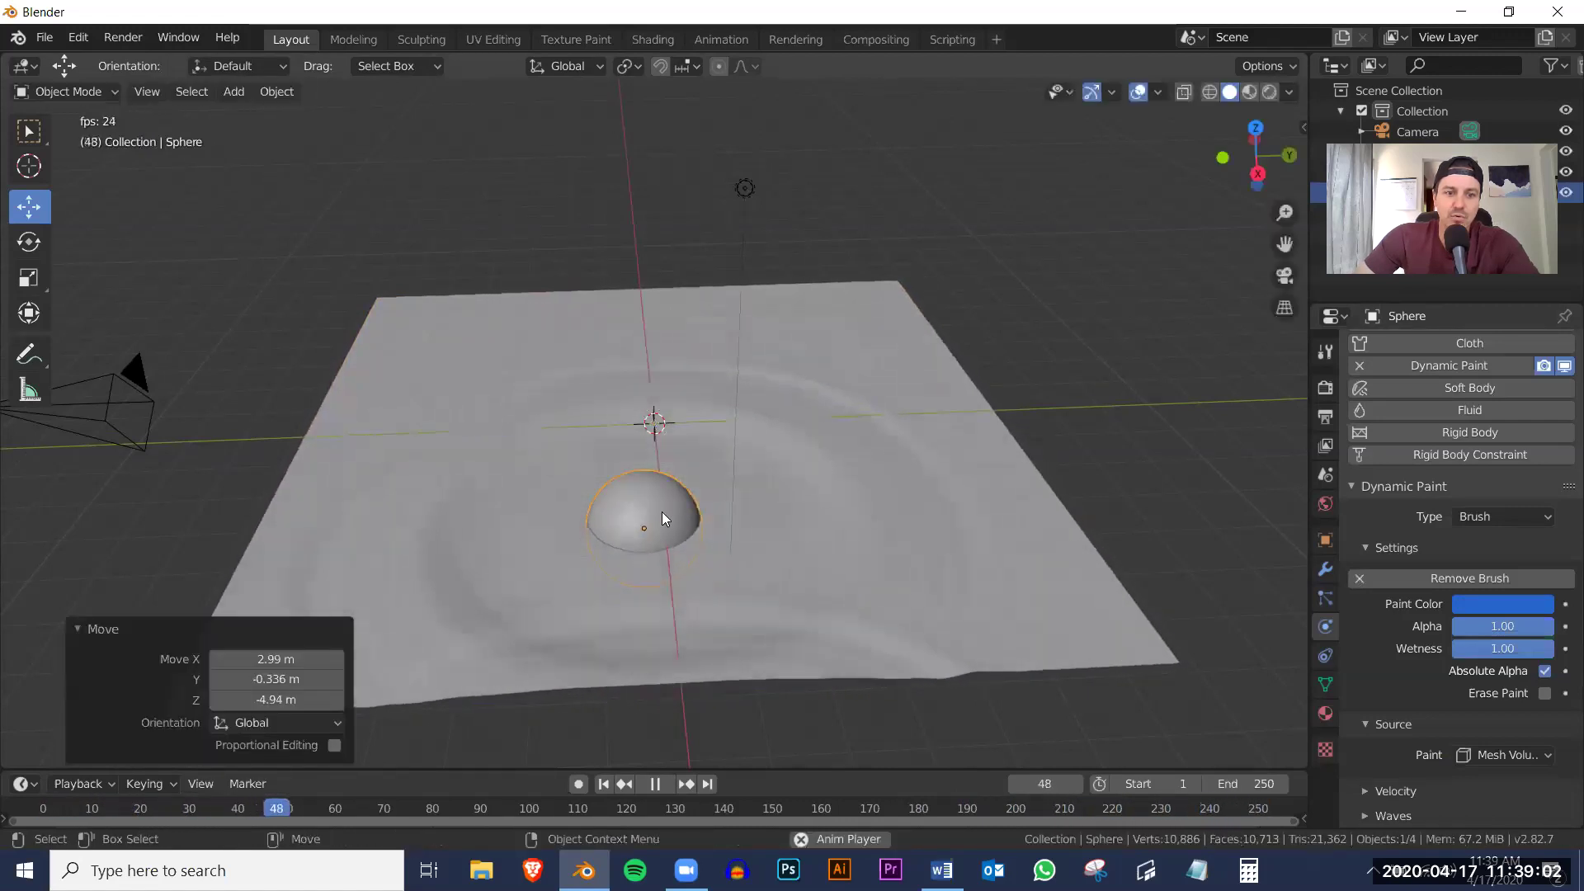
key("g")
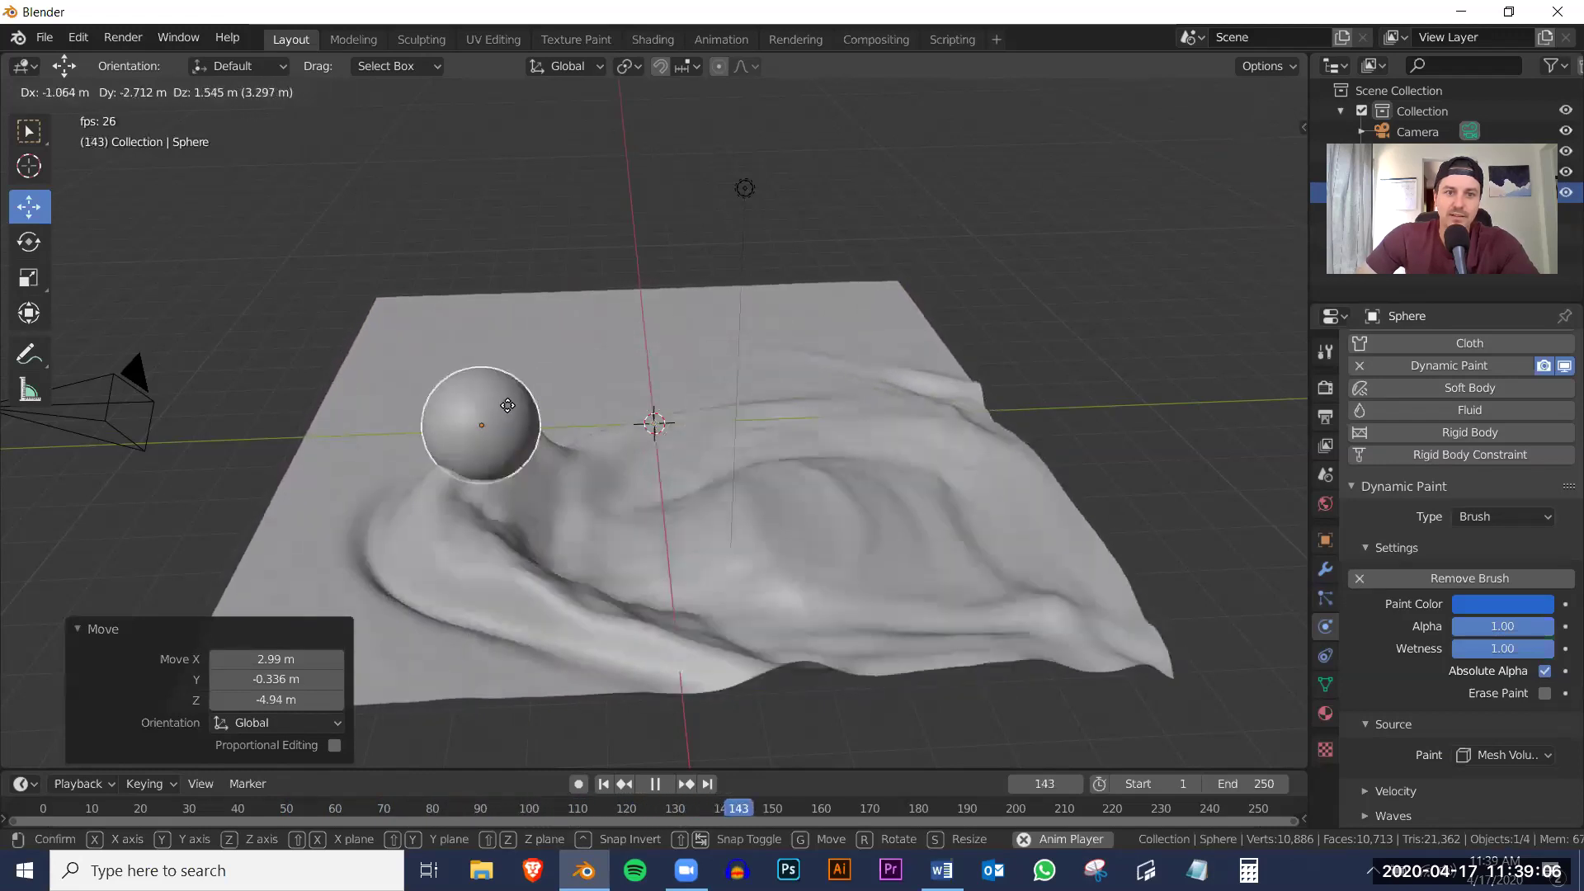
left_click(679, 437)
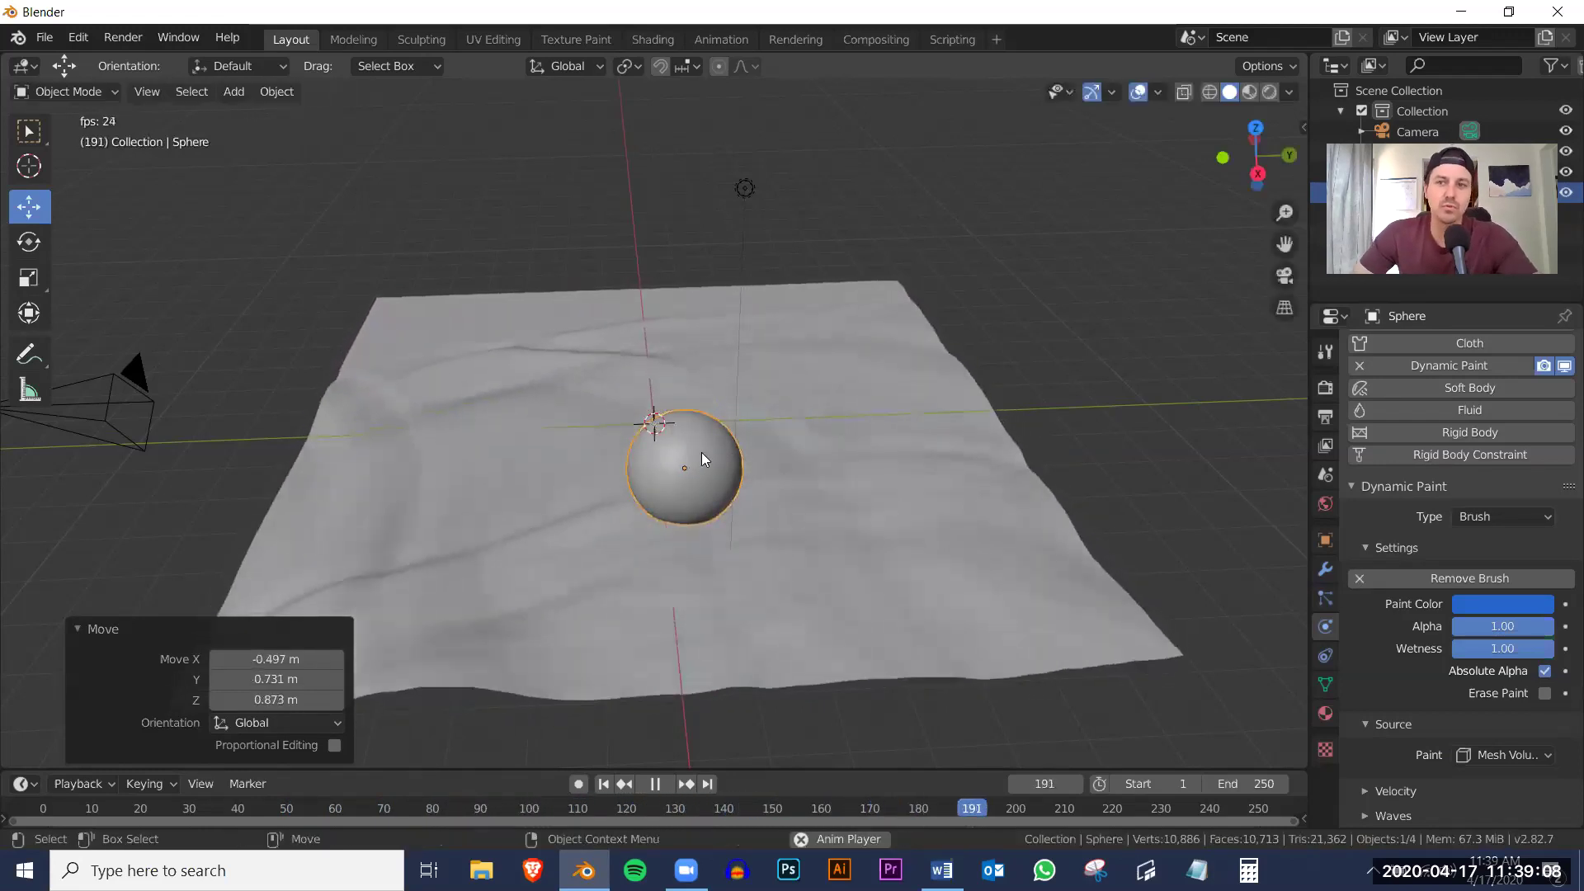
Move the sphere back above the plane, stop playback and return to frame 1.
key("g")
left_click(596, 183)
left_click(603, 784)
left_click(655, 784)
left_click(605, 784)
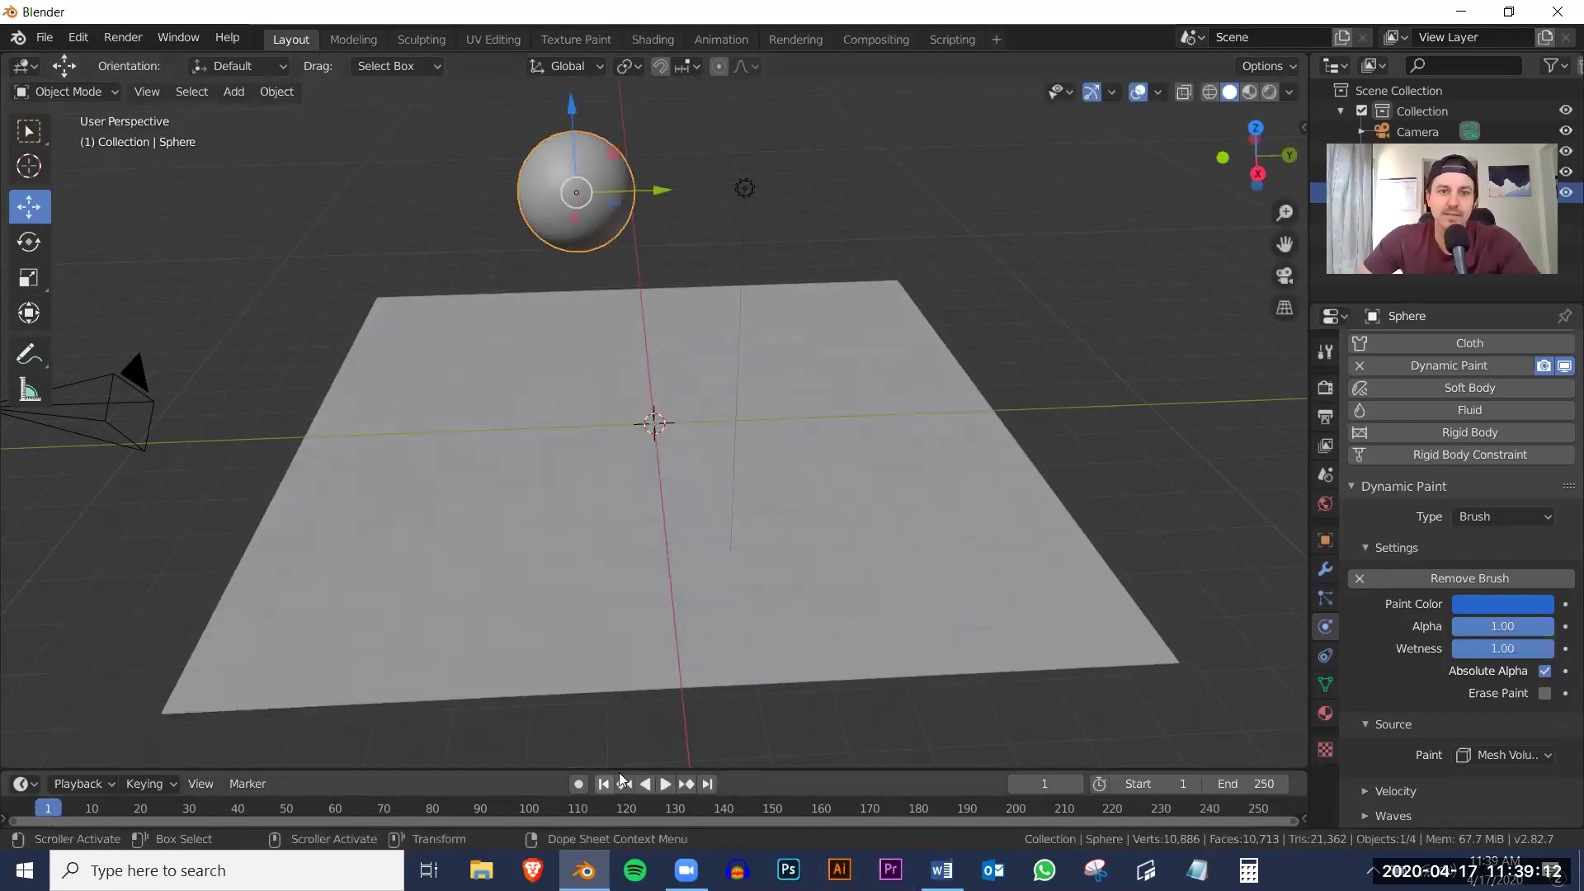
Give the plane a new material with Specular, Roughness and Sheen Tint 0 and Transmission 1.0, and show it in Material Preview shading.
left_click(919, 537)
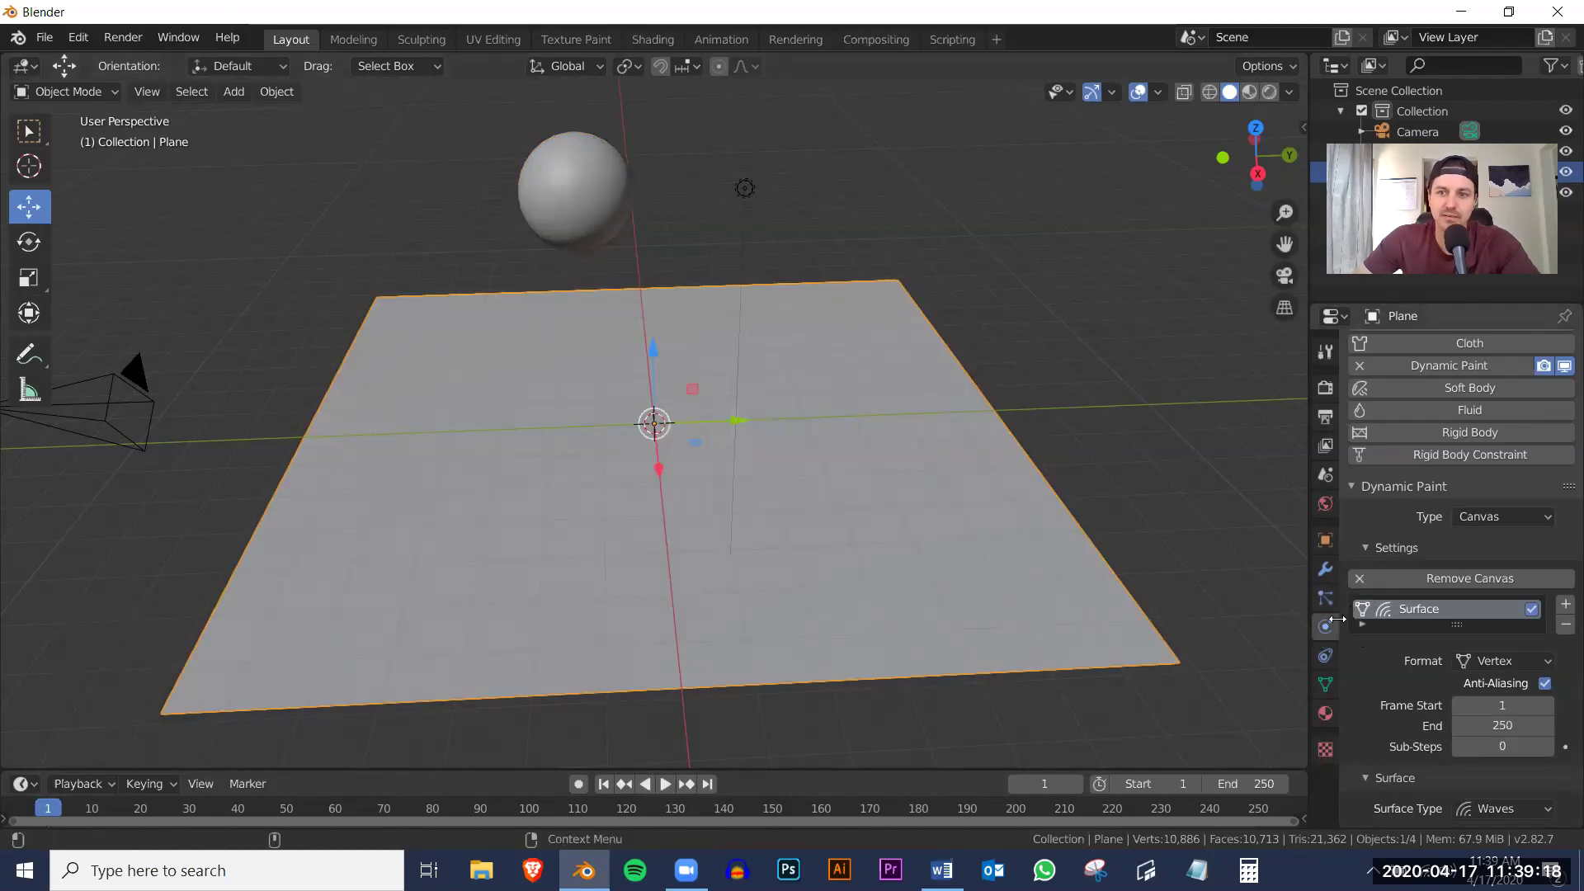
left_click(1325, 714)
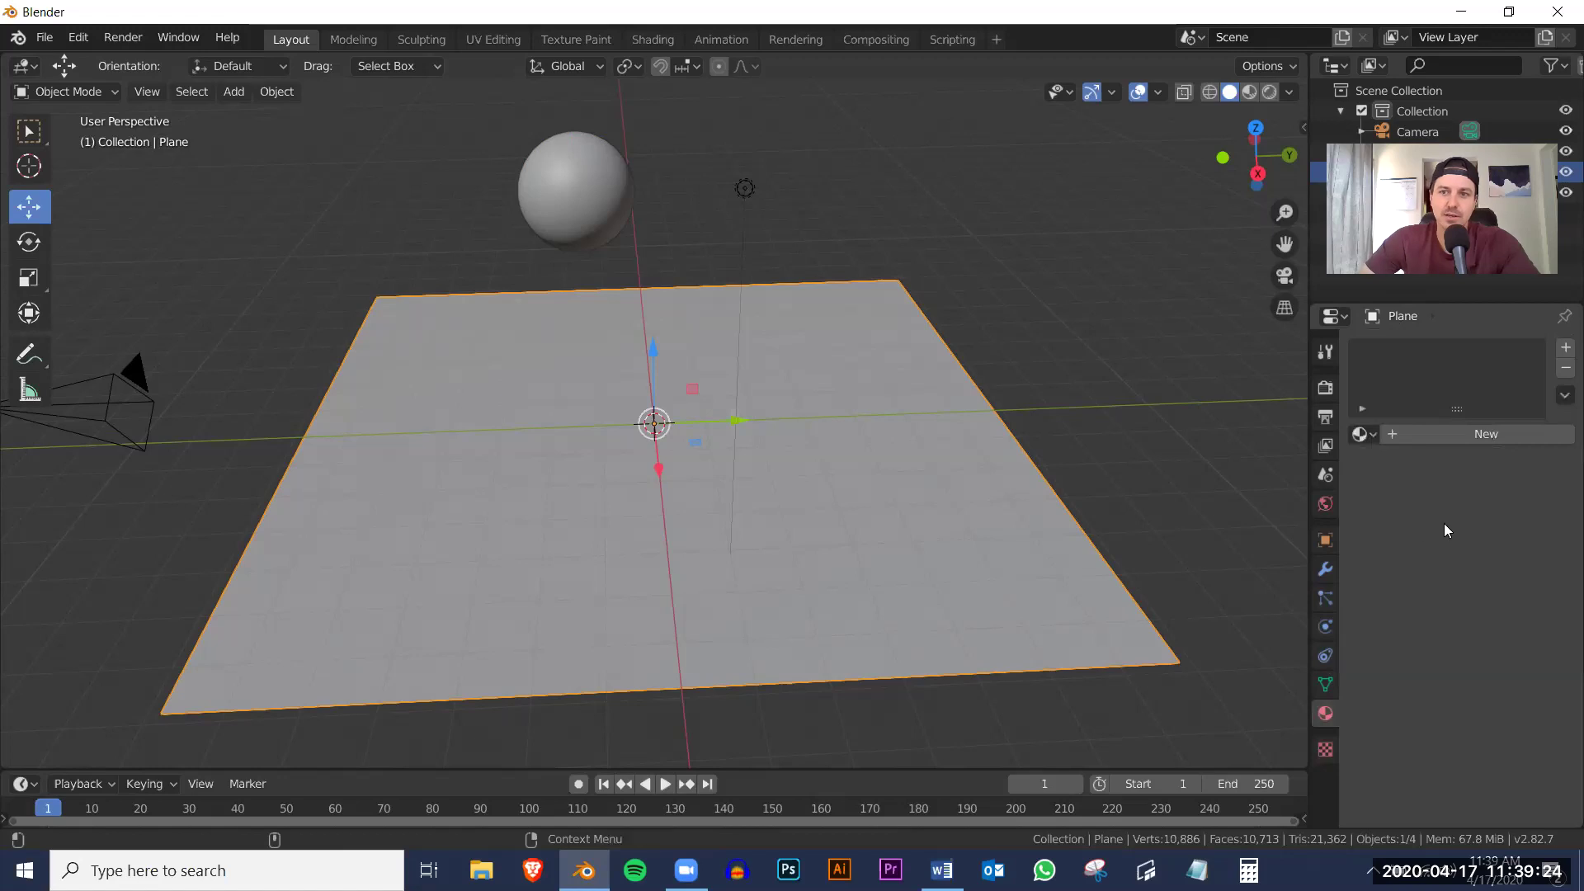
left_click(1496, 436)
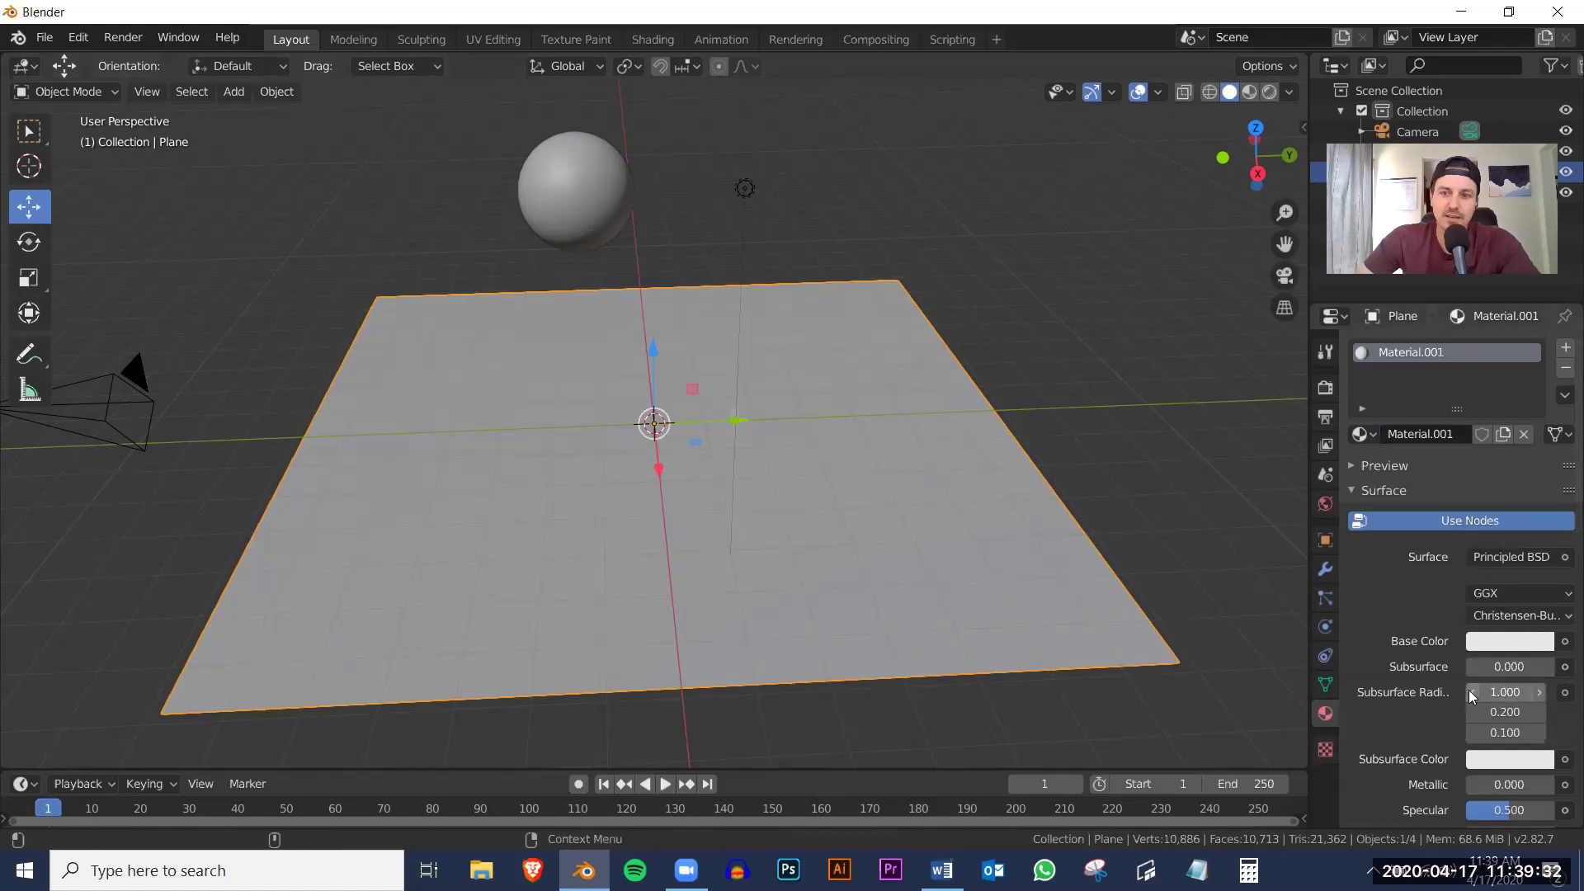
scroll(1469, 691, "down", 6)
scroll(1469, 690, "down", 2)
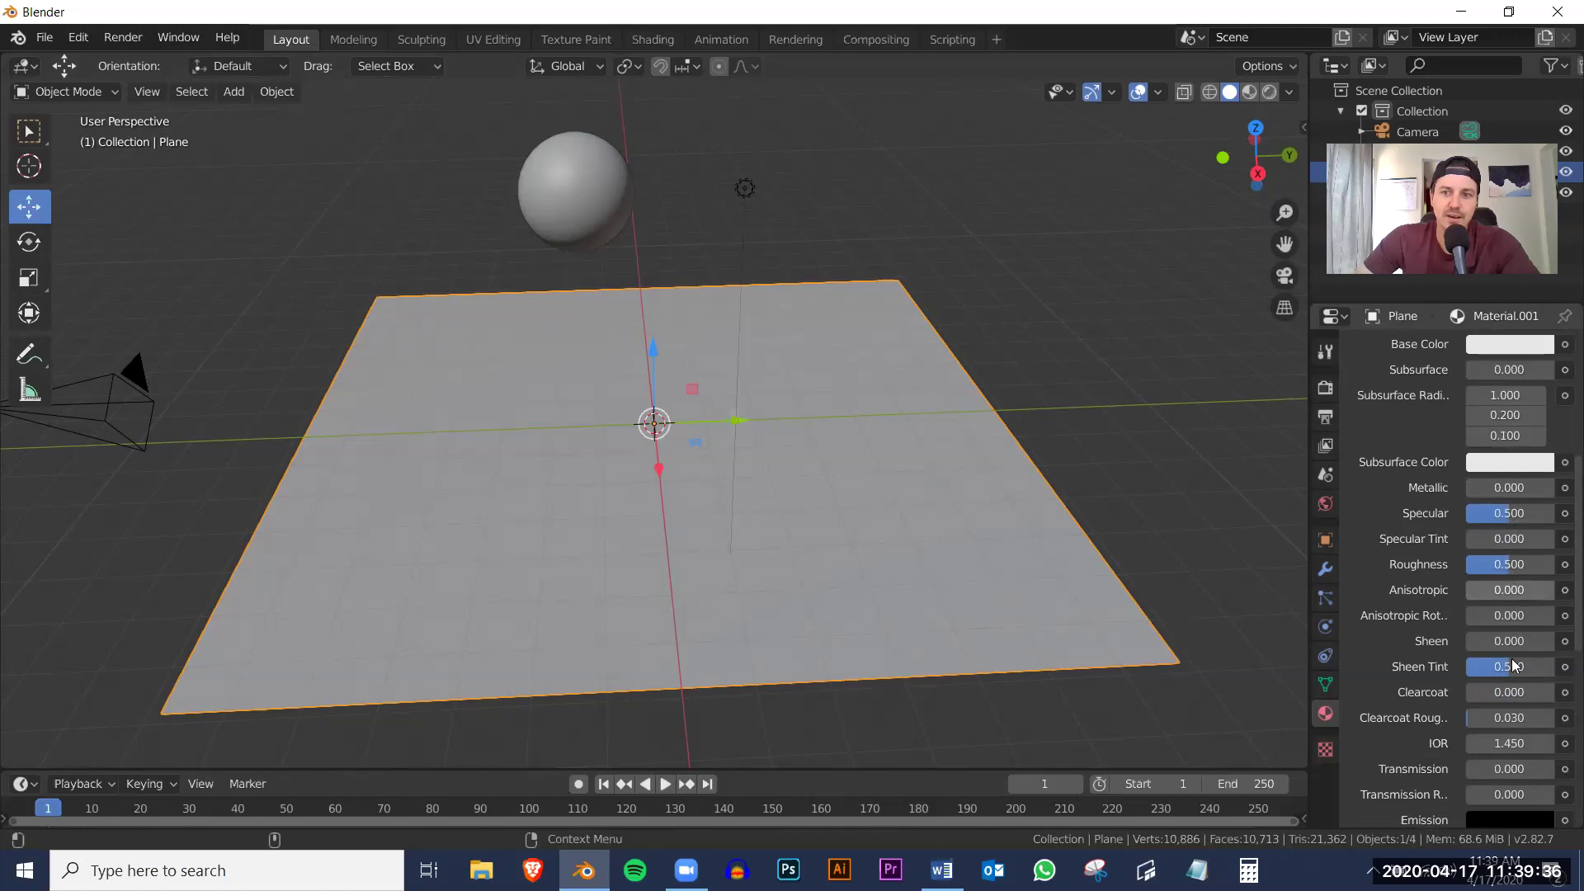
left_click_drag(1506, 675, 1467, 665)
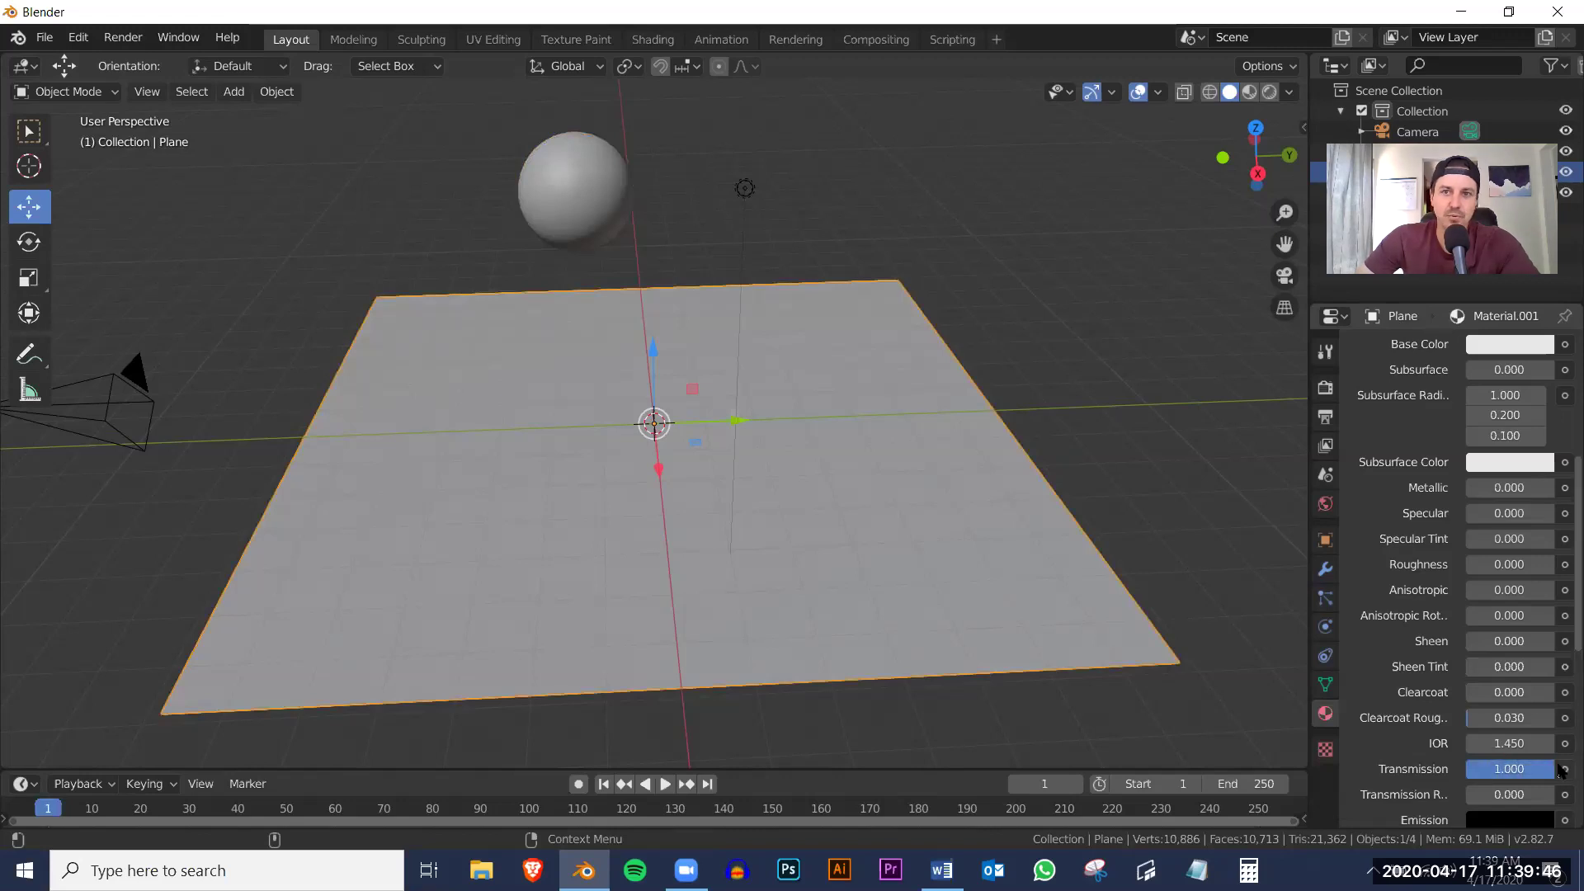
left_click(1249, 93)
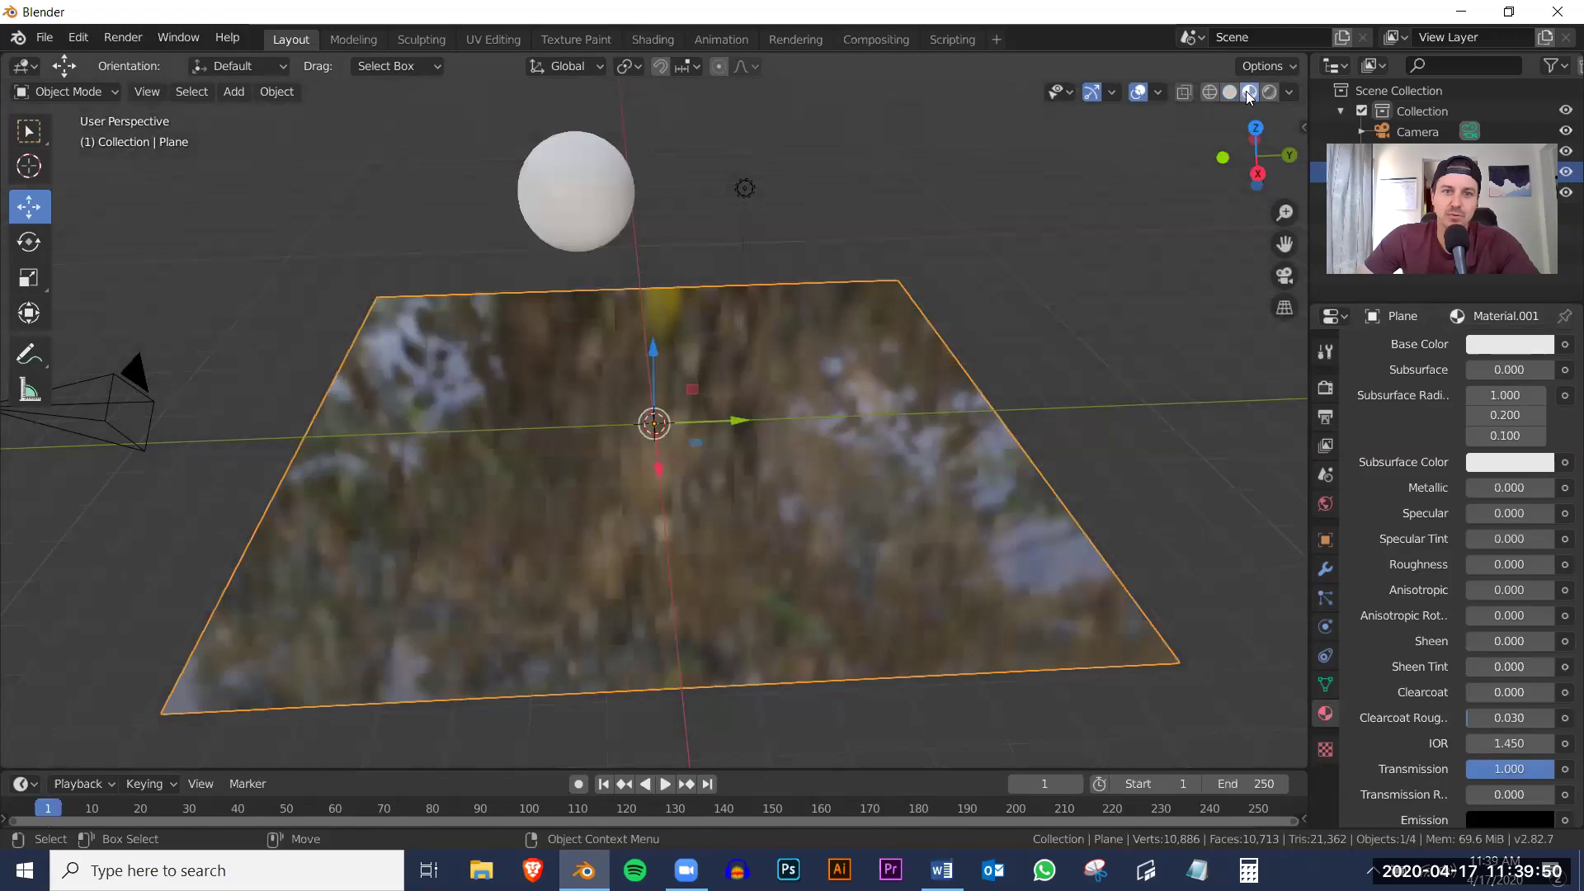
Give the sphere a new material with a black base color.
mouse_move(1051, 452)
middle_mouse_down()
mouse_move(1011, 504)
mouse_move(989, 472)
mouse_move(1019, 444)
mouse_move(1063, 450)
middle_mouse_up()
left_click(623, 203)
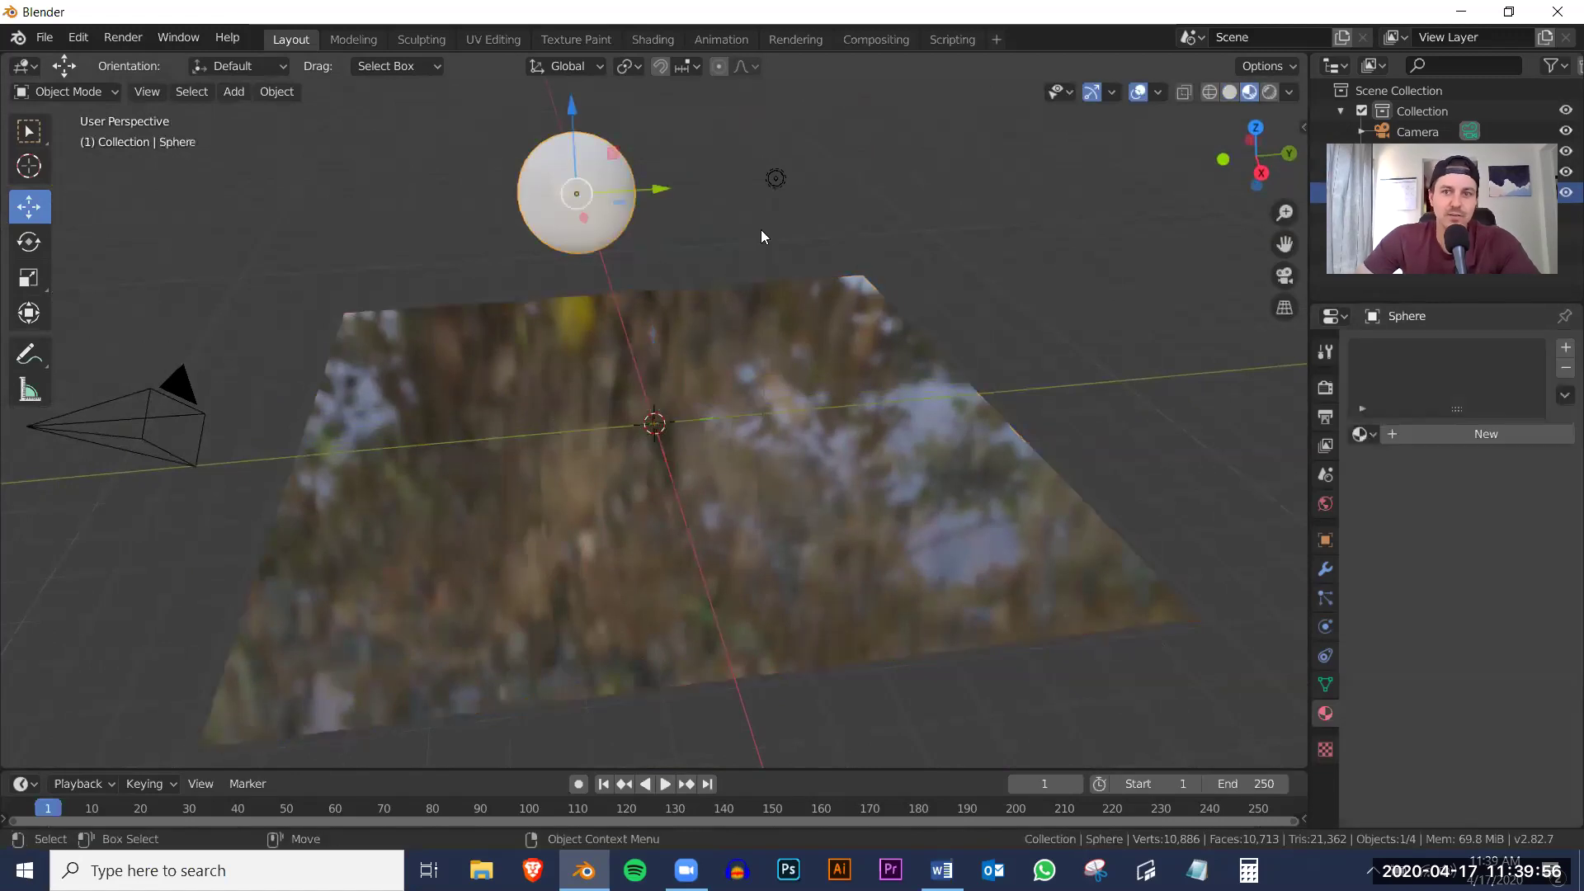
left_click(1472, 433)
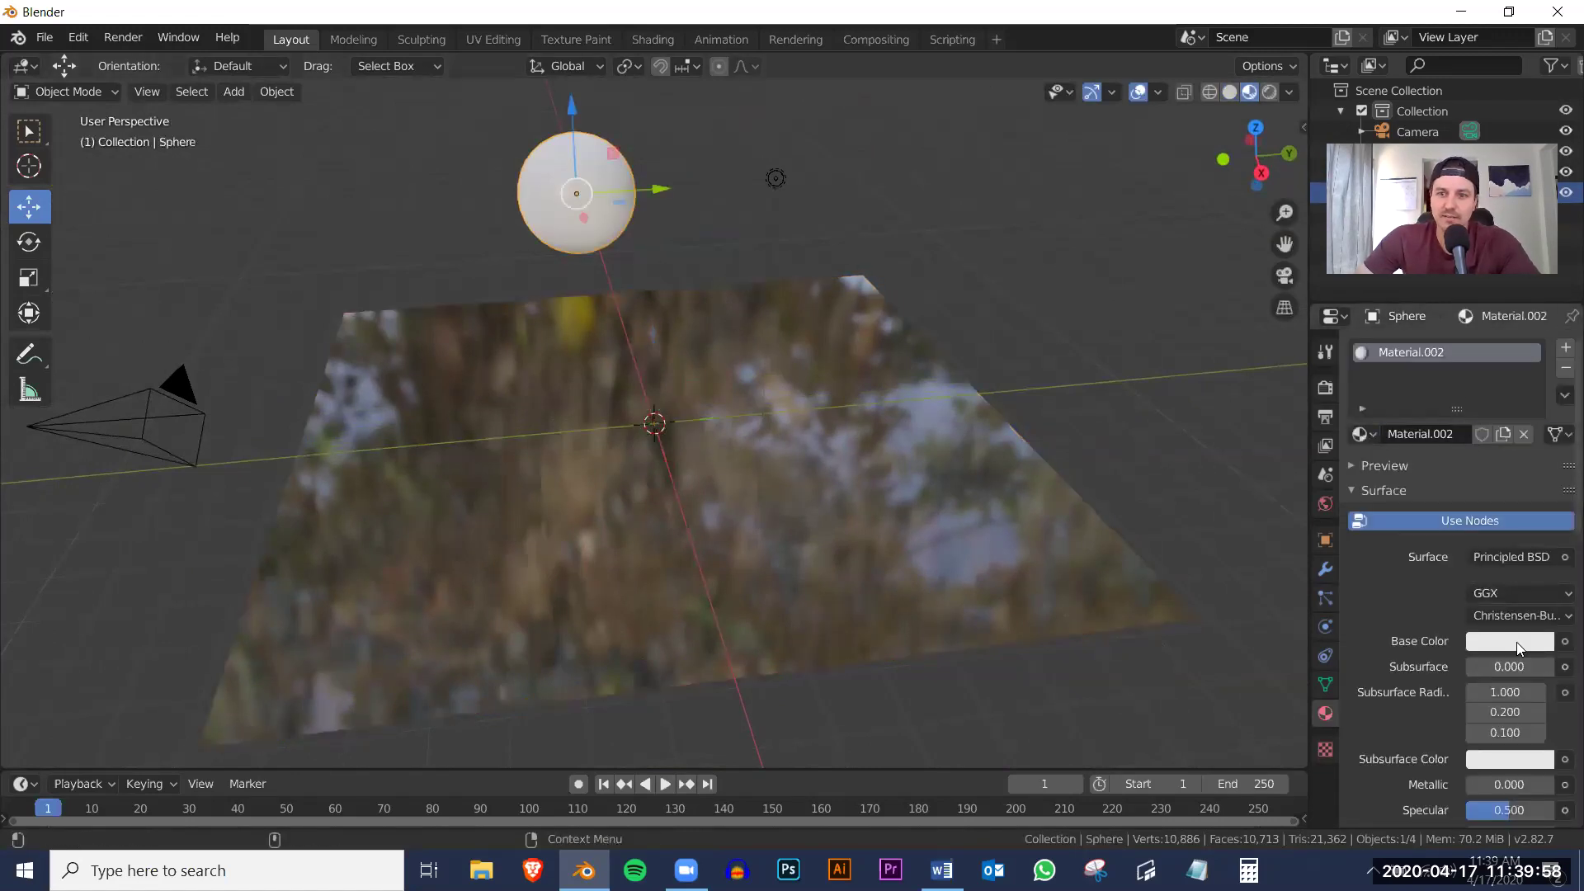
left_click(1516, 642)
left_click_drag(1538, 357, 1538, 495)
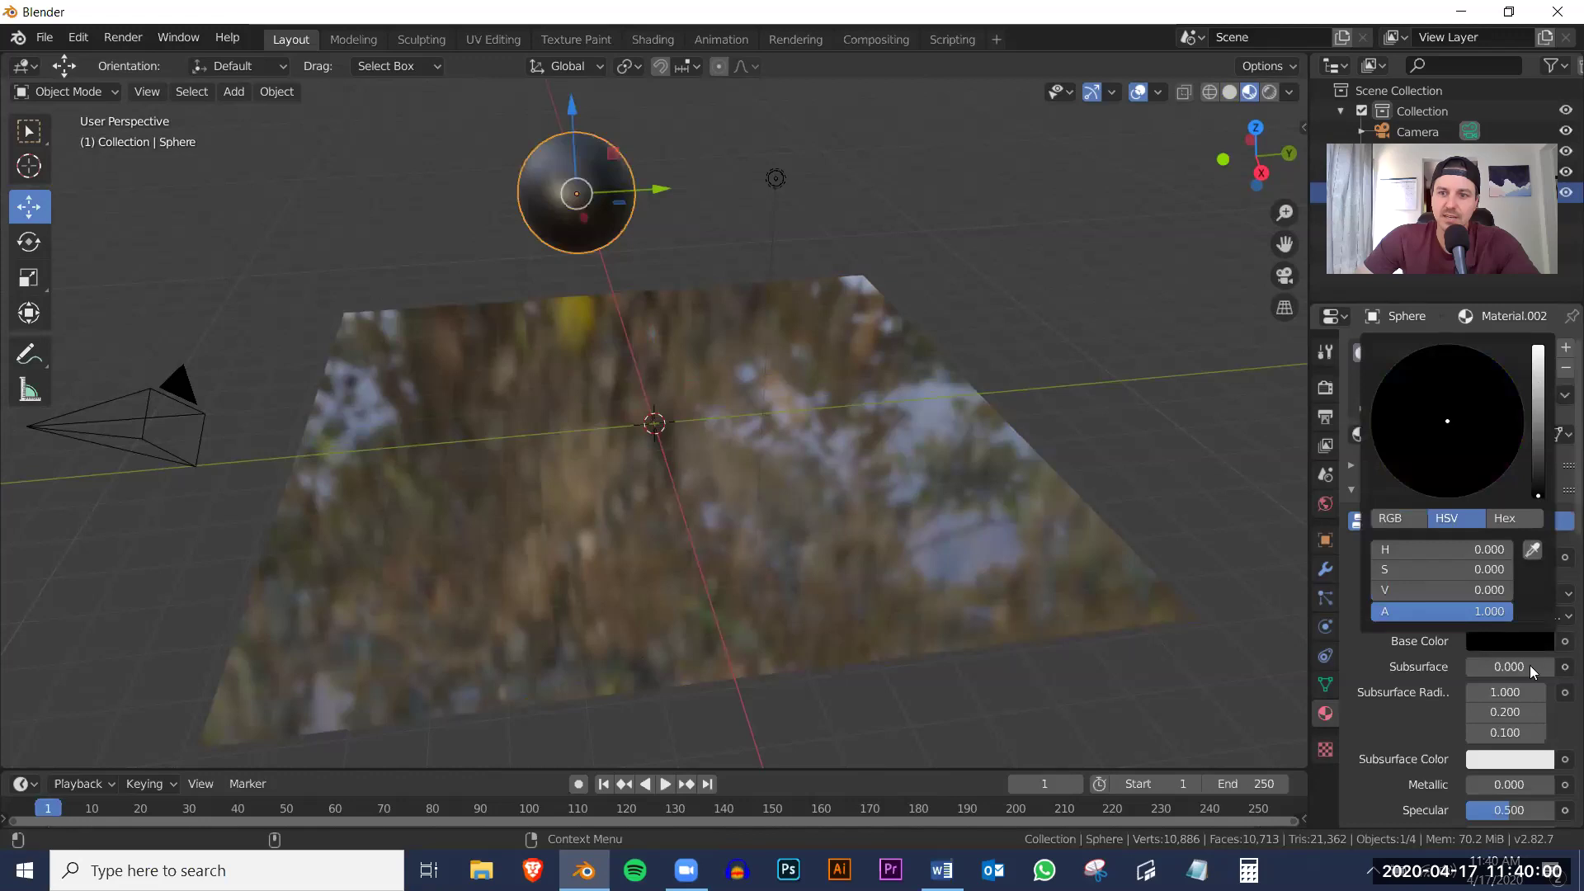
Set the sphere material's Roughness to 0 and Specular to 1.0.
scroll(1470, 709, "down", 4)
left_click_drag(1502, 678, 1455, 737)
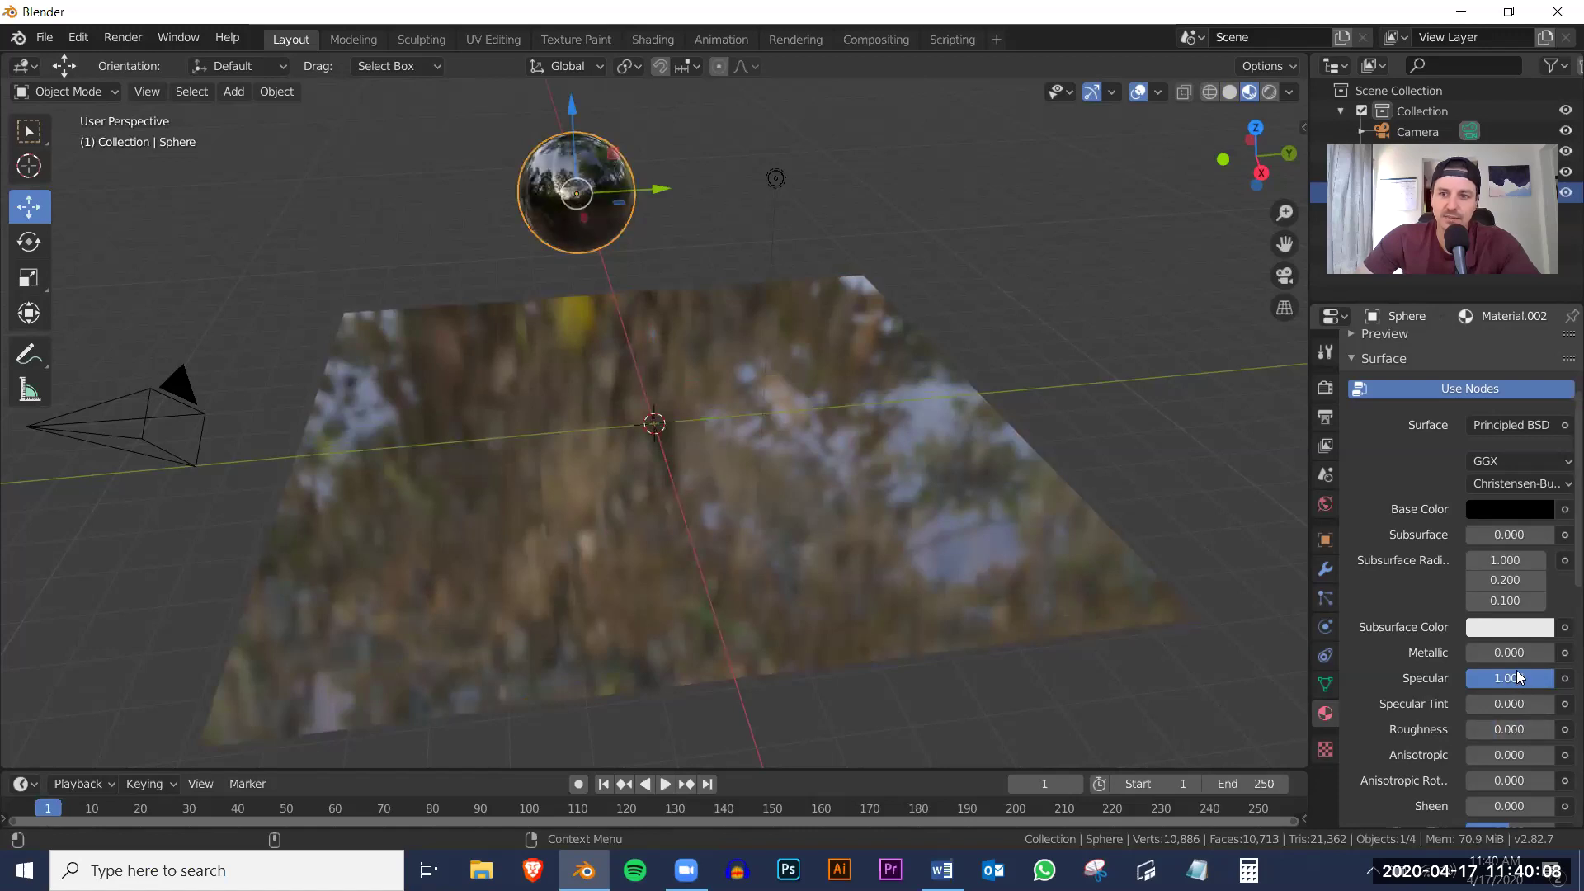
left_click(1510, 676)
key("Return")
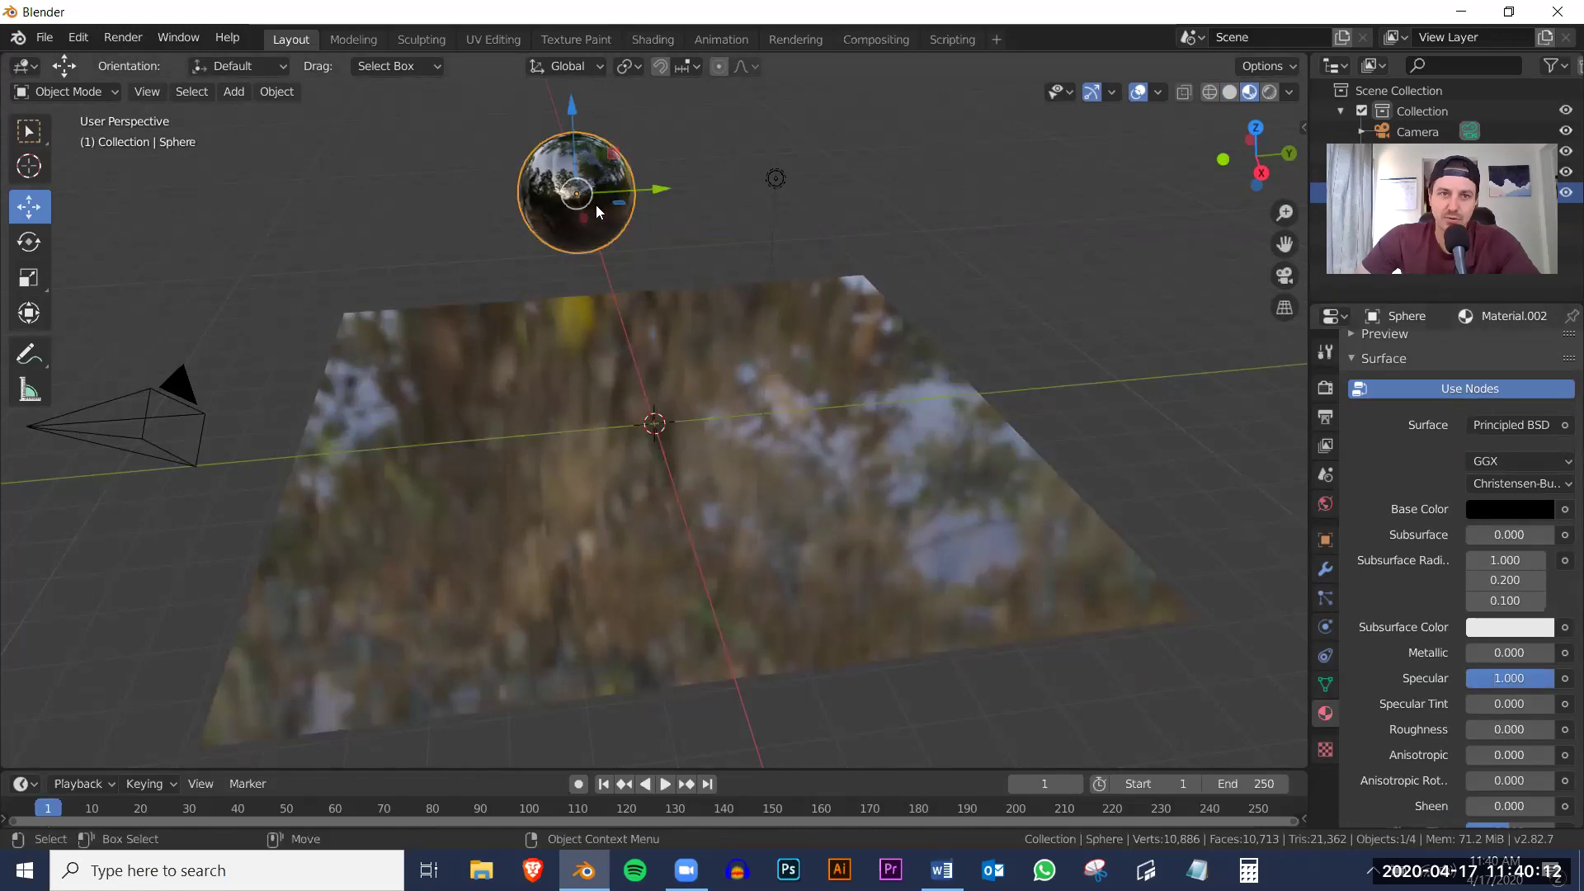
Play the animation and move the sphere into the plane by about 2.97 m in X, 3.48 m in Y and -4.71 m in Z.
middle_click_drag(834, 227, 656, 216)
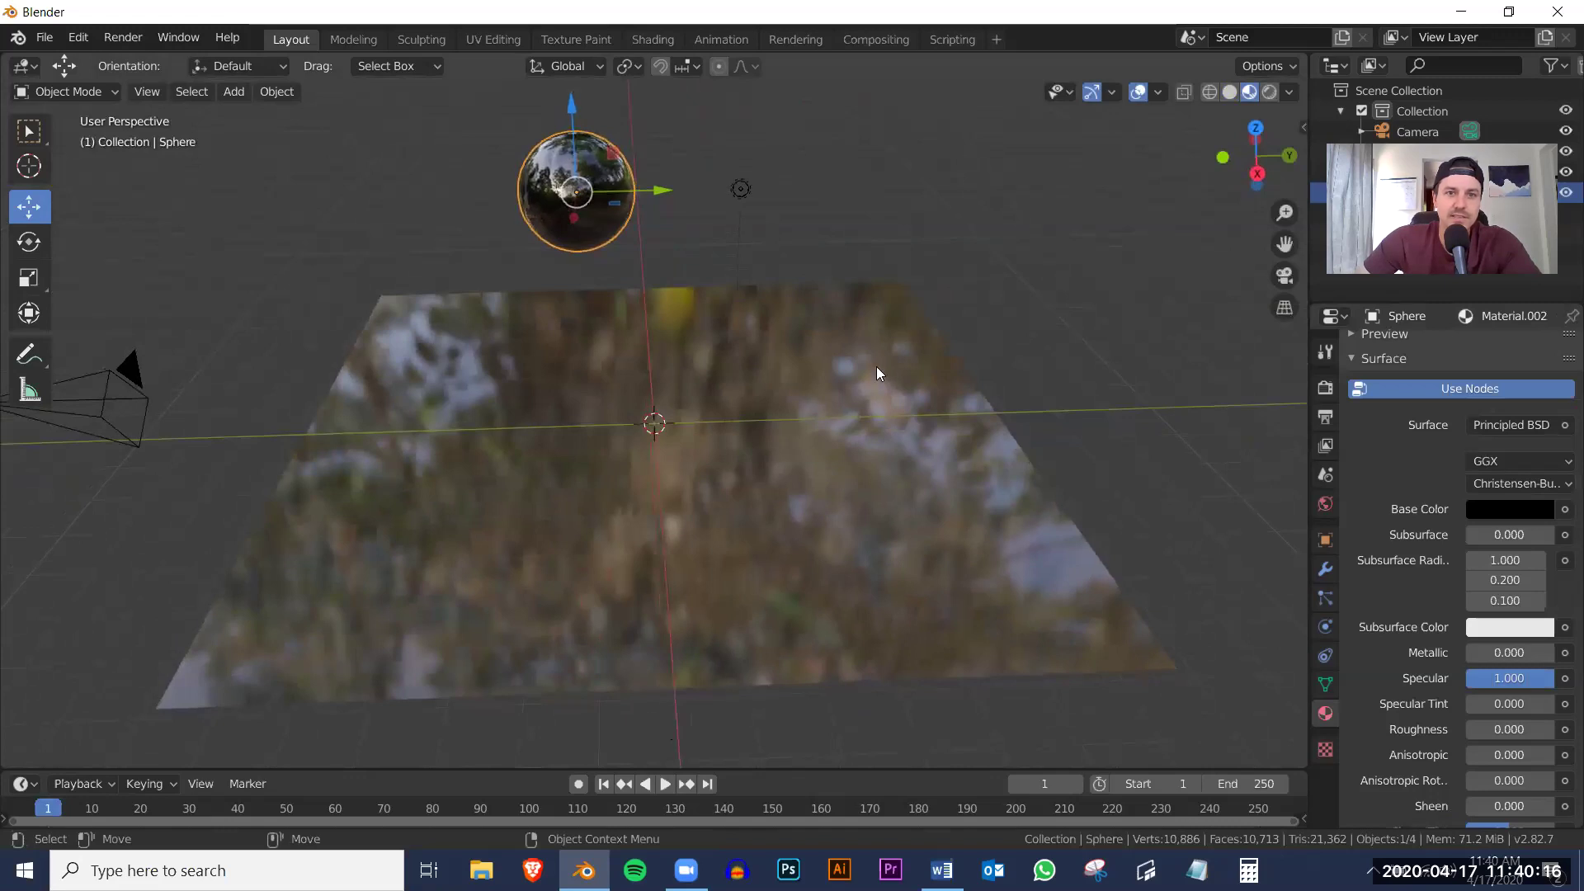
left_click(989, 279)
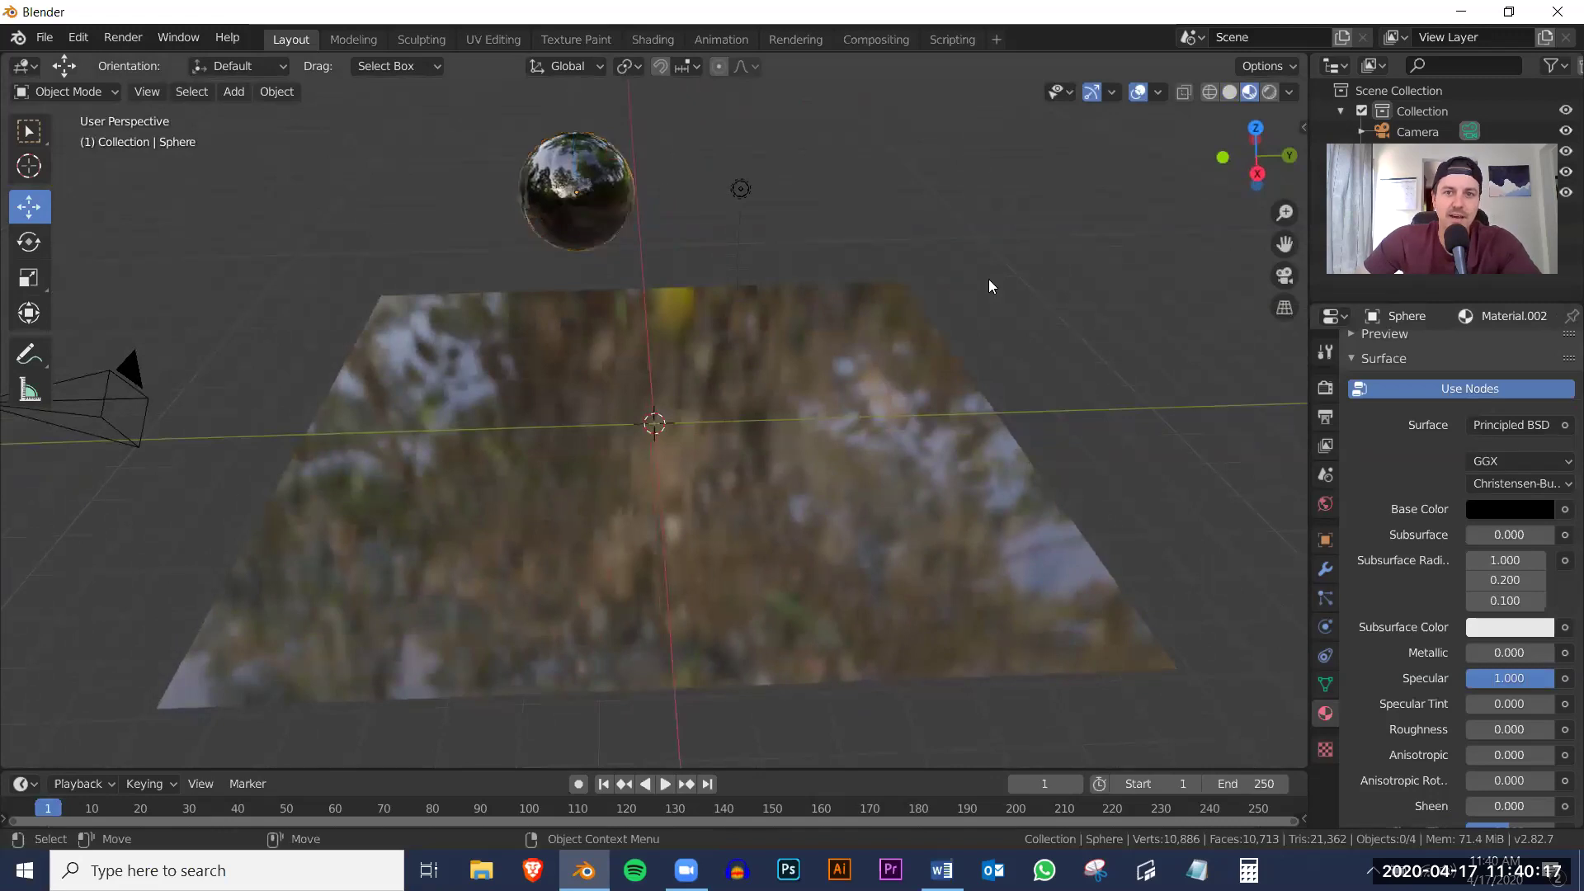
left_click(665, 784)
left_click(578, 155)
left_click_drag(606, 157, 584, 203)
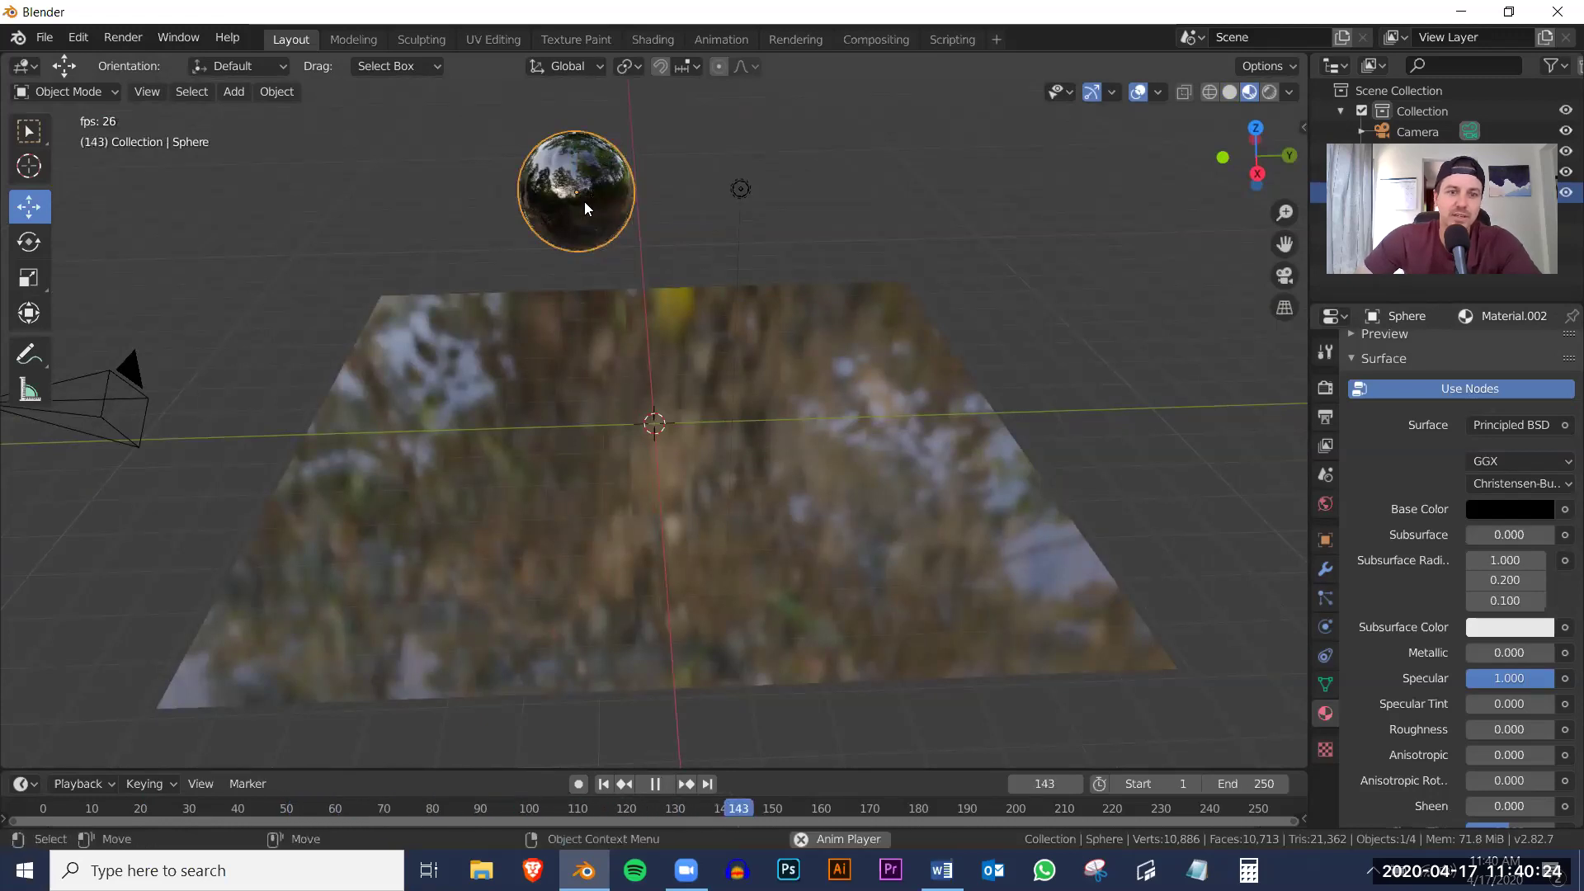
left_click(836, 289)
left_click(612, 198)
key("g")
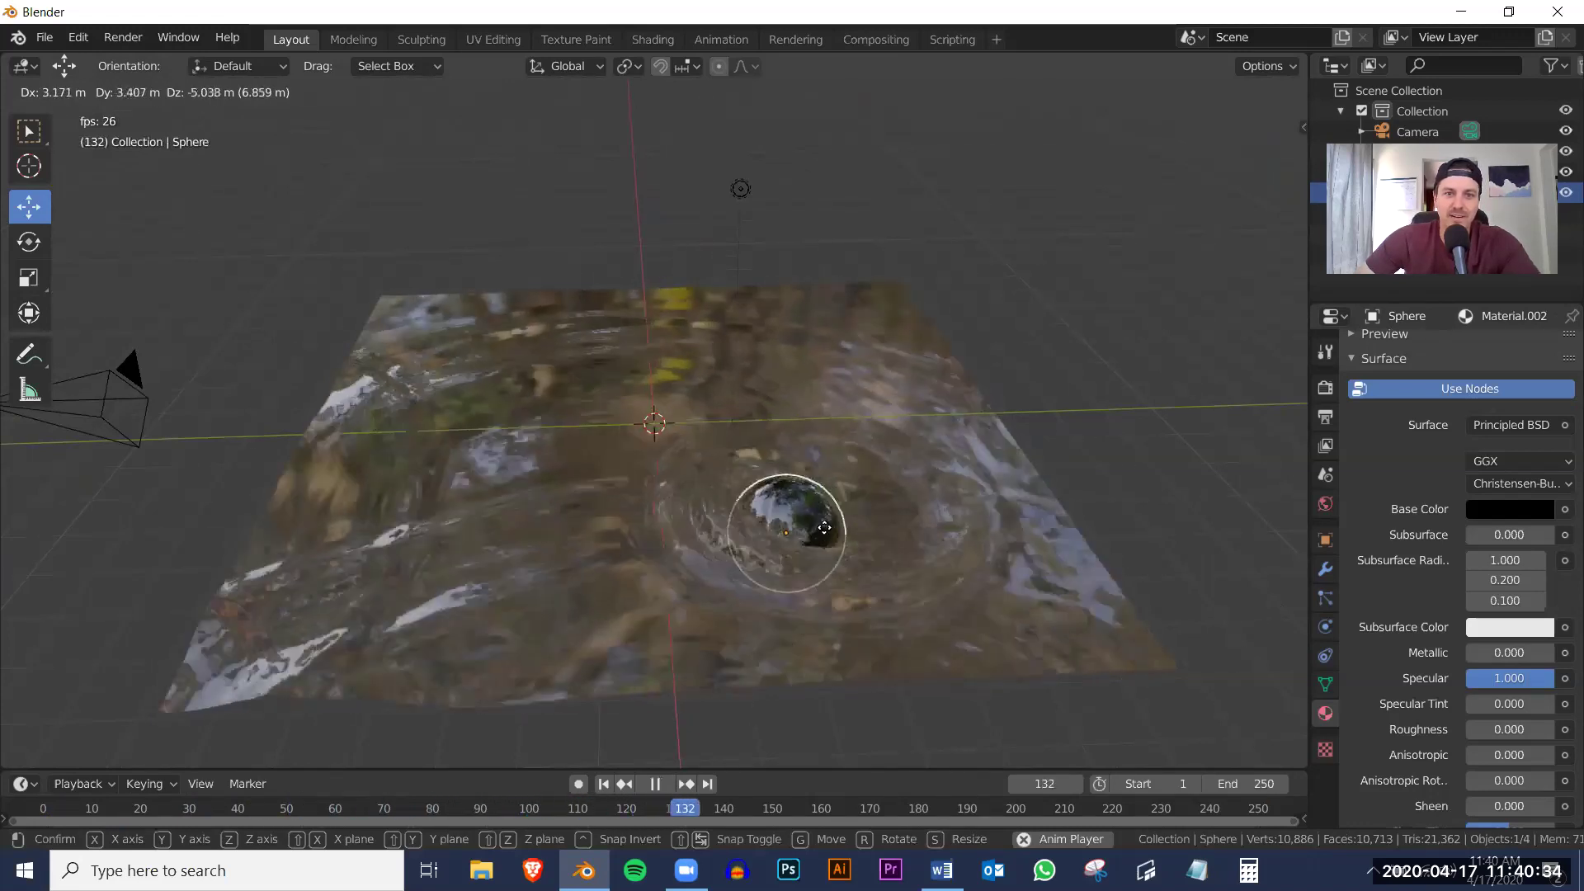
left_click(823, 528)
Sweep the sphere across the water from the other side, ending about -1.33 m in X, -0.146 m in Y and 0.408 m in Z from its start.
middle_click_drag(897, 618, 576, 496)
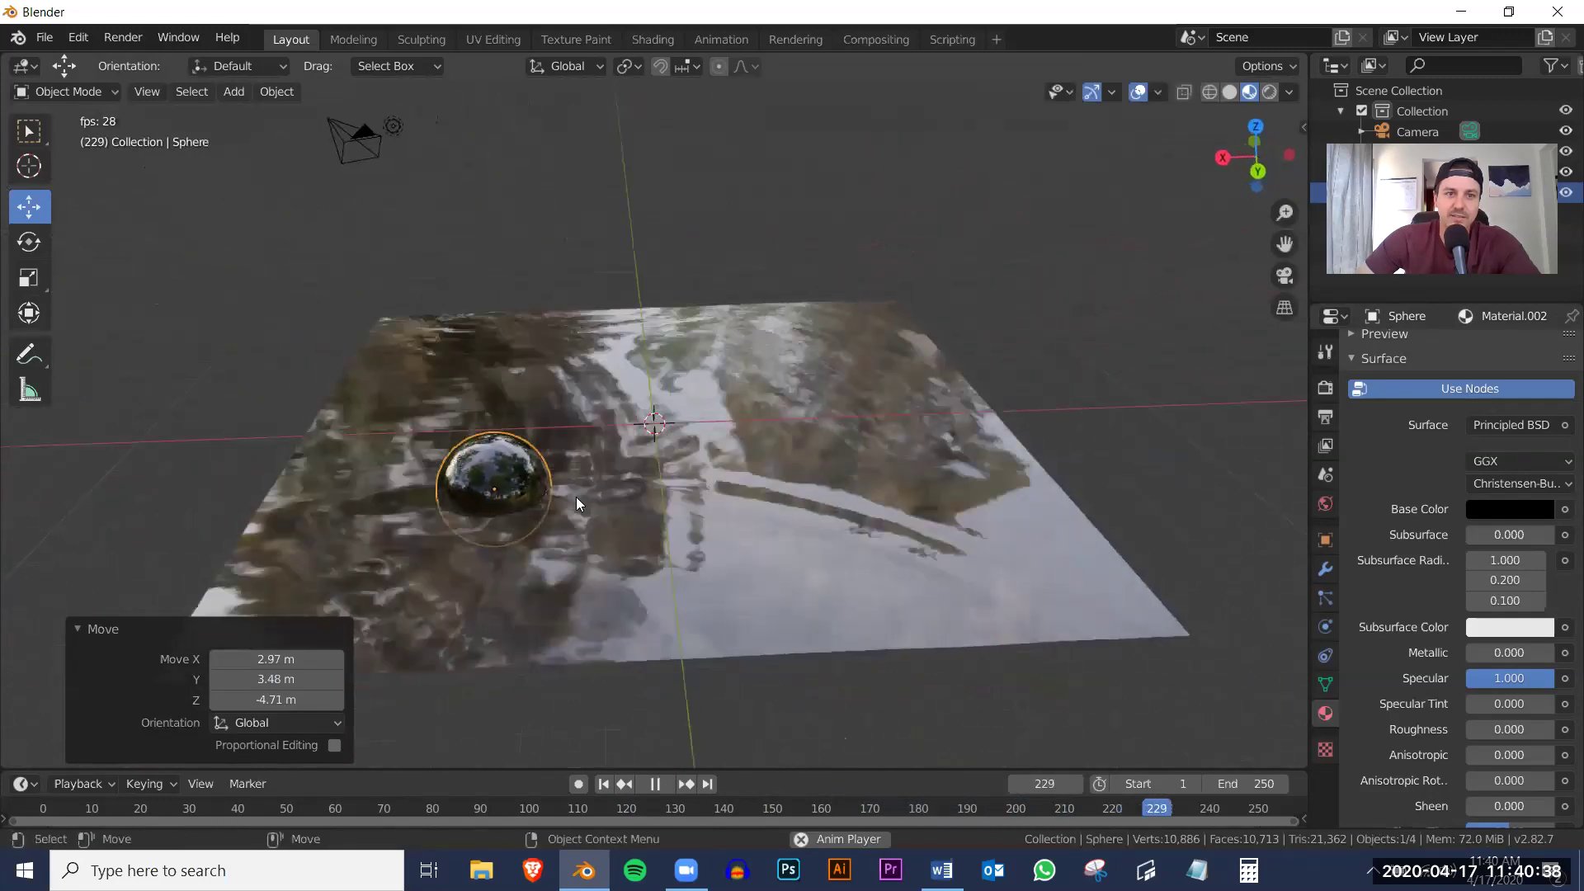
key("g")
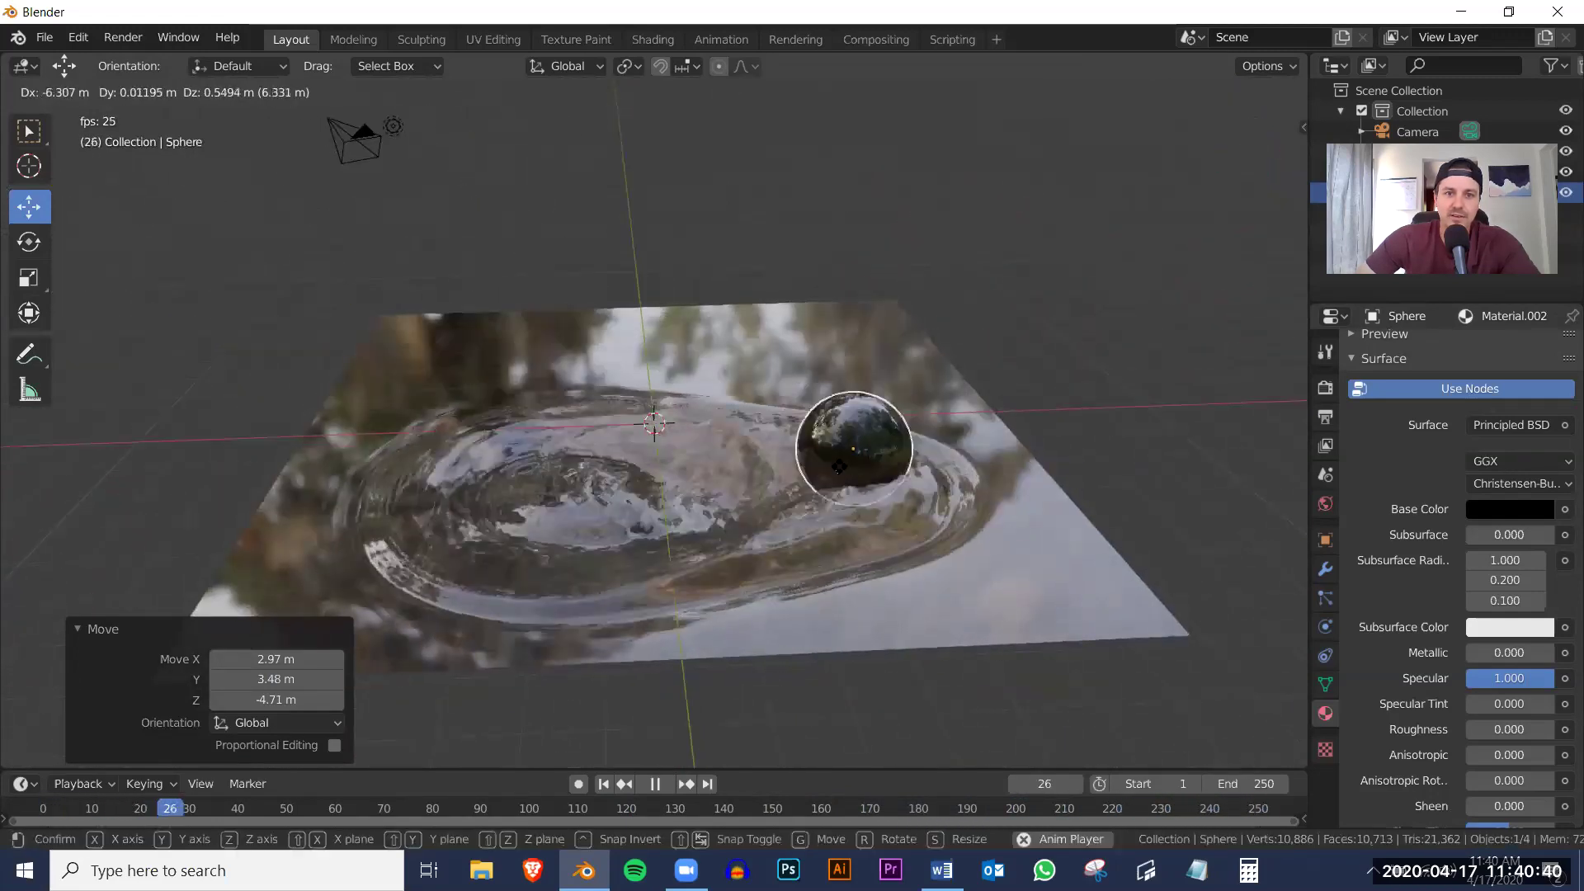
left_click(620, 487)
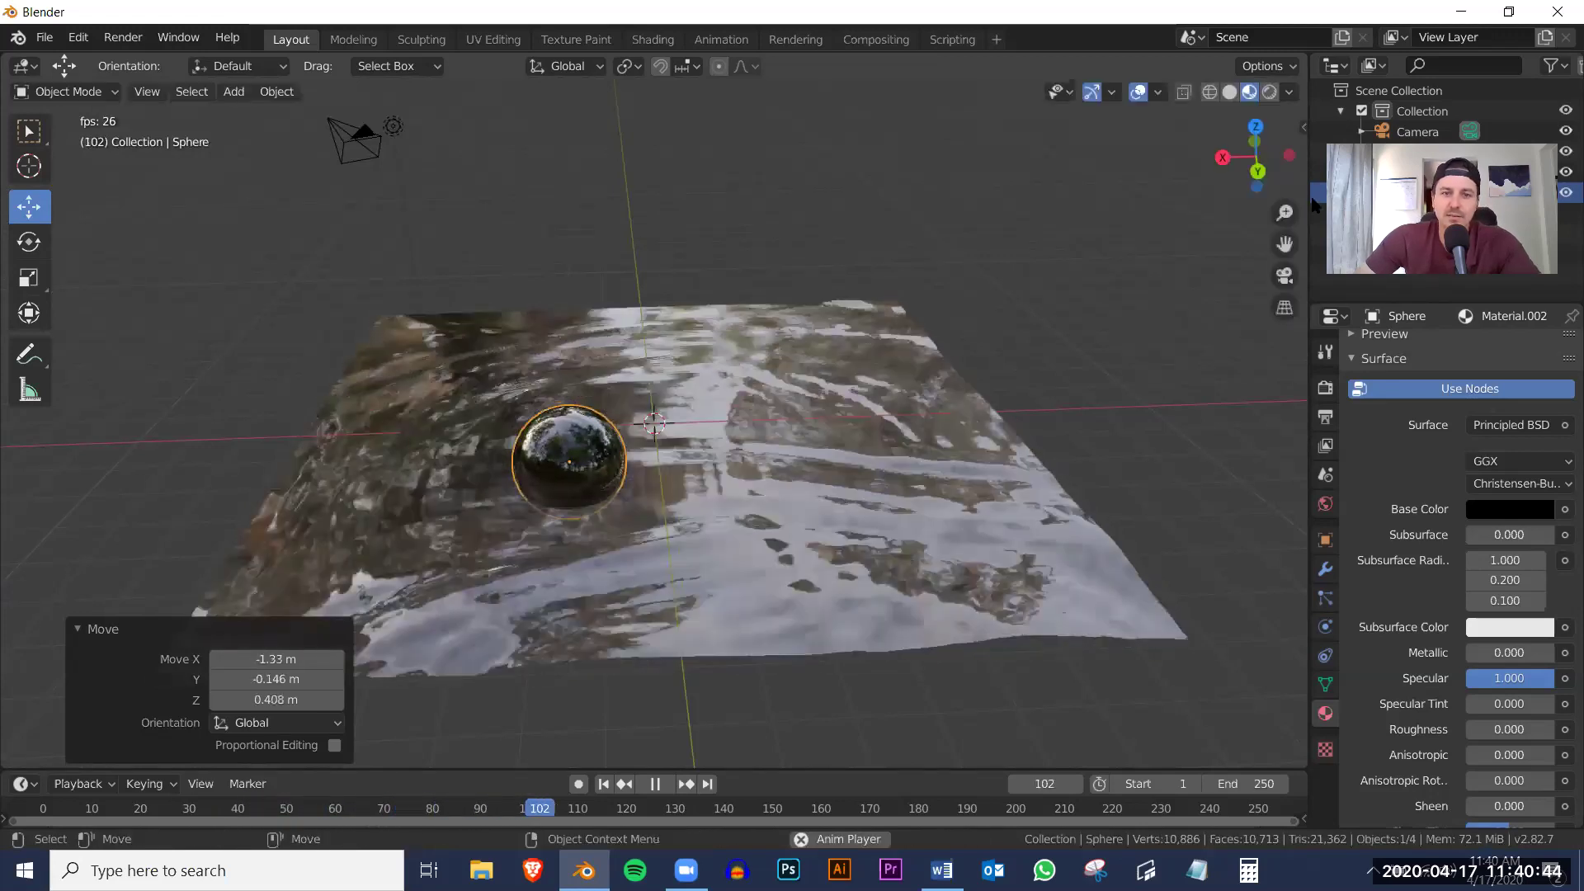
Select the plane and stop the animation playback at frame 75.
scroll(849, 464, "down", 3)
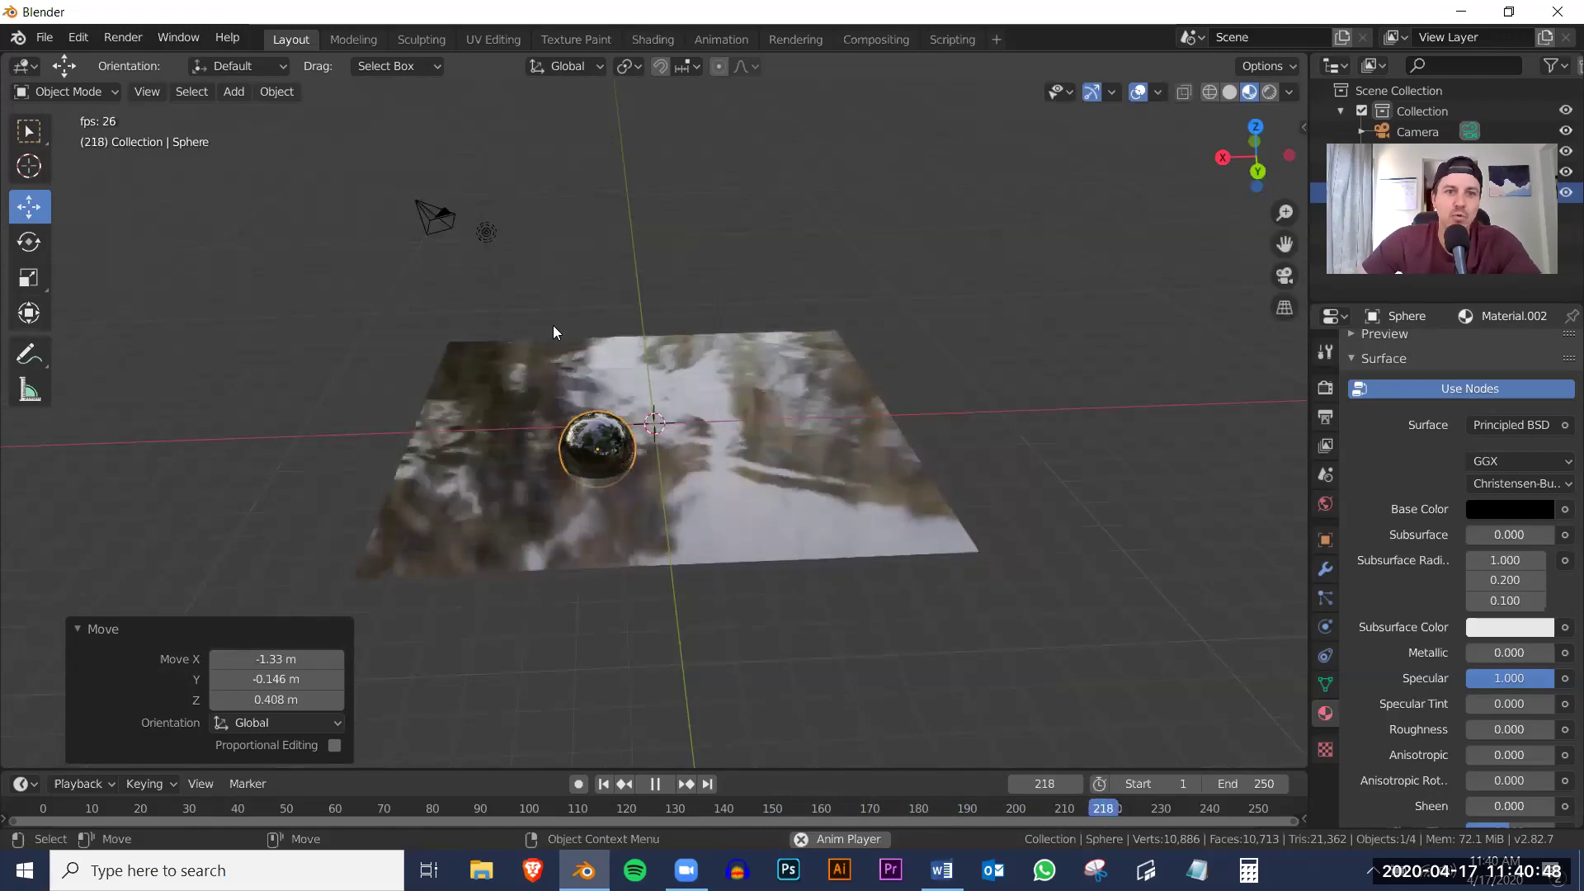
left_click(889, 547)
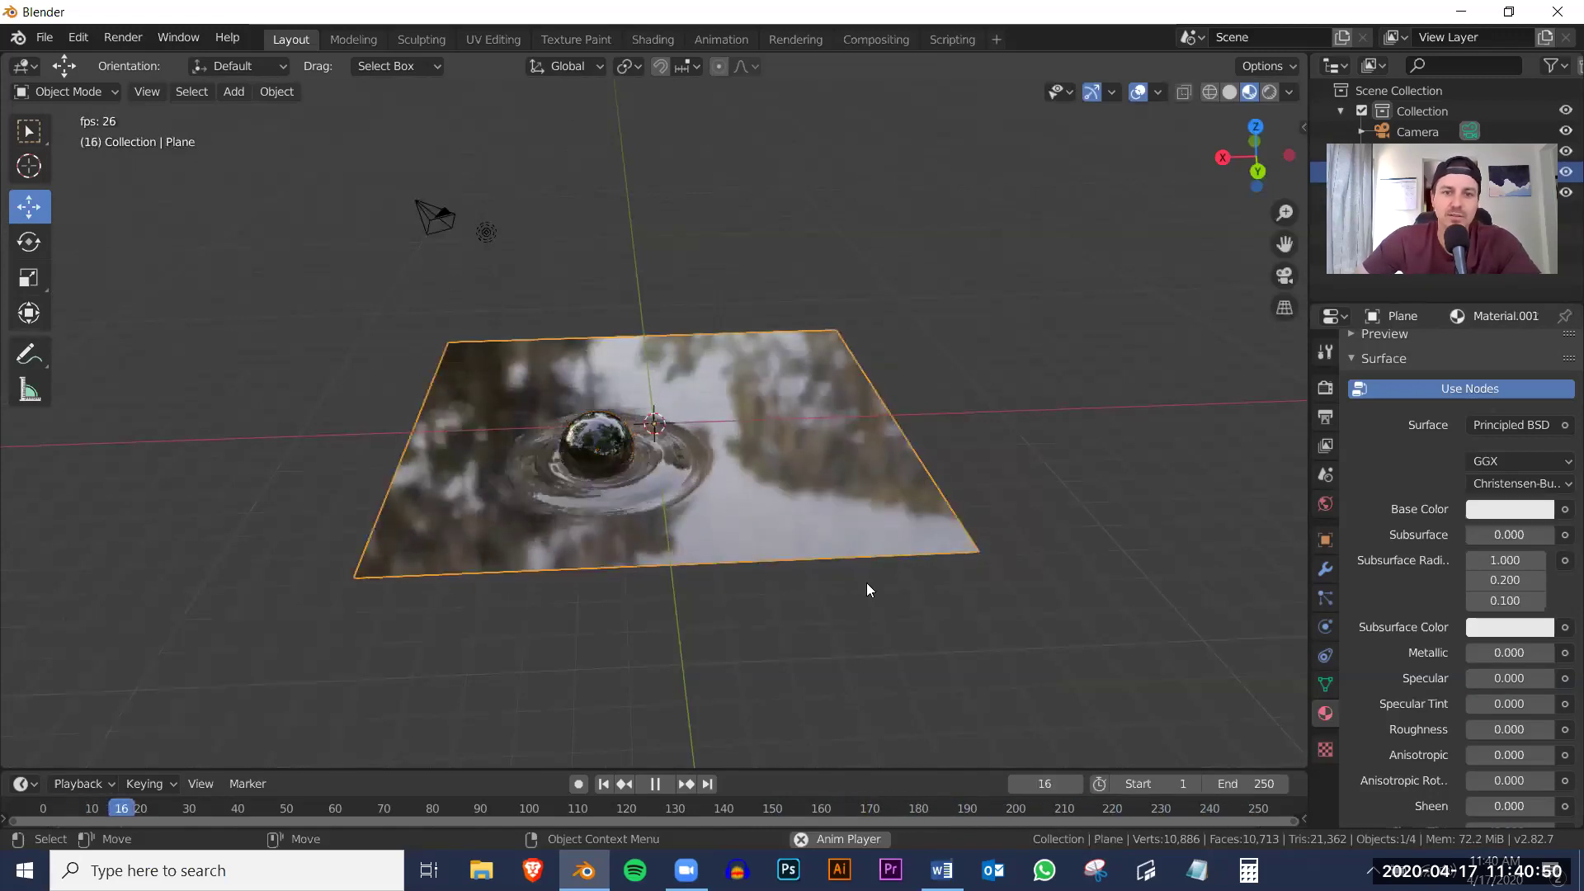
left_click(658, 783)
Open the choice of mesh primitives for adding another object to the scene.
left_click(247, 91)
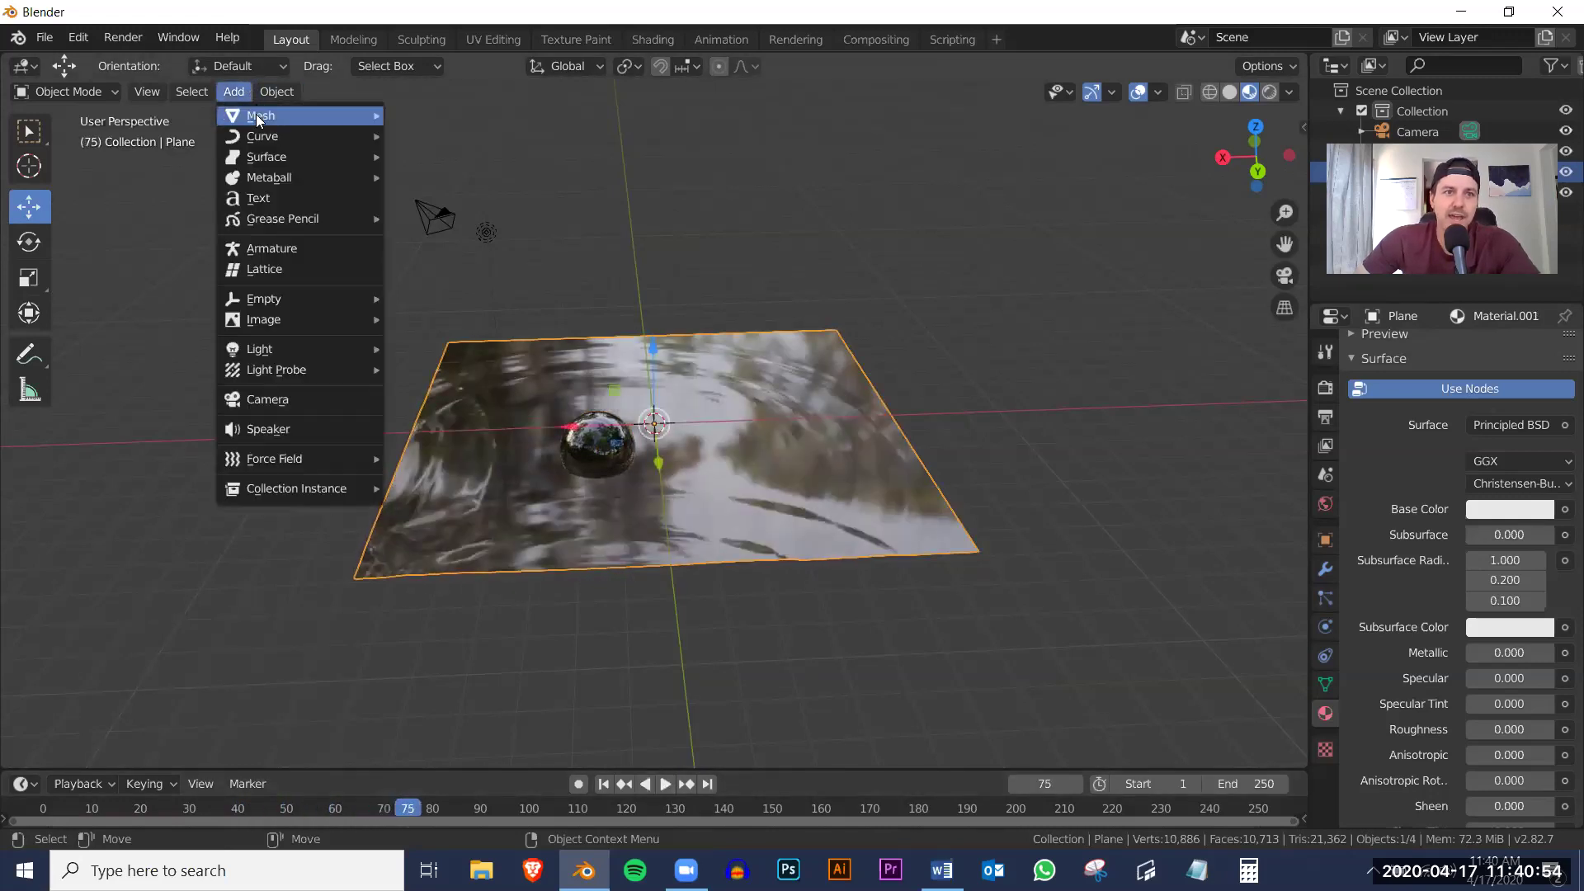
mouse_move(256, 114)
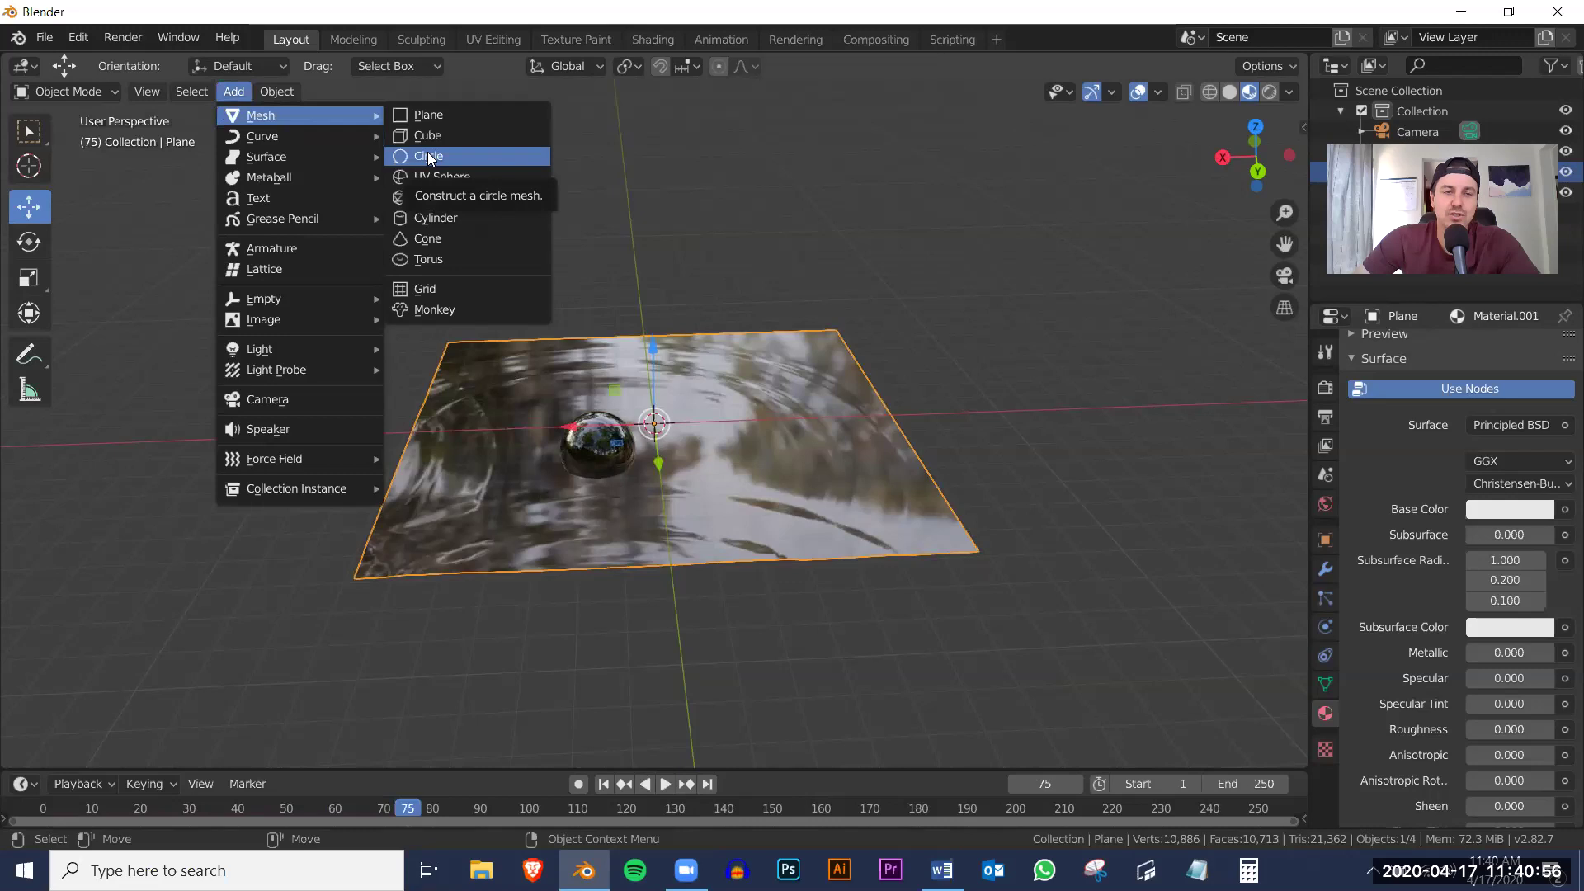